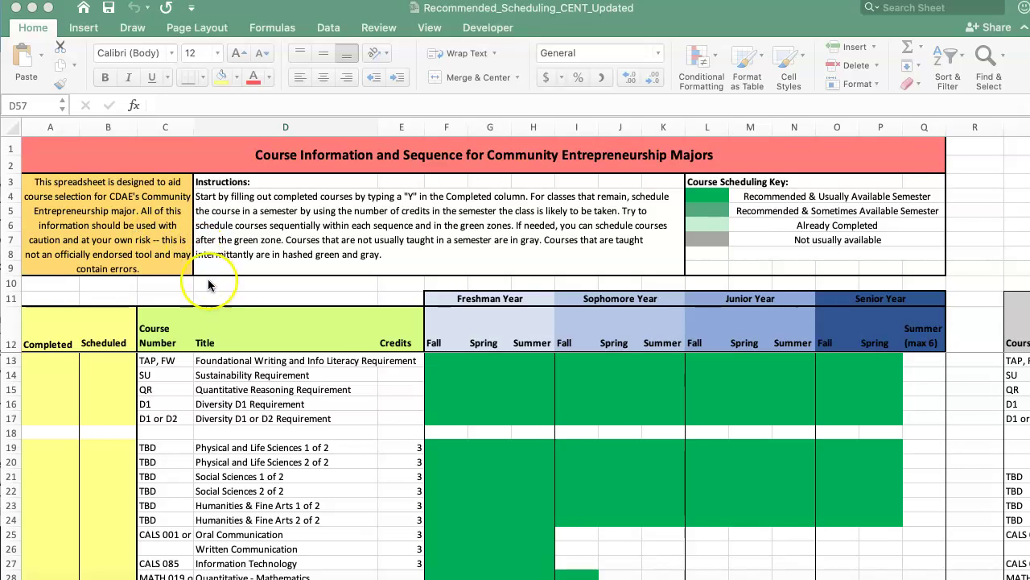
Starting at Completed cell A13, scroll through the course sections and columns to review them
scroll(167, 375, "down", 3)
scroll(167, 375, "up", 5)
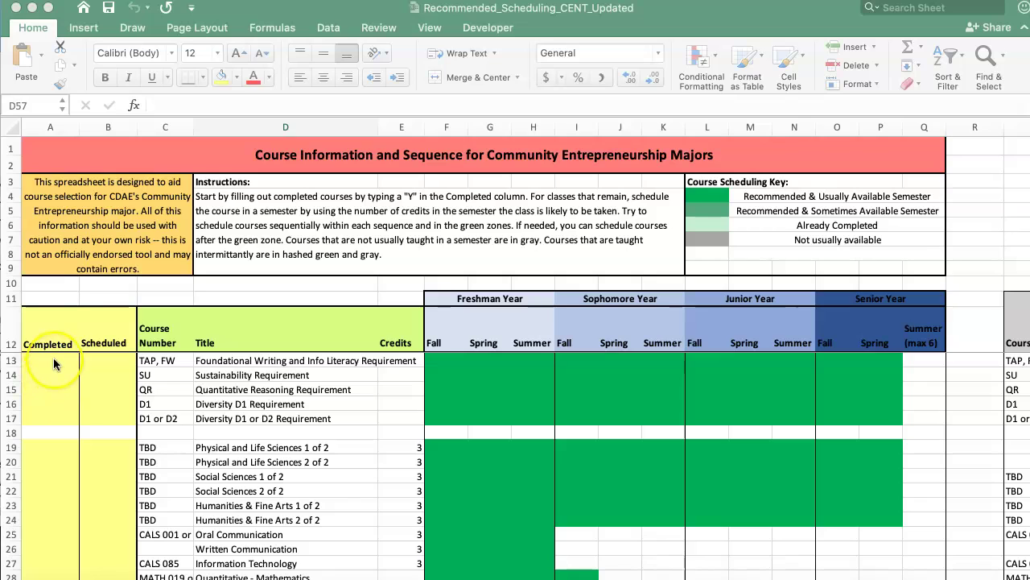
left_click(53, 359)
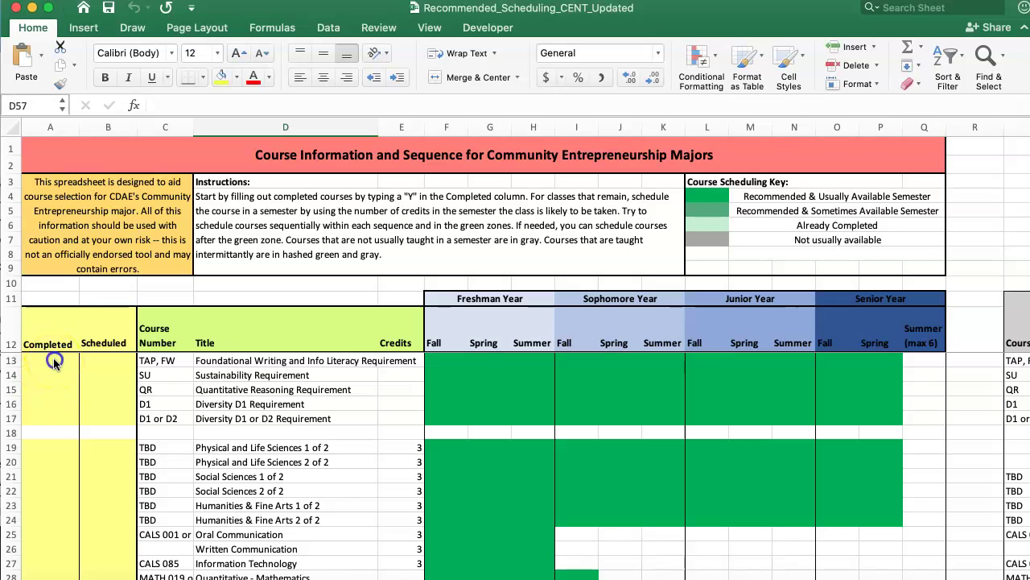
left_click(54, 360)
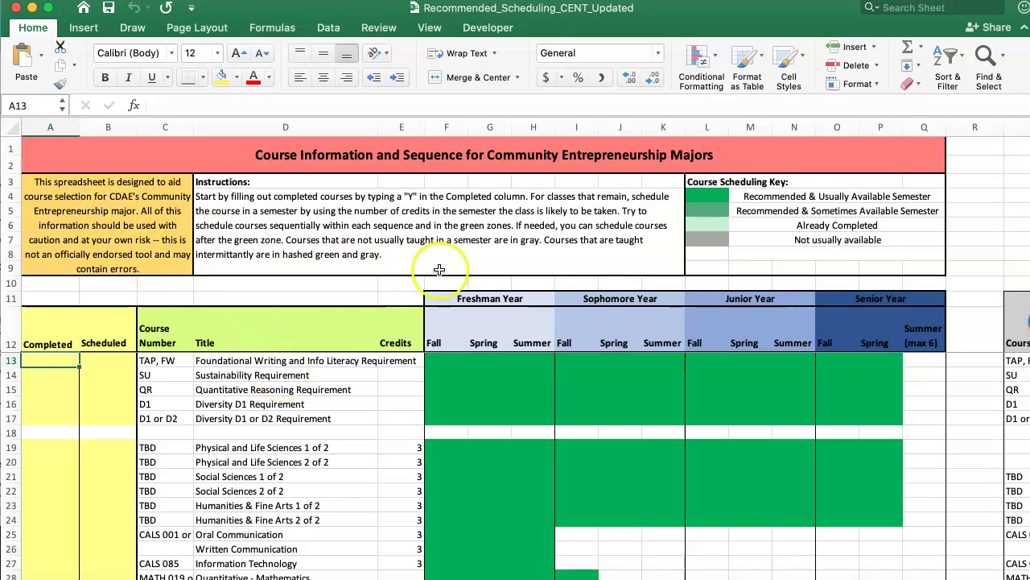
scroll(439, 475, "down", 5)
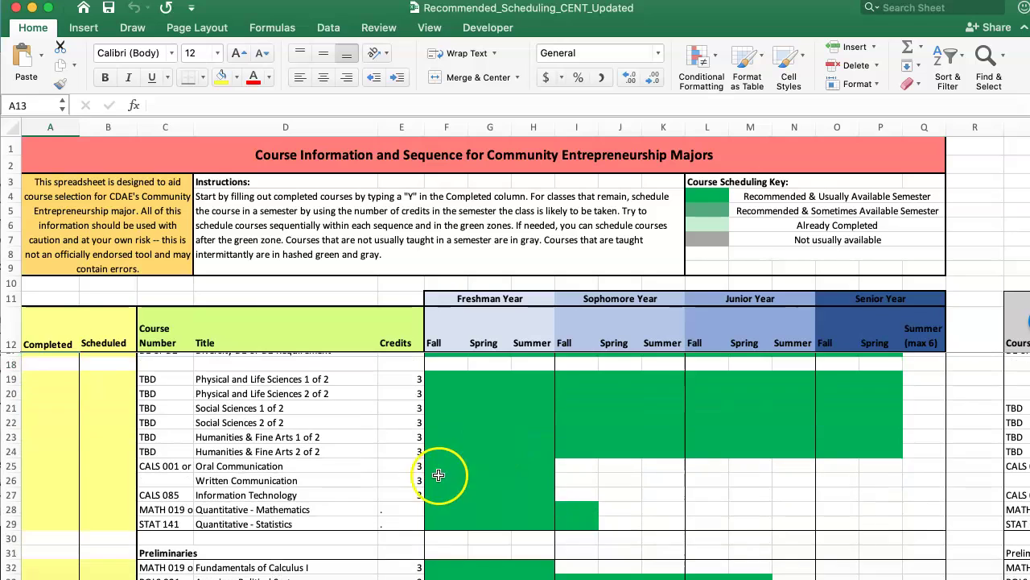
scroll(389, 456, "down", 10)
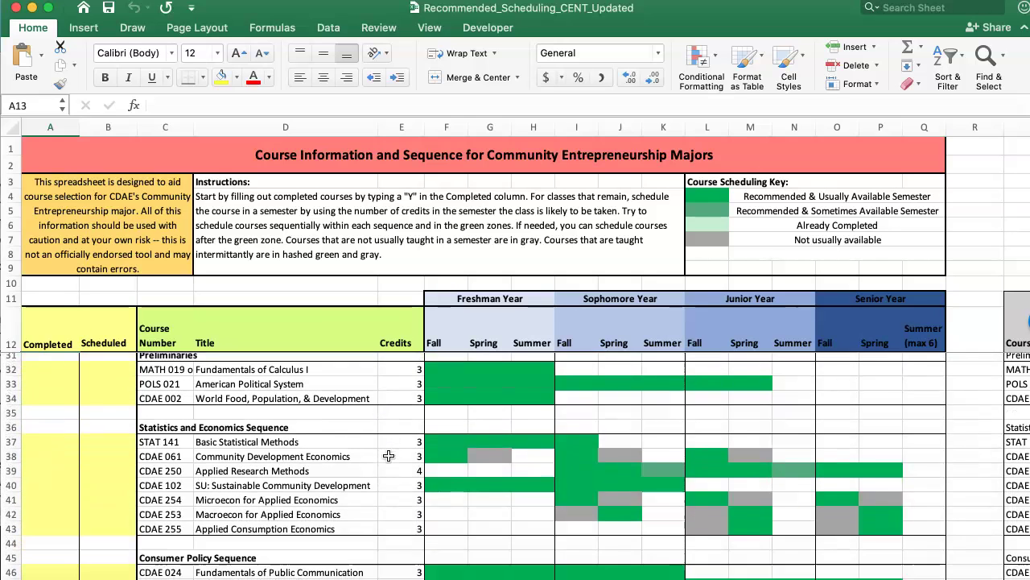
scroll(389, 456, "down", 4)
scroll(388, 456, "up", 6)
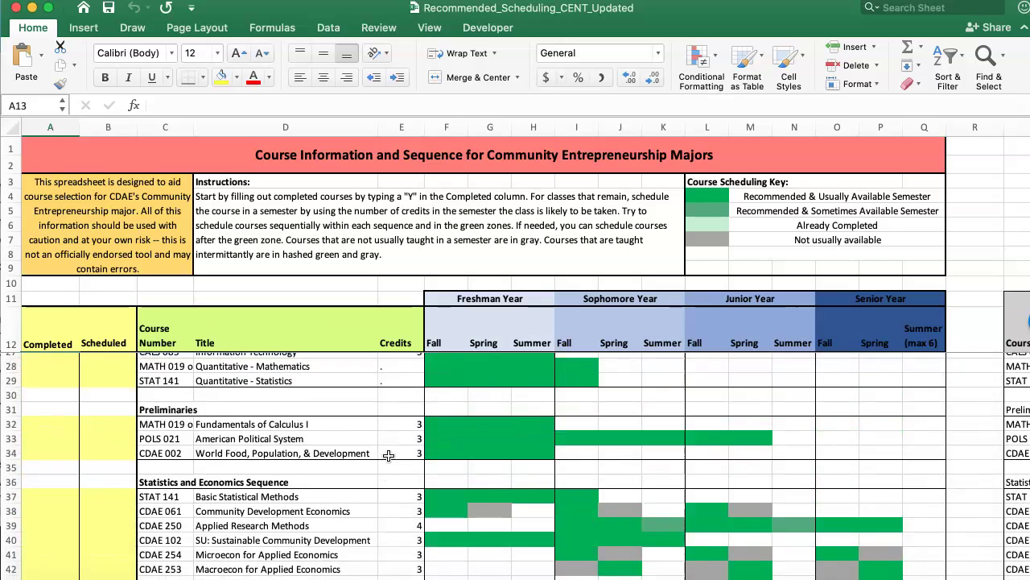
scroll(388, 456, "up", 10)
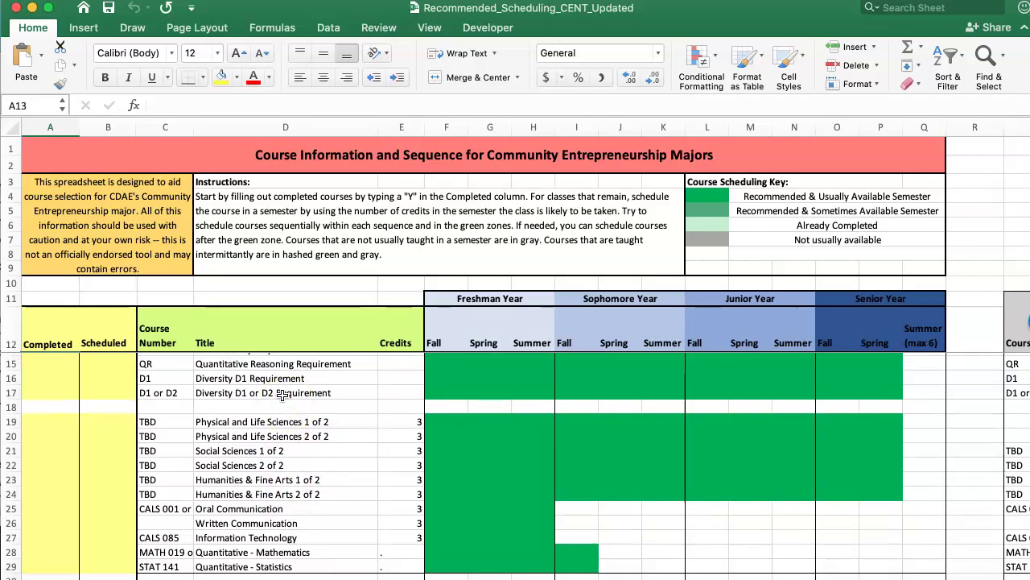
scroll(282, 395, "up", 2)
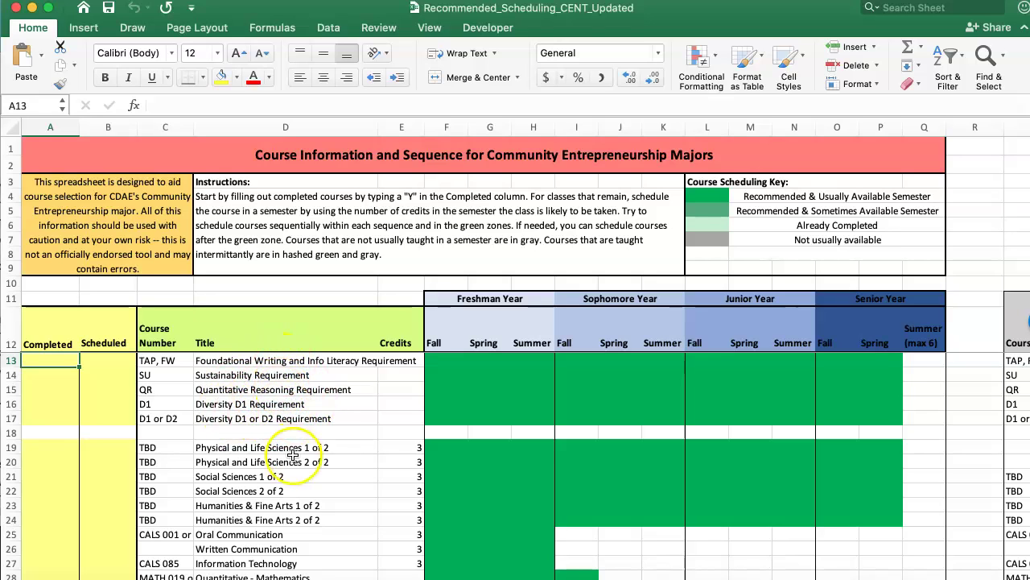
scroll(268, 516, "down", 3)
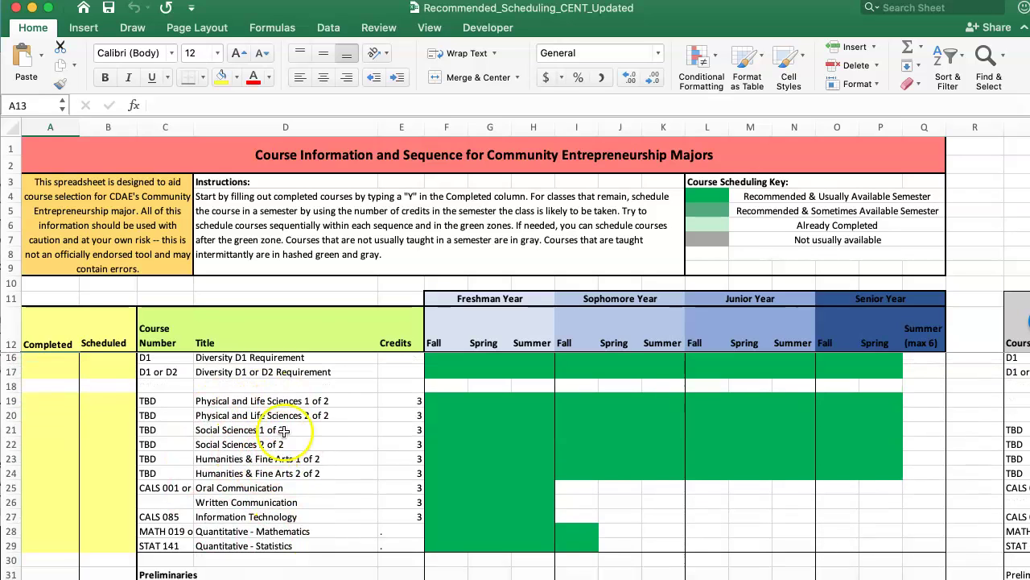
scroll(274, 475, "down", 10)
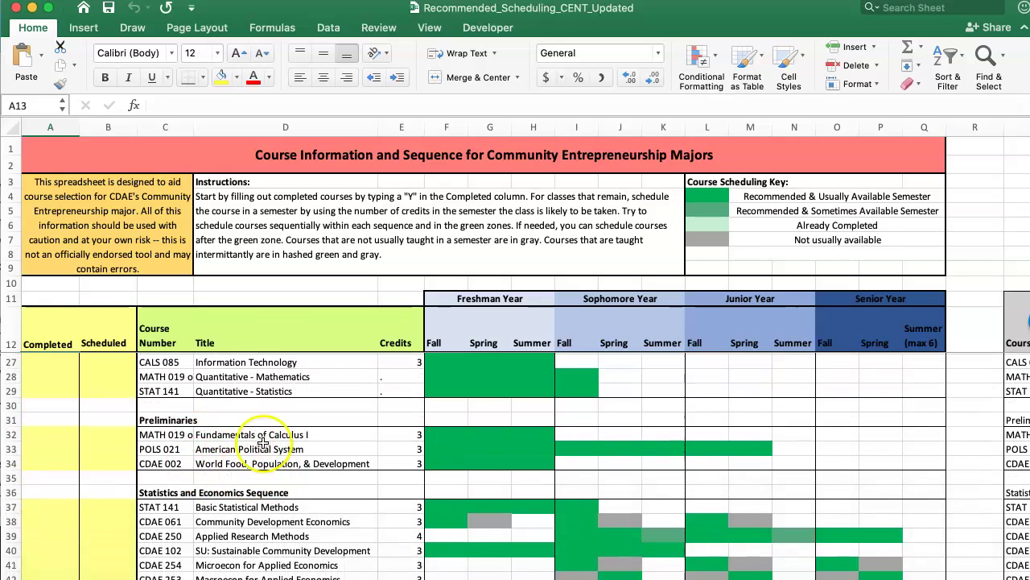
scroll(269, 471, "down", 3)
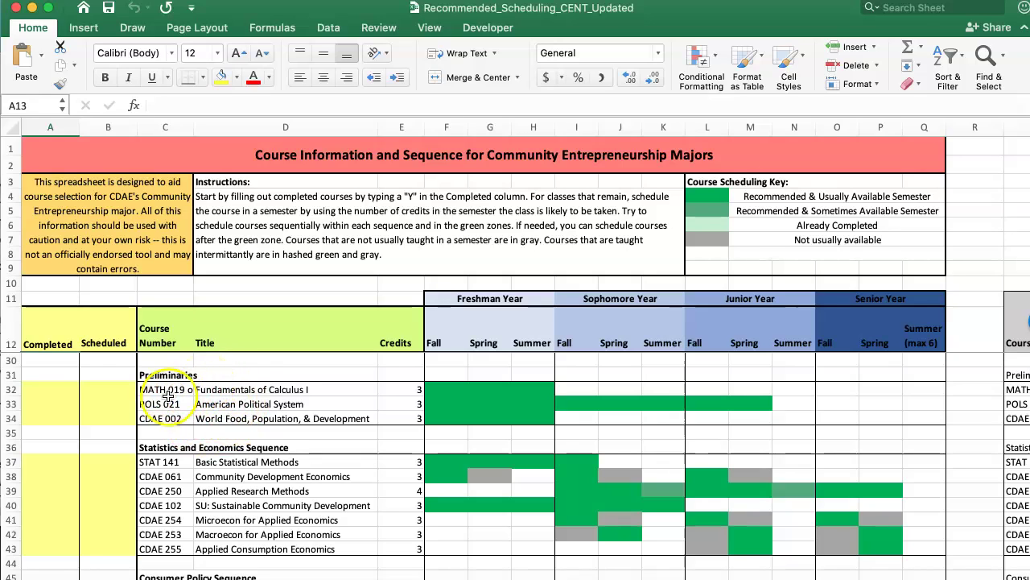
scroll(177, 407, "down", 2)
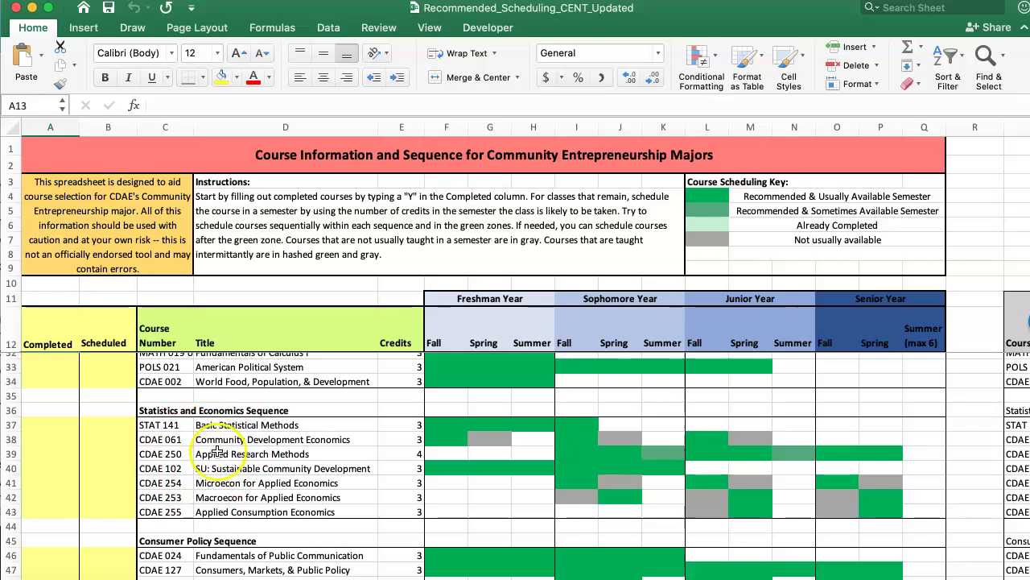
scroll(223, 479, "down", 1)
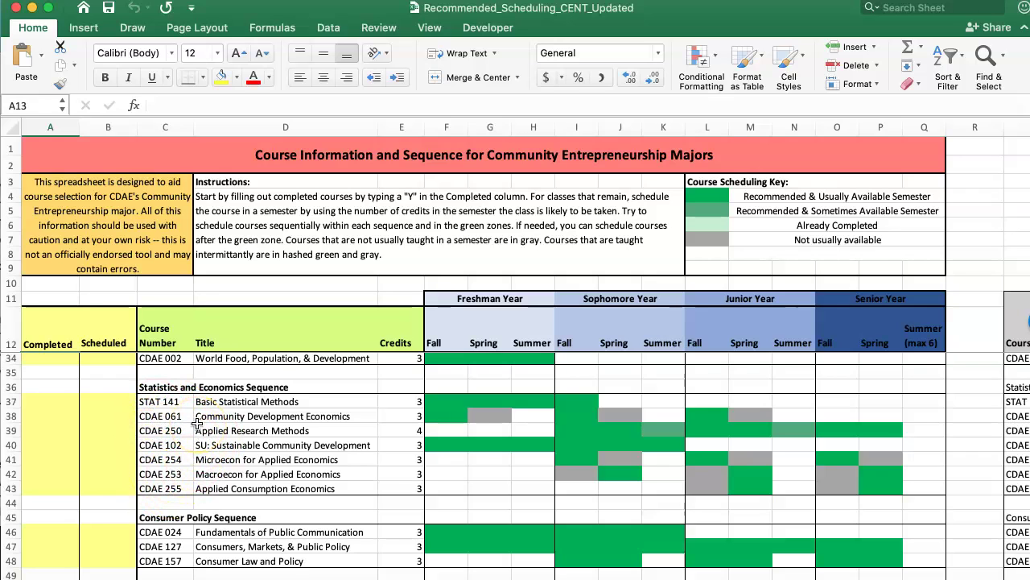
scroll(198, 424, "down", 4)
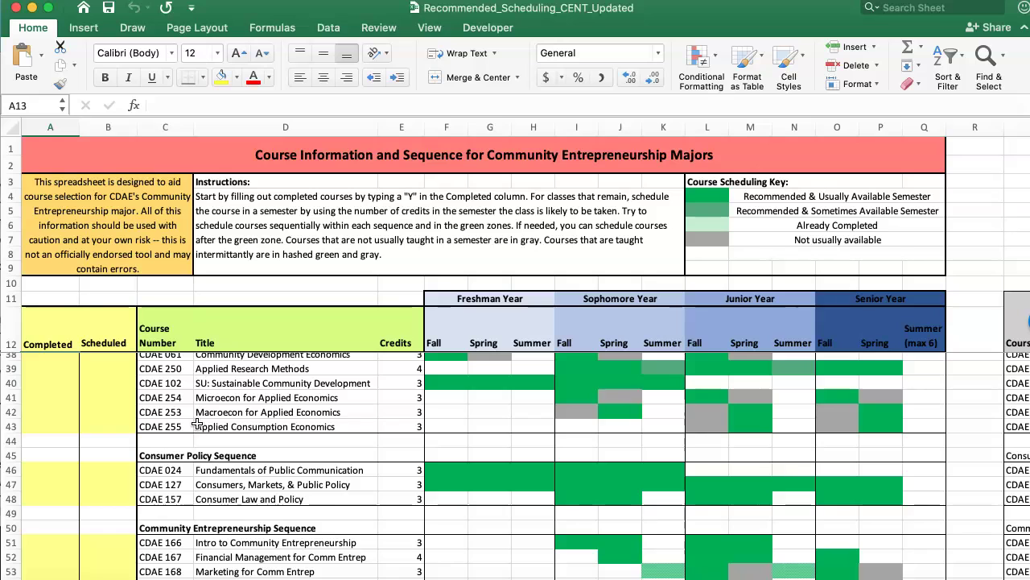
scroll(197, 423, "down", 2)
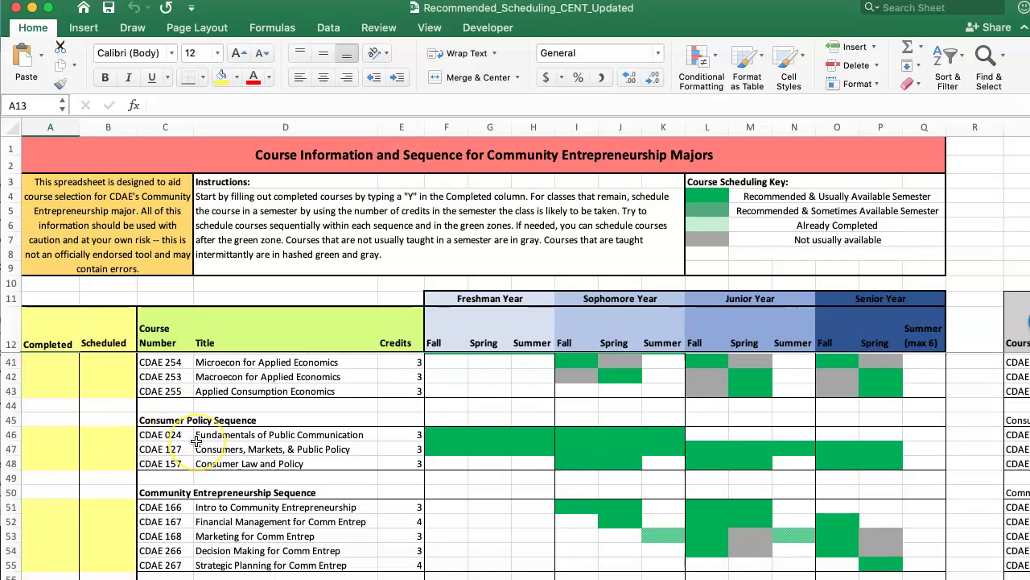
scroll(196, 440, "down", 5)
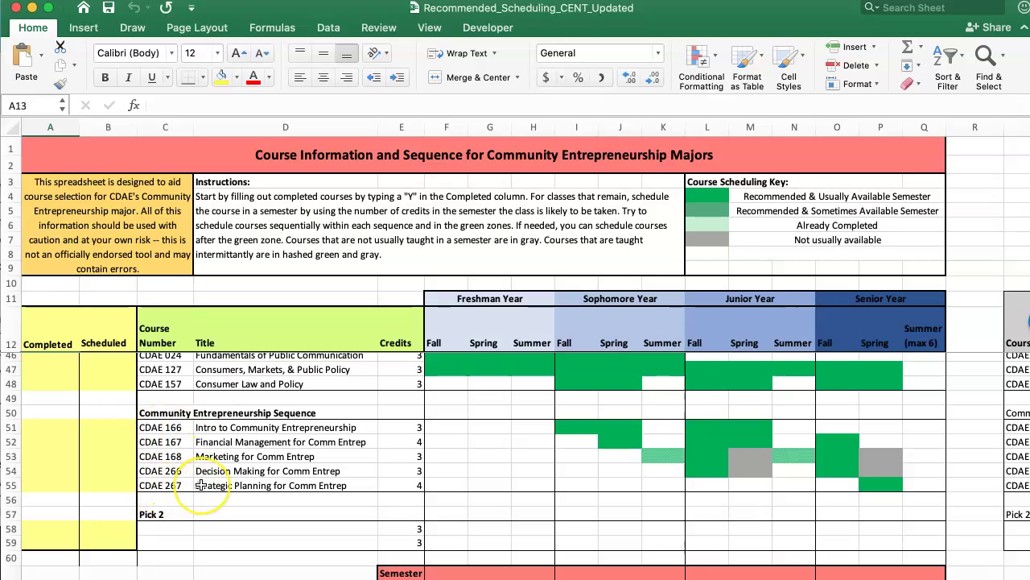
scroll(181, 499, "right", 1)
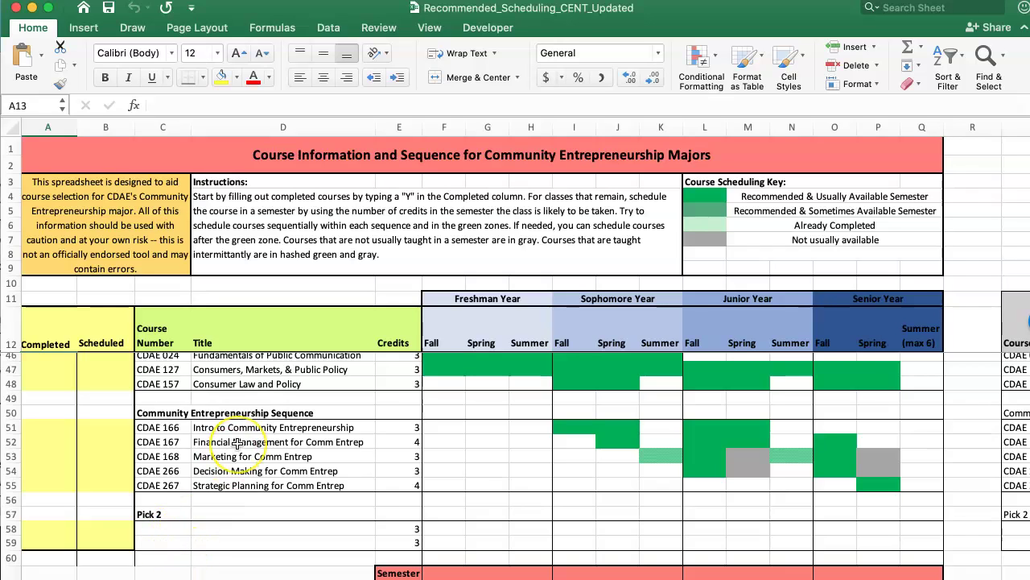
scroll(238, 442, "up", 4)
scroll(238, 442, "down", 2)
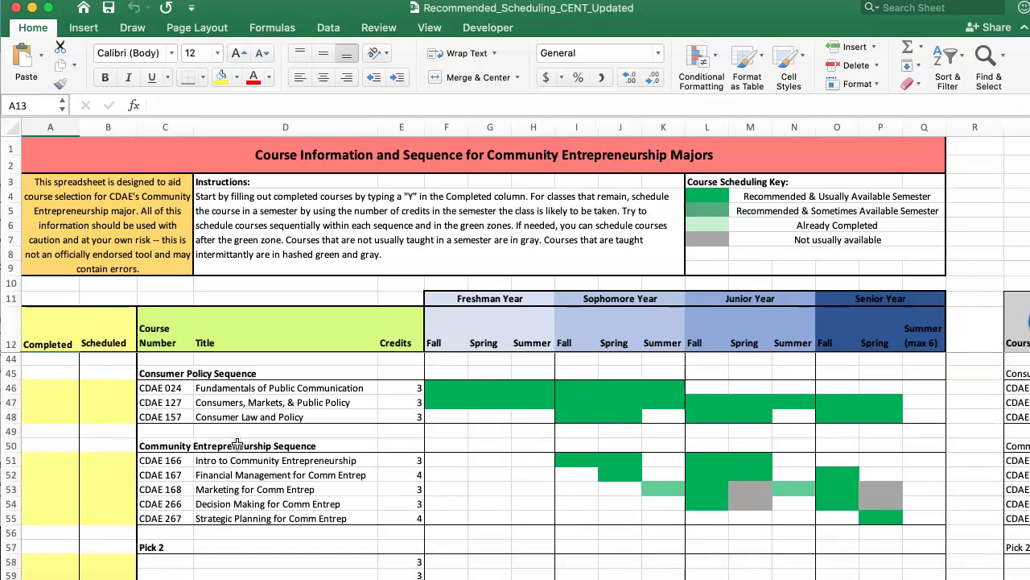
scroll(237, 443, "right", 10)
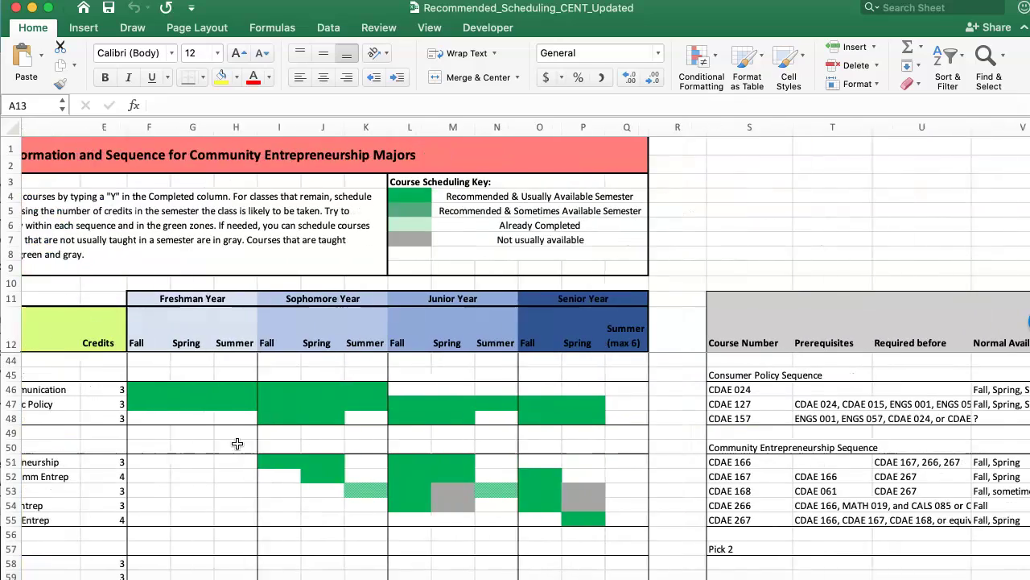
scroll(238, 443, "right", 2)
scroll(238, 444, "up", 10)
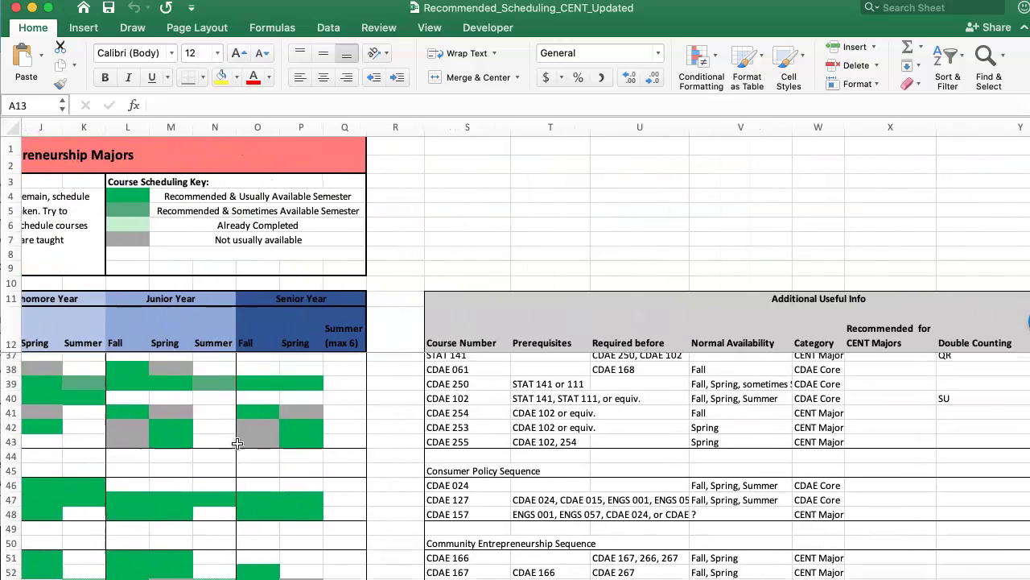
scroll(238, 444, "up", 3)
scroll(238, 444, "right", 1)
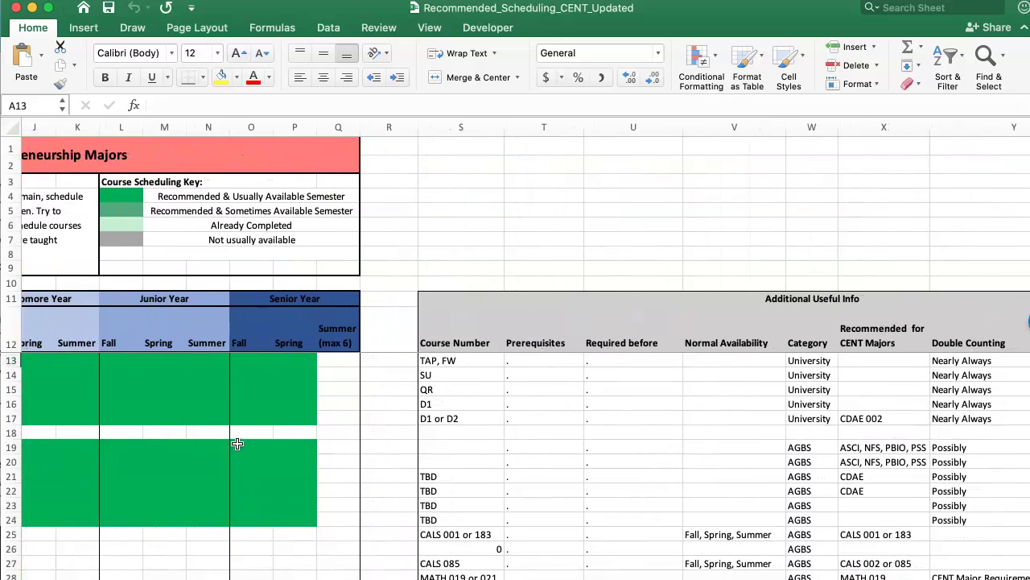
scroll(591, 466, "right", 1)
scroll(591, 465, "down", 4)
scroll(591, 465, "right", 2)
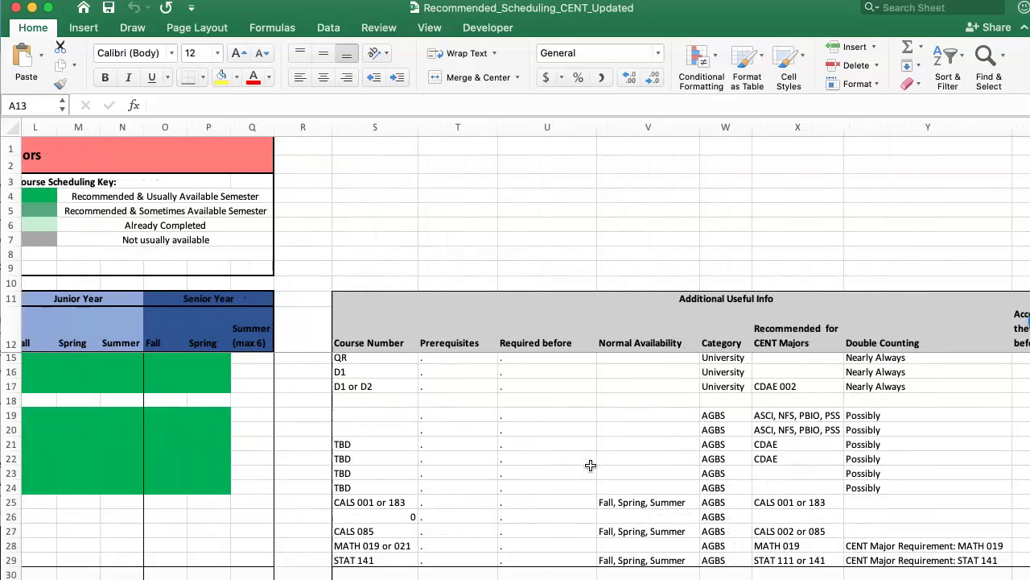
scroll(450, 457, "down", 2)
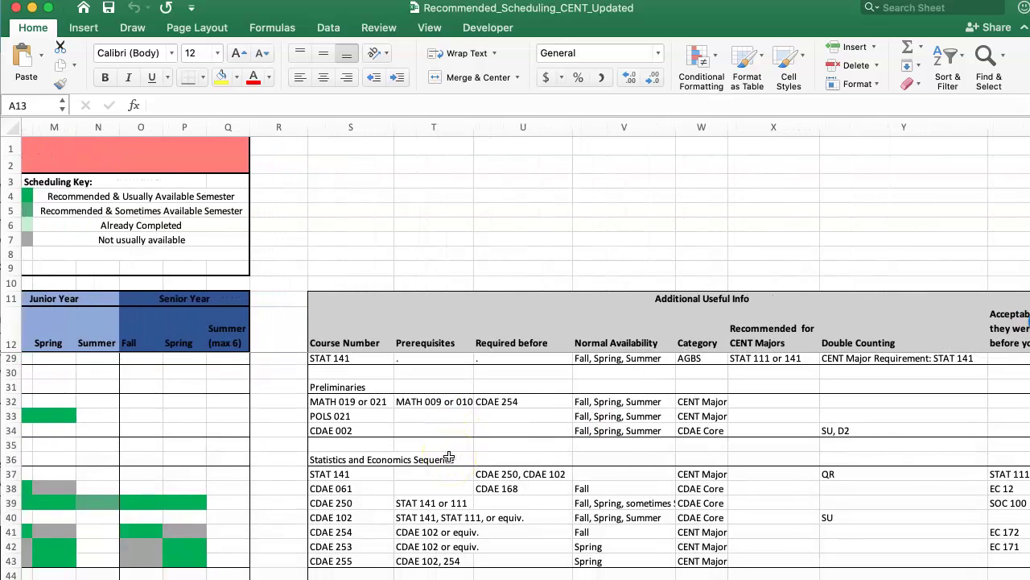
scroll(450, 458, "down", 3)
scroll(455, 435, "left", 1)
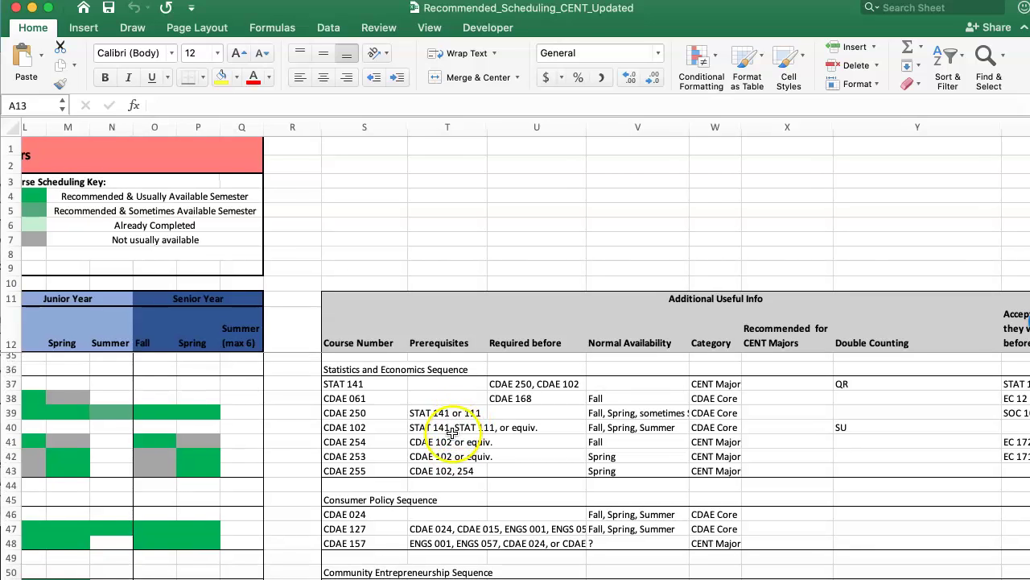
Check the prerequisites and usual offering terms for CDAE 102 and CDAE 254
left_click(452, 433)
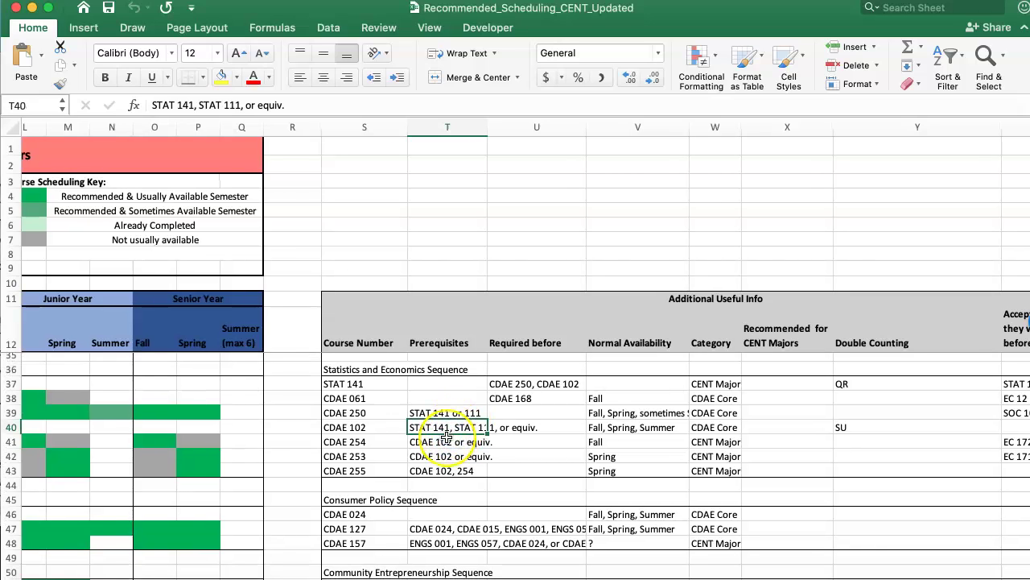
left_click(451, 502)
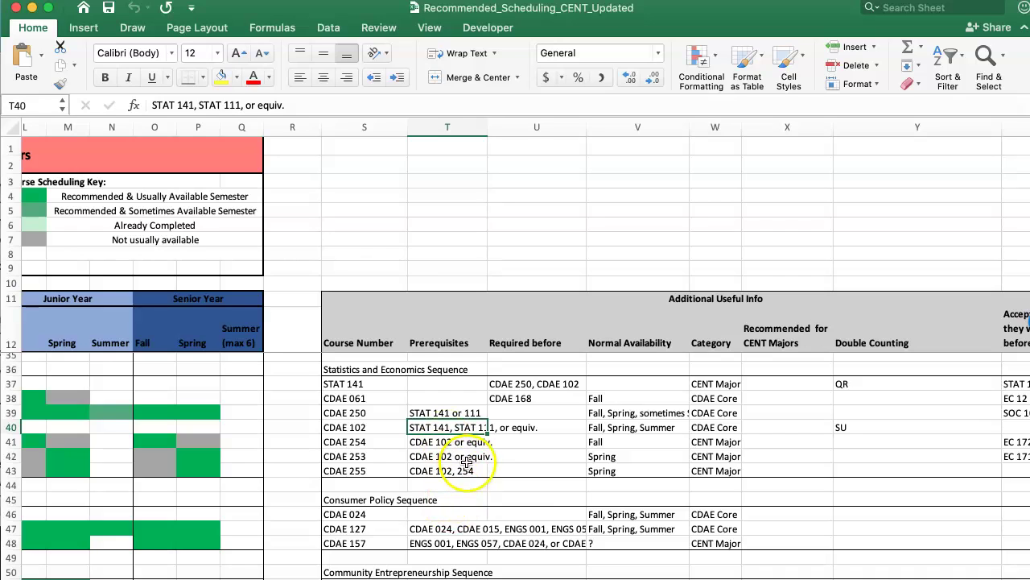
left_click(447, 442)
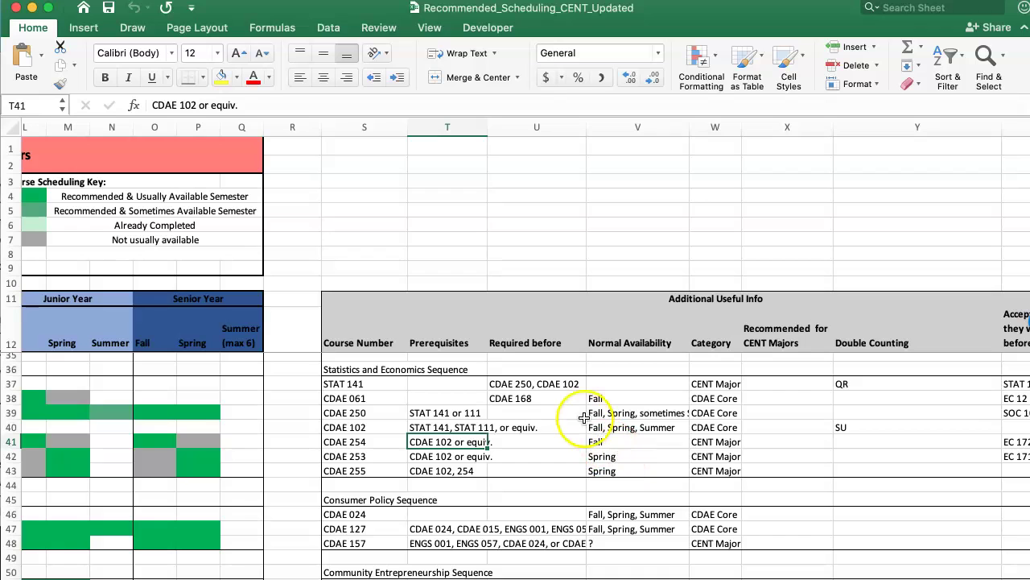
left_click(636, 421)
scroll(637, 418, "up", 1)
scroll(637, 419, "right", 2)
scroll(637, 419, "right", 1)
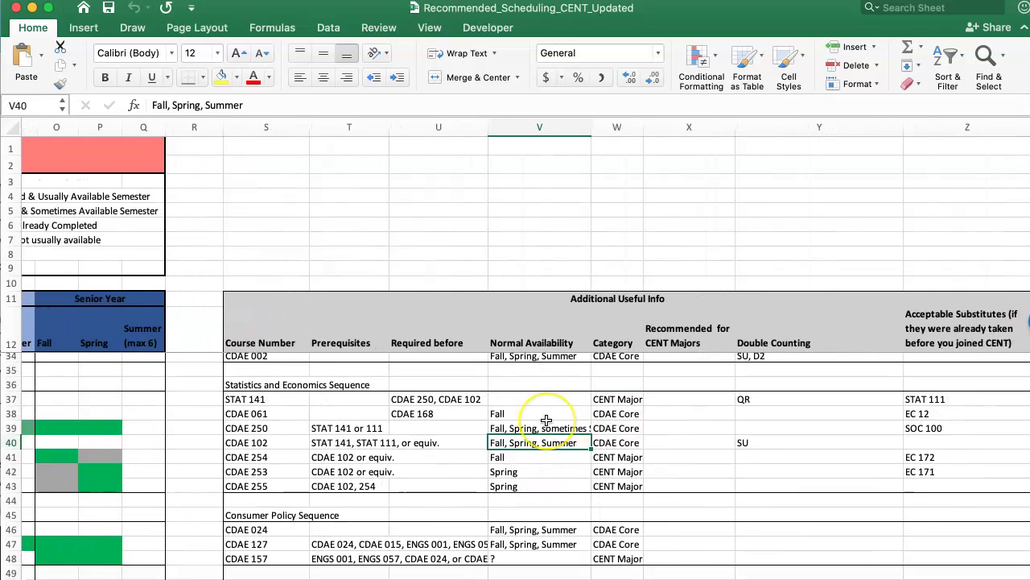
left_click(542, 458)
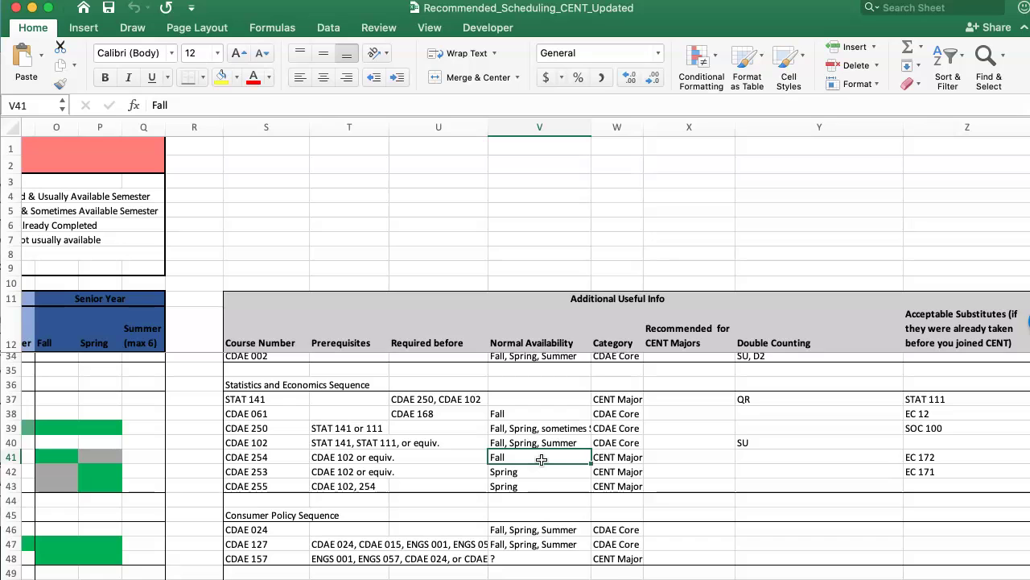
Look up the Double Counting entry for CDAE 250
scroll(542, 459, "right", 3)
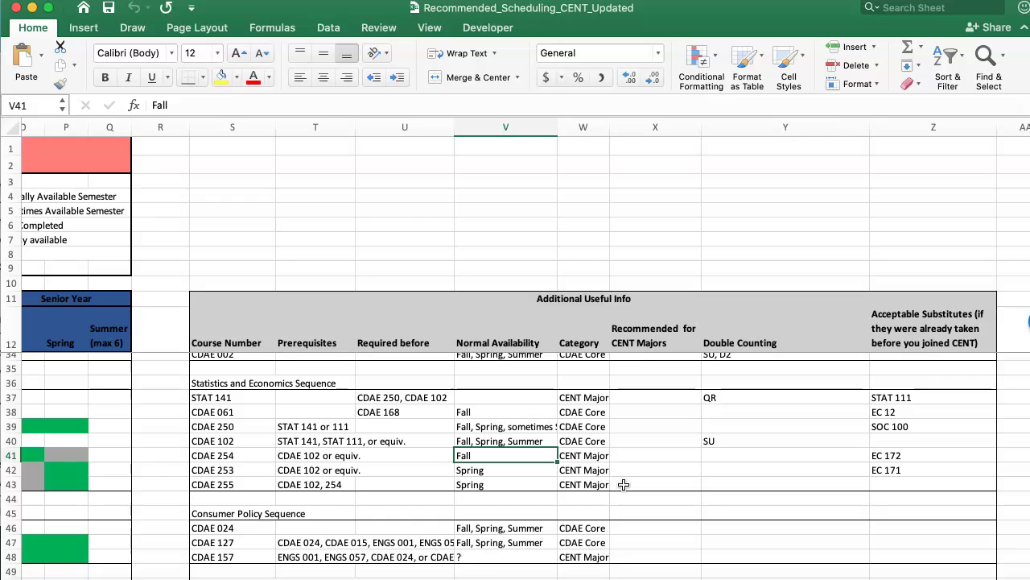
scroll(624, 484, "up", 2)
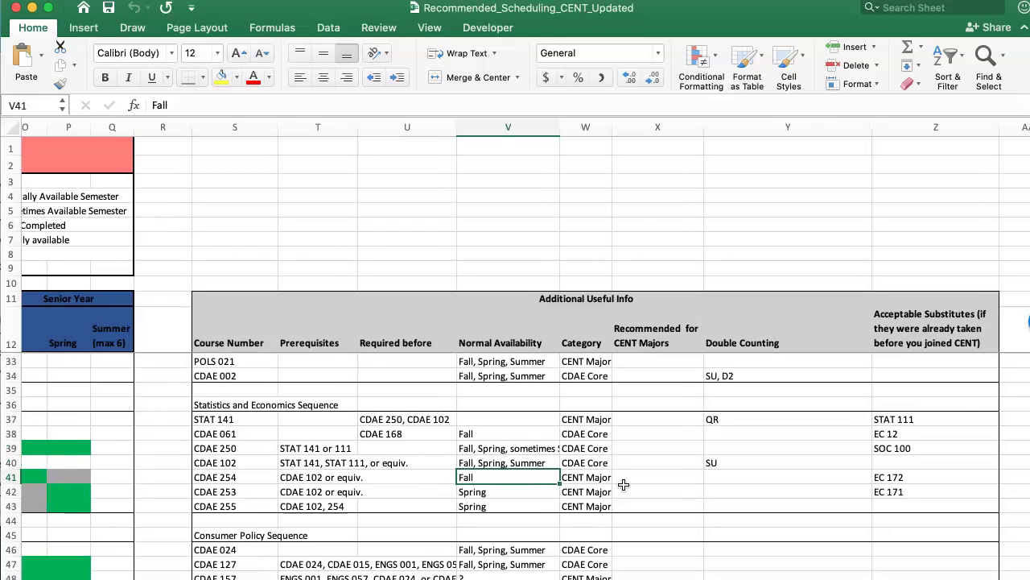
scroll(624, 484, "right", 2)
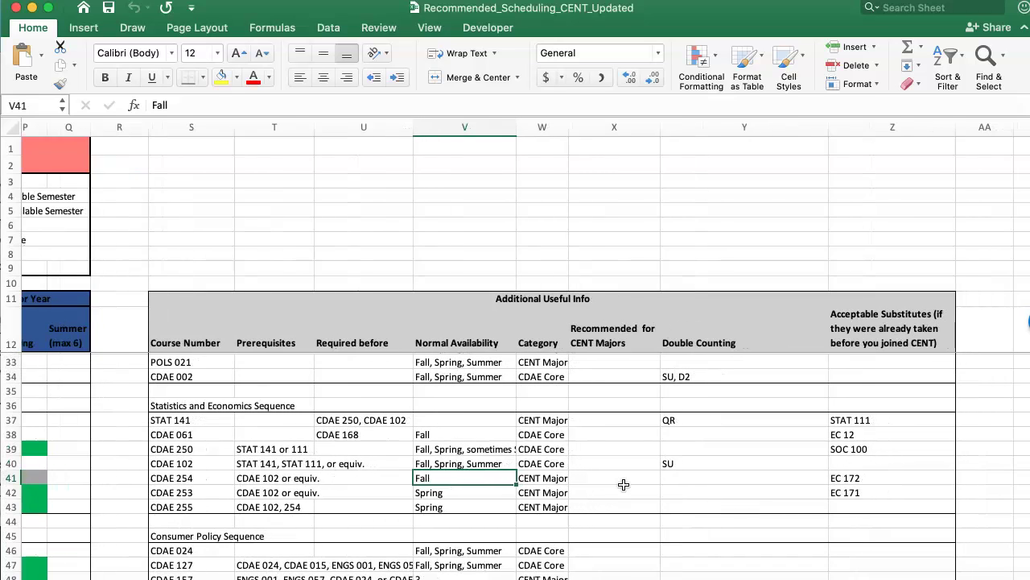
left_click(697, 452)
scroll(699, 460, "down", 2)
scroll(698, 460, "up", 2)
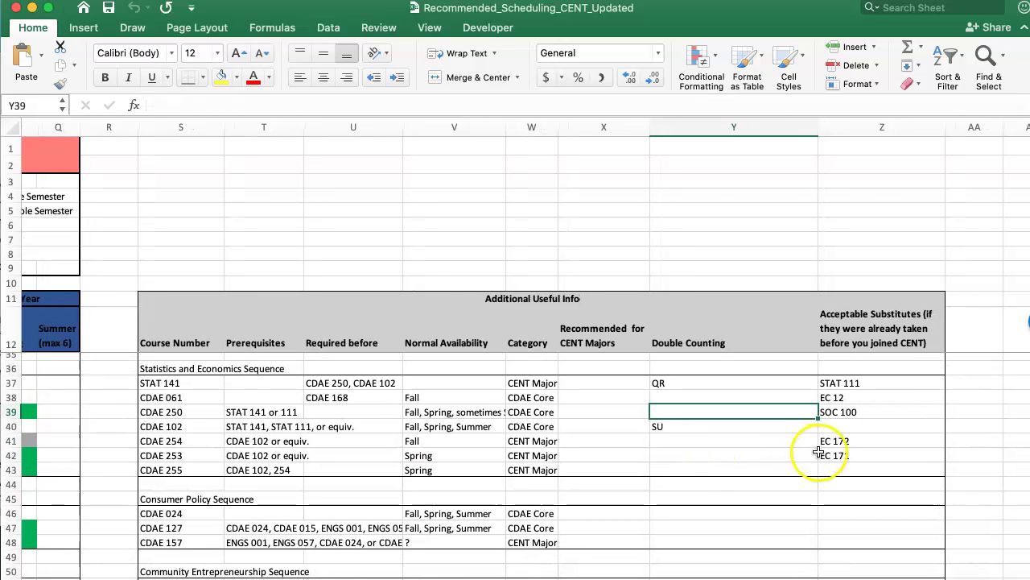
scroll(797, 453, "left", 5)
scroll(800, 455, "right", 5)
scroll(800, 455, "down", 1)
scroll(800, 455, "right", 1)
scroll(800, 455, "up", 4)
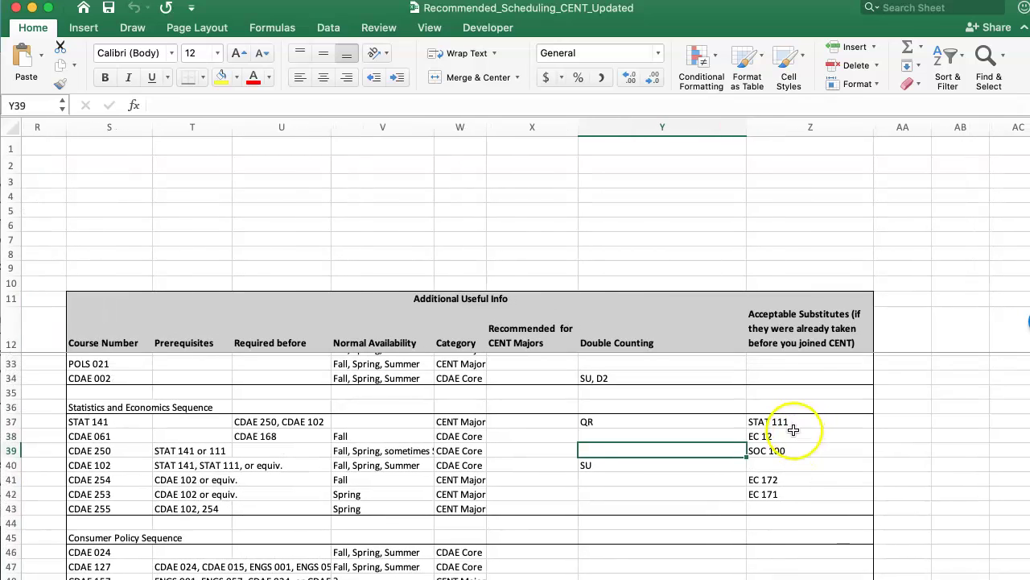
scroll(777, 504, "left", 2)
scroll(777, 503, "left", 10)
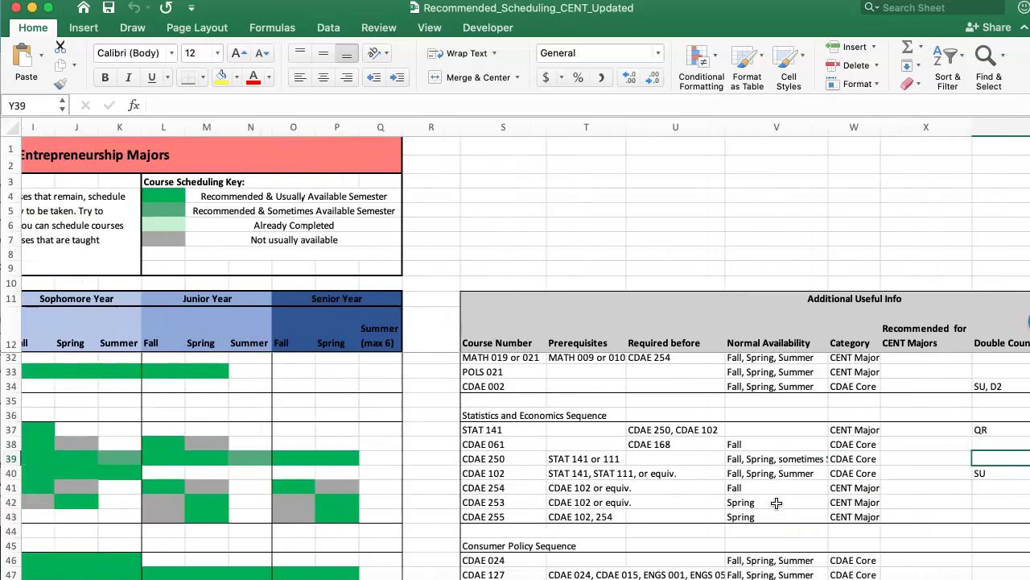
scroll(777, 503, "up", 4)
scroll(777, 503, "up", 8)
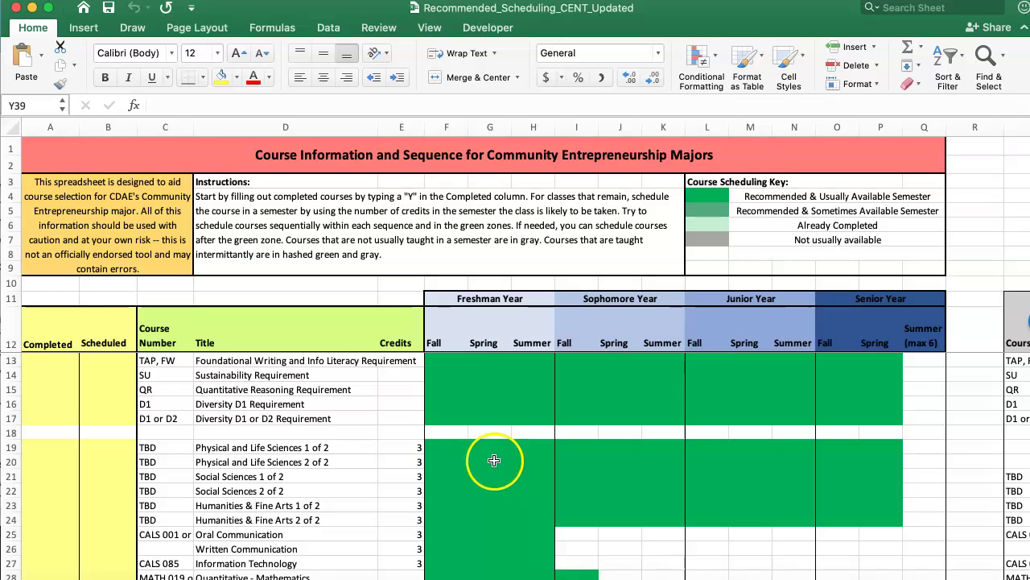
scroll(496, 459, "down", 1)
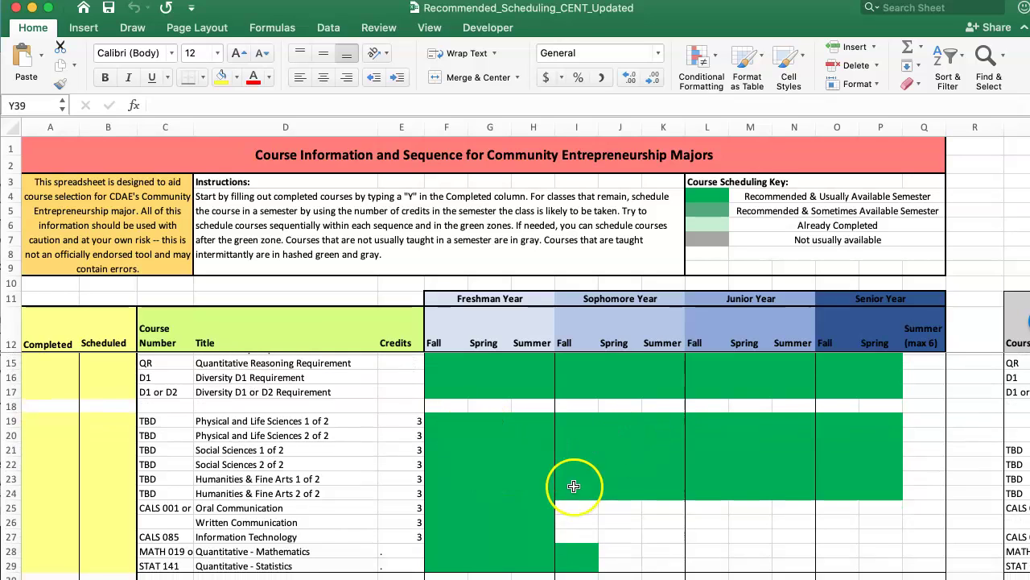
scroll(500, 456, "down", 1)
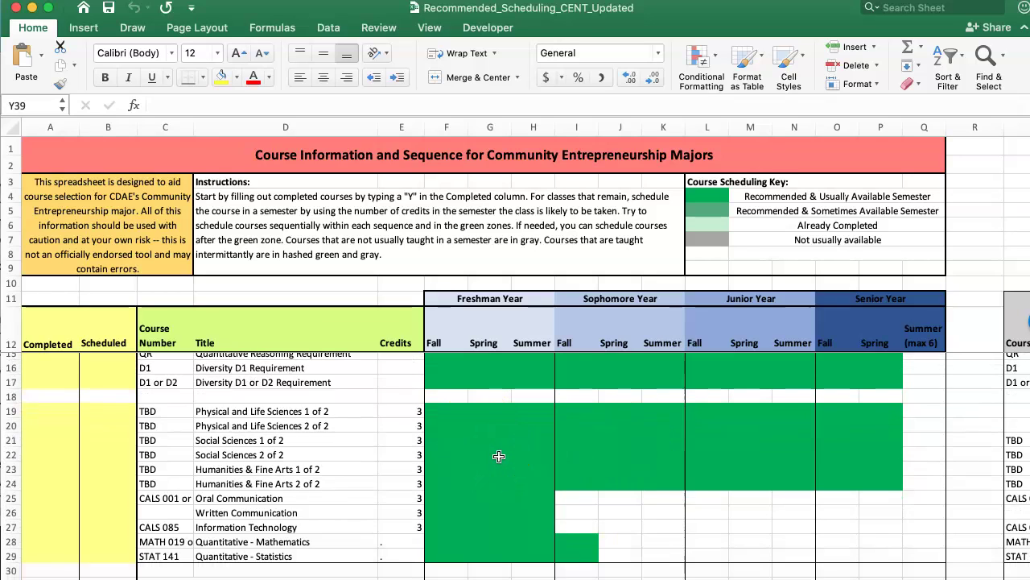
scroll(499, 456, "right", 1)
Inspect the freshman and sophomore semester cells for Information Technology, Oral and Written Communication
left_click(489, 483)
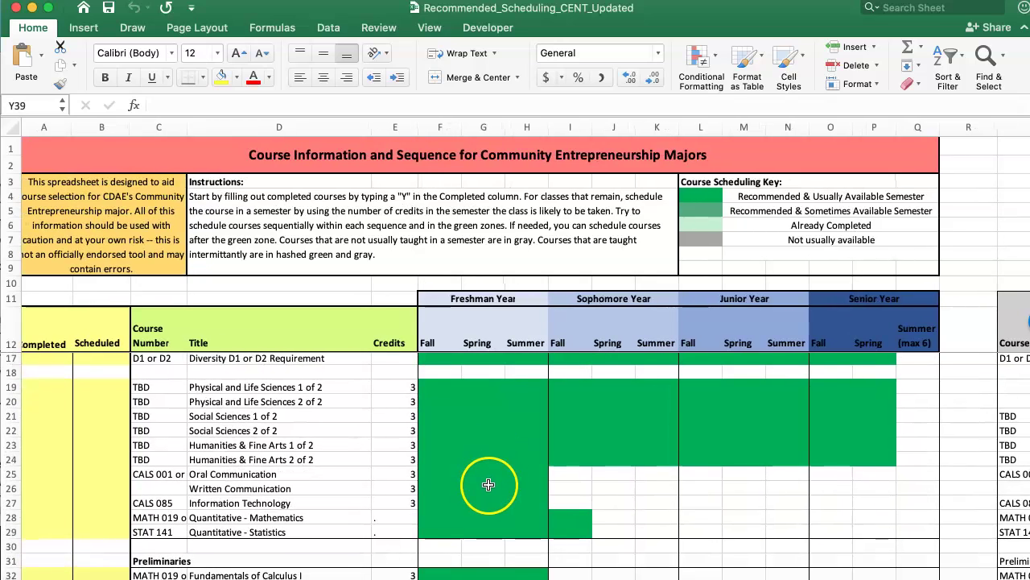
key("Up")
key("Left")
key("Down")
key("Down")
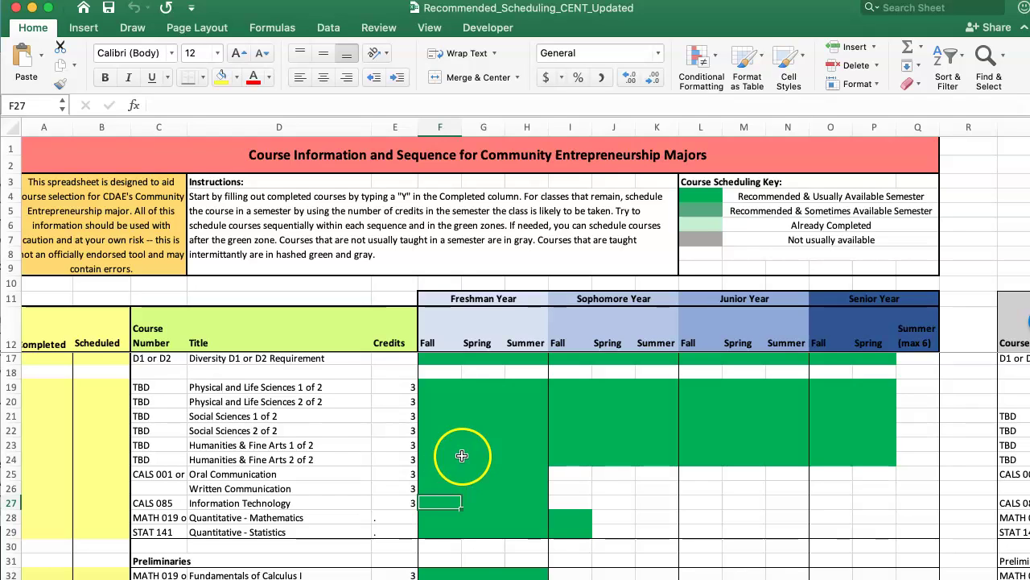
left_click(517, 483)
key("Up")
key("Right")
key("Right")
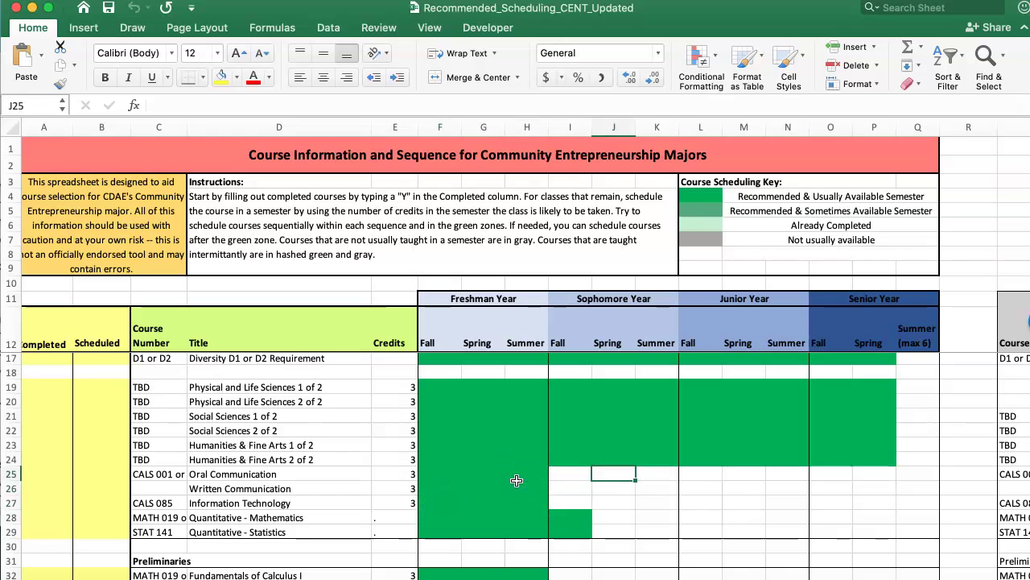
key("Down")
key("Up")
key("Left")
key("Down")
key("Right")
key("Up")
Inspect Oral Communication's freshman cells and CDAE 061's gray freshman Spring cell
scroll(570, 472, "down", 2)
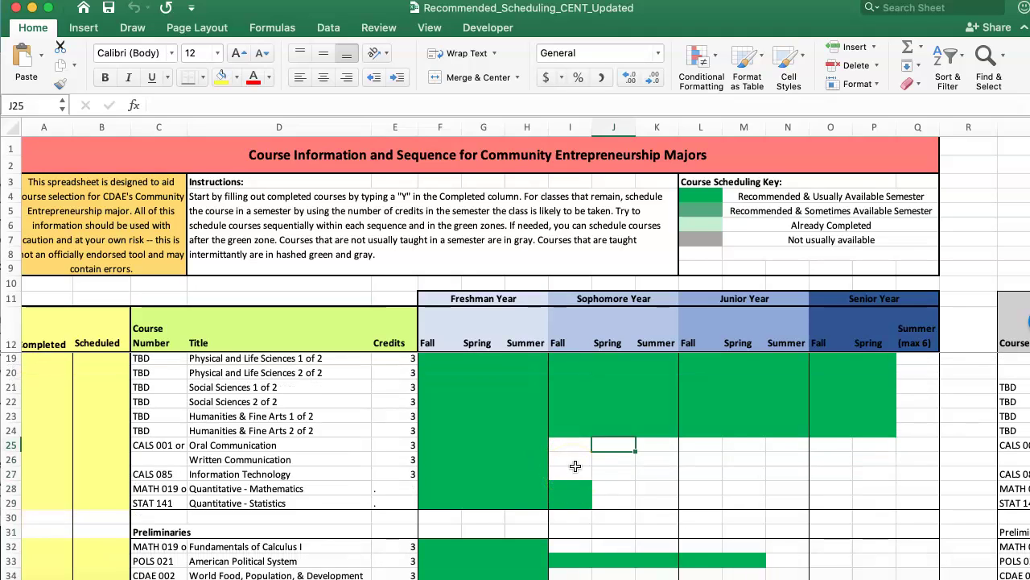
left_click(496, 439)
key("Right")
key("Right")
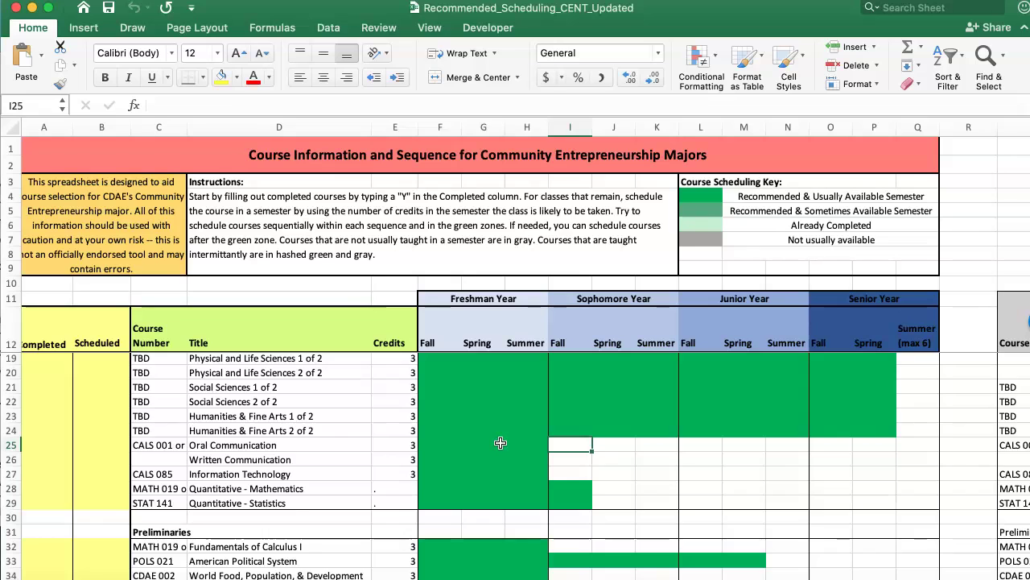
scroll(500, 442, "down", 4)
scroll(500, 442, "down", 2)
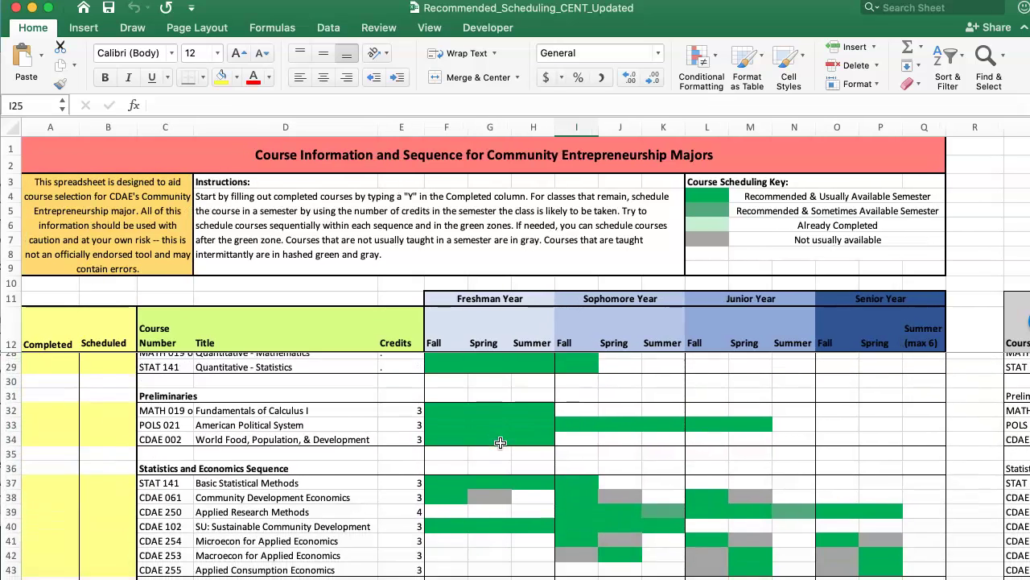
left_click(494, 454)
scroll(494, 454, "down", 1)
left_click(483, 469)
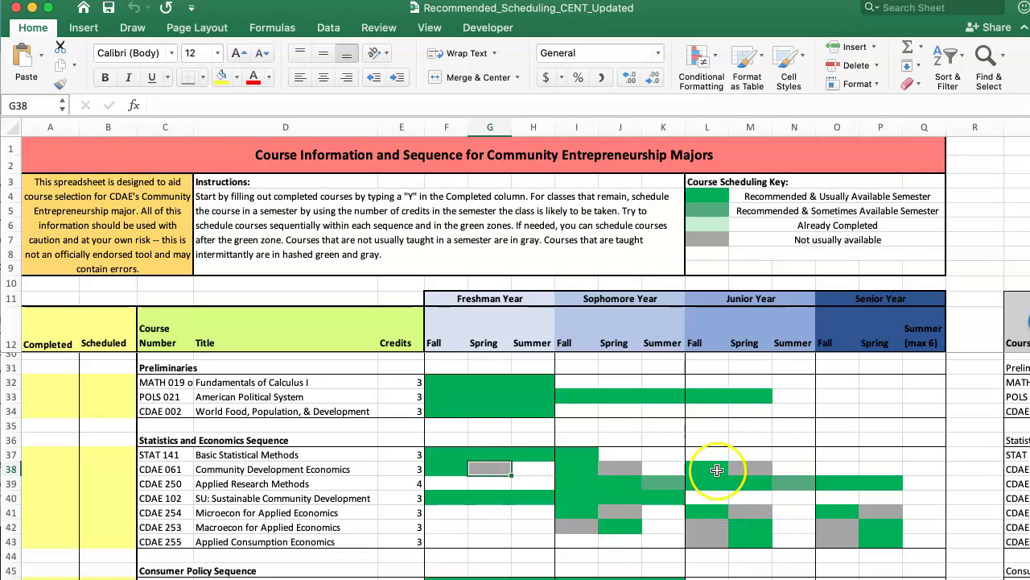
Inspect the junior and senior semester cells for CDAE 255, 253, 254 and 061
scroll(727, 484, "down", 2)
left_click(713, 504)
key("Right")
key("Right")
key("Right")
key("Right")
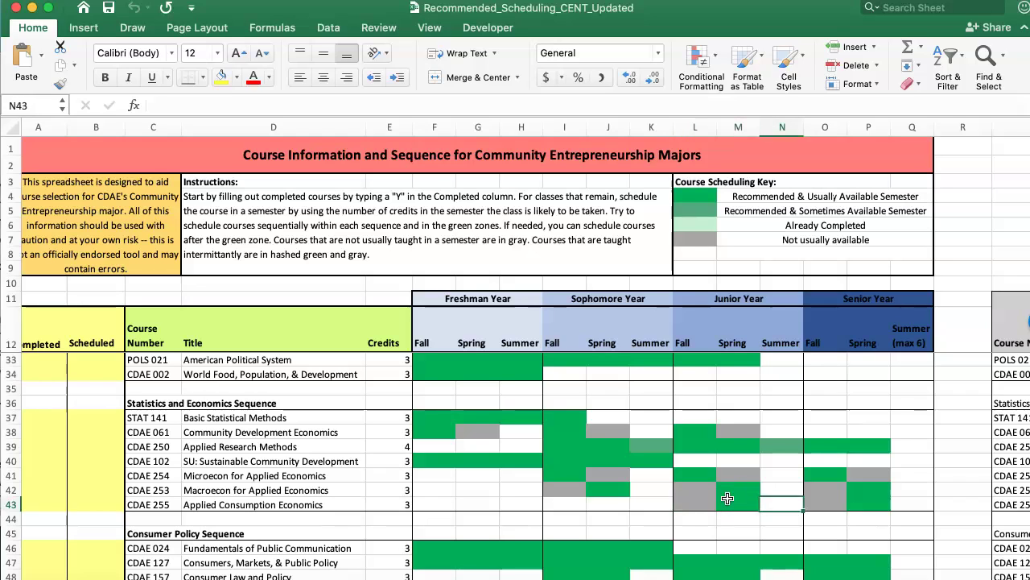
left_click(697, 501)
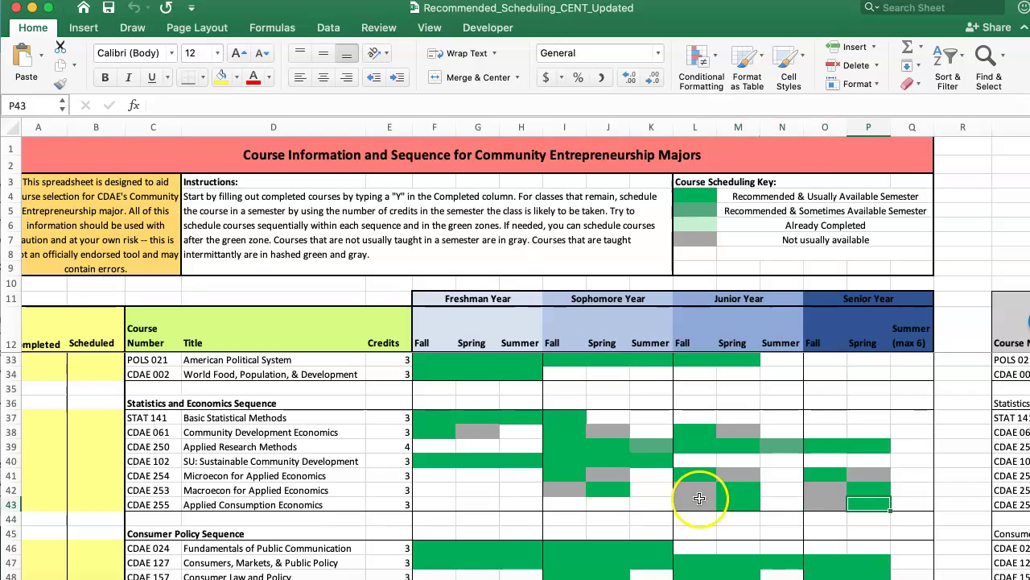
key("Up")
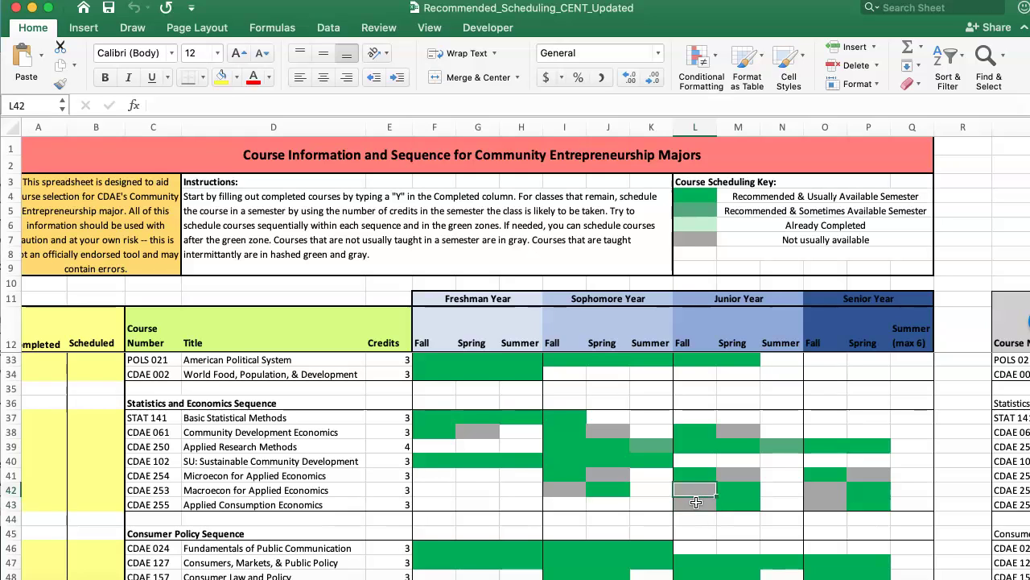
key("Right")
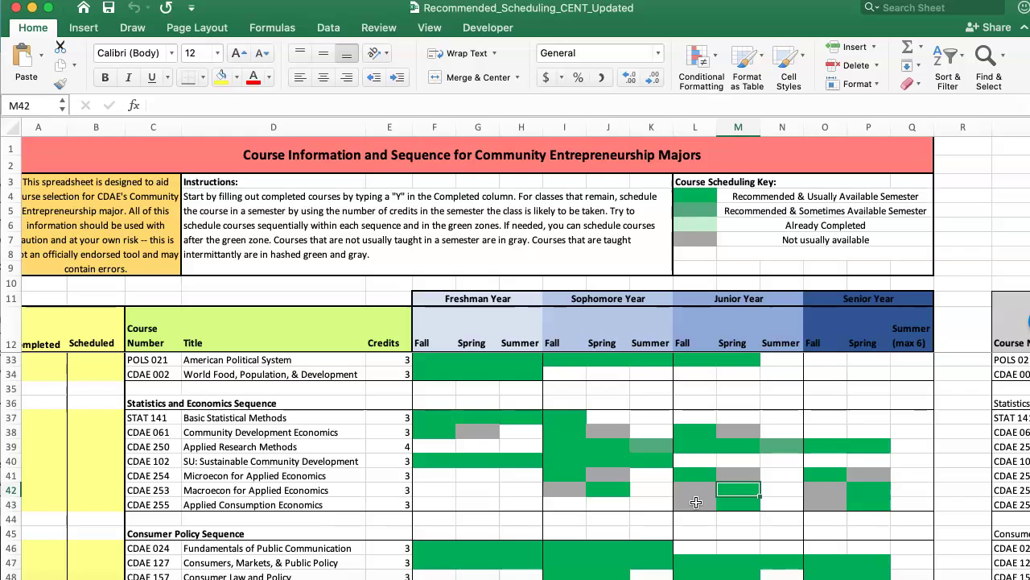
key("Left")
key("Up")
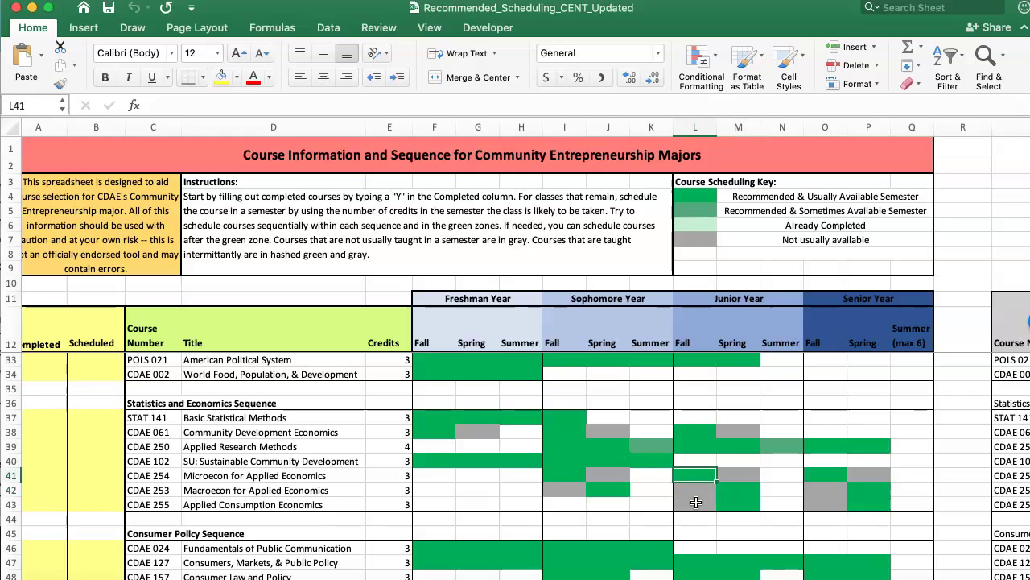
key("Right")
key("Up")
key("Up")
key("Up")
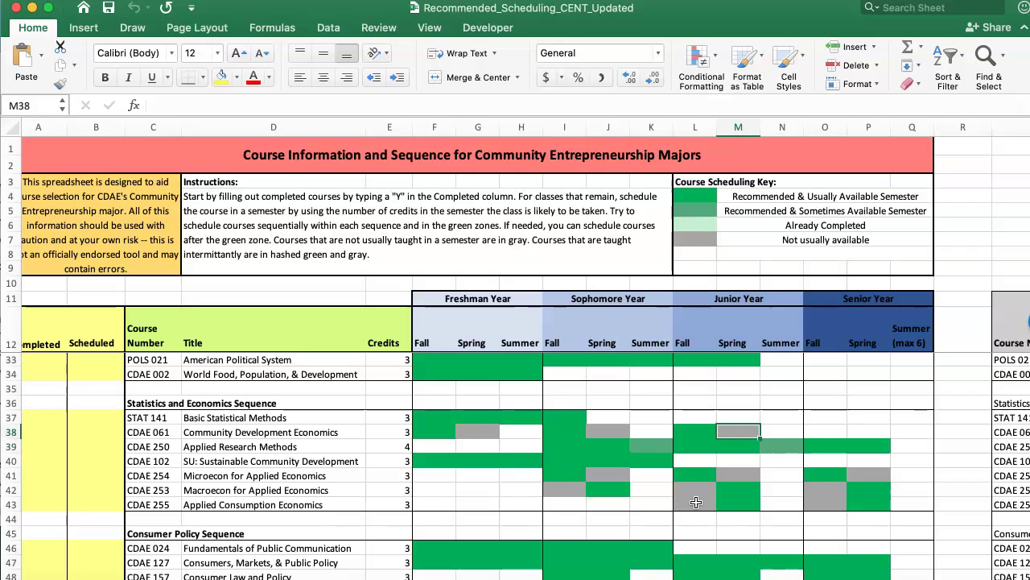
key("Left")
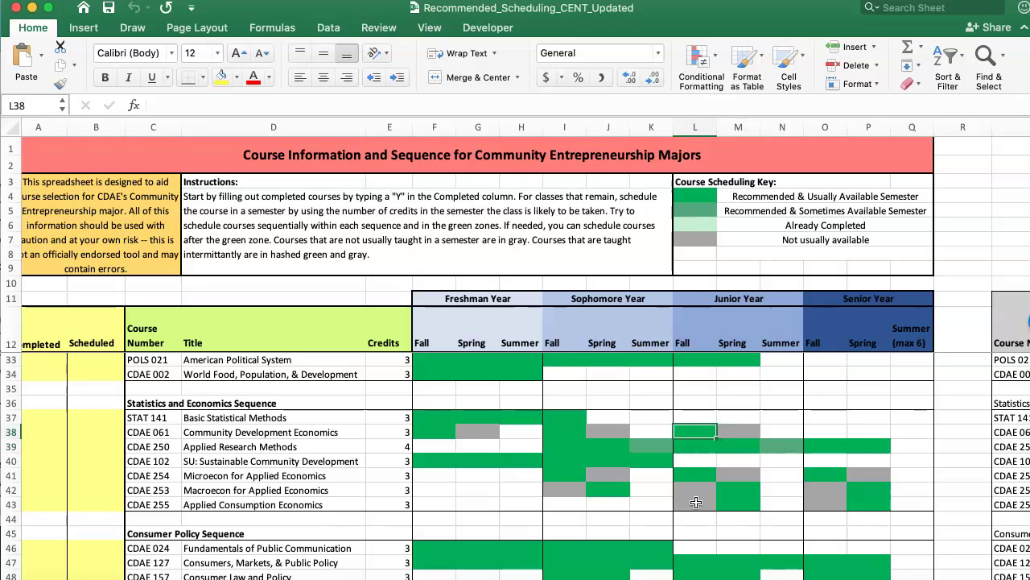
key("Right")
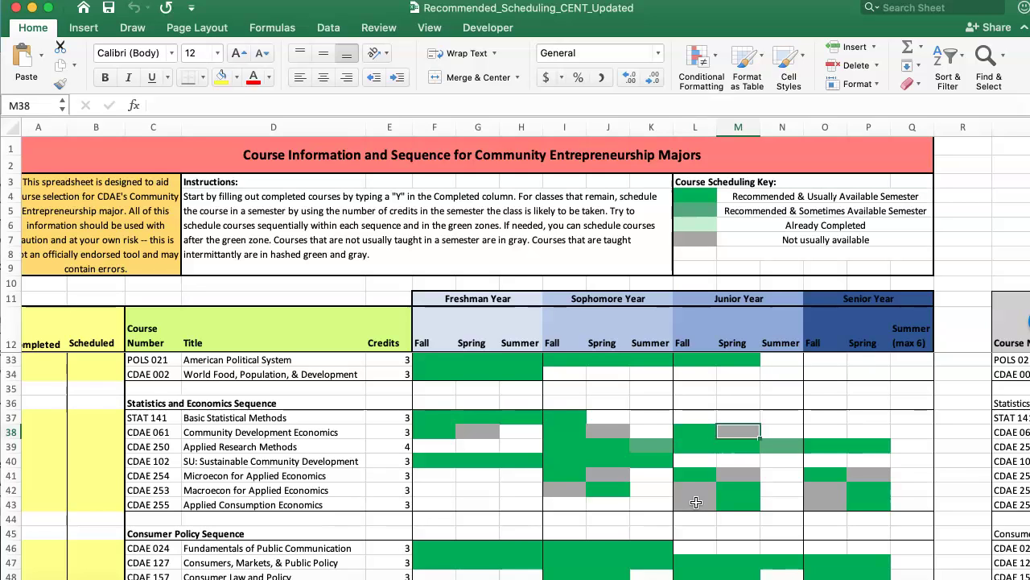
Inspect the sophomore Summer cells for CDAE 157 and CDAE 024
scroll(697, 502, "down", 5)
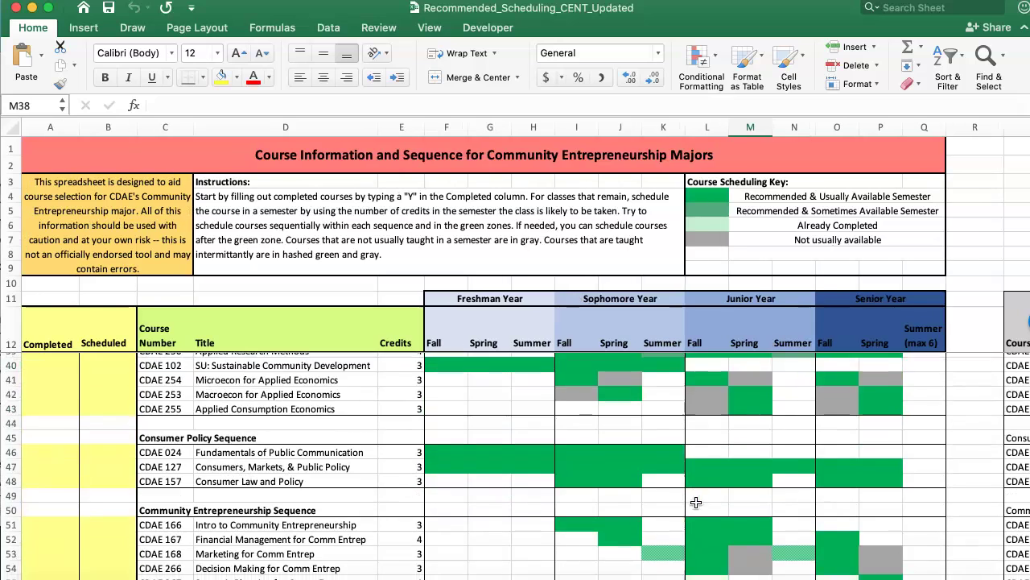
left_click(666, 467)
key("Up")
key("Up")
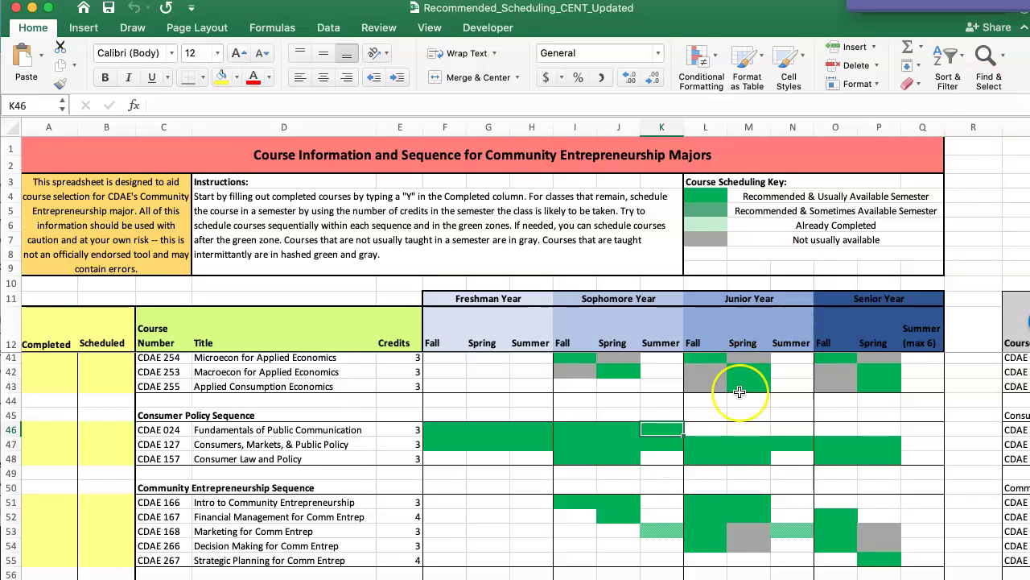
scroll(739, 392, "down", 2)
scroll(740, 392, "up", 10)
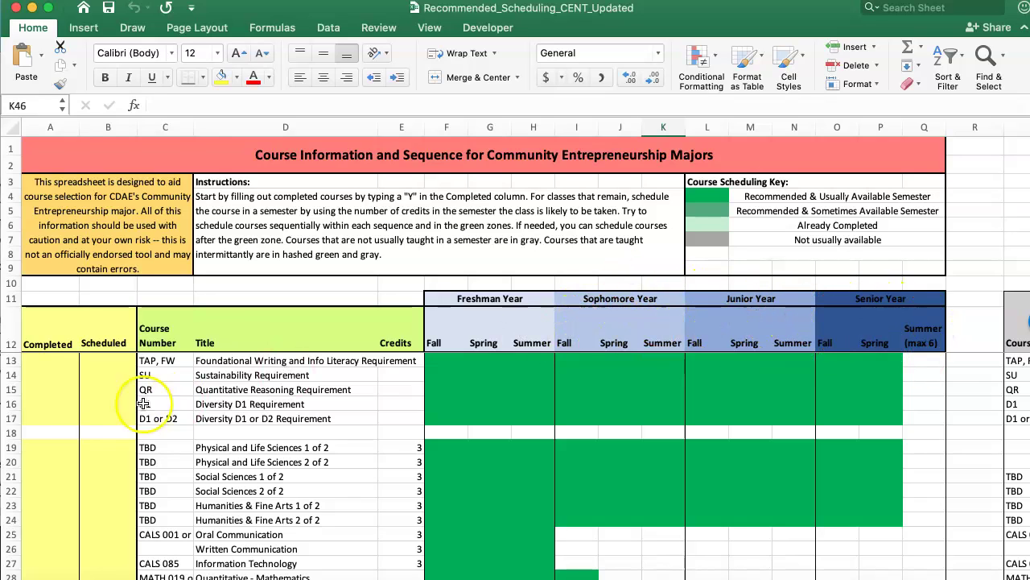
Enter Y in the Completed cells for rows 19 through Written Communication
left_click(46, 452)
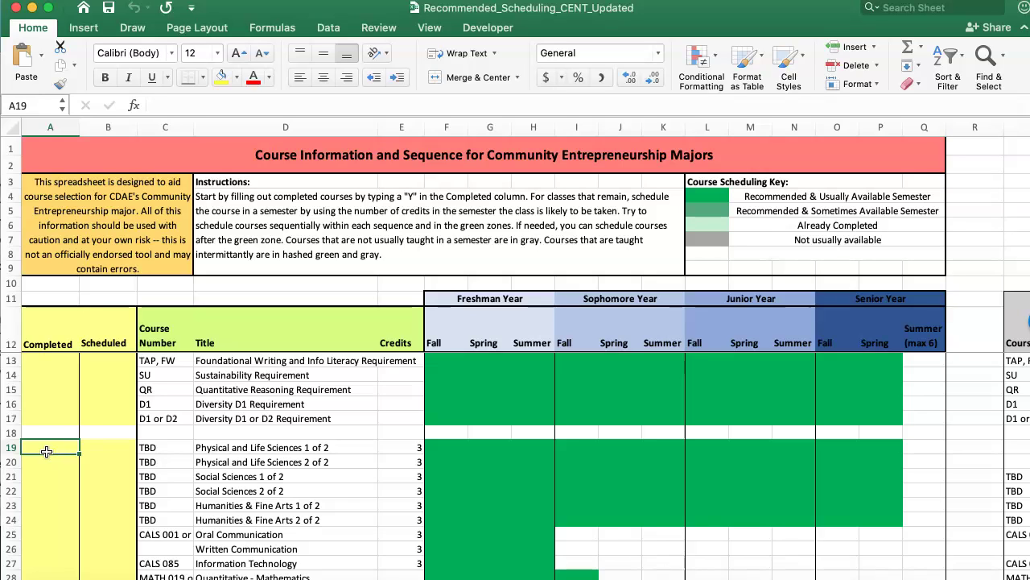
type("Y")
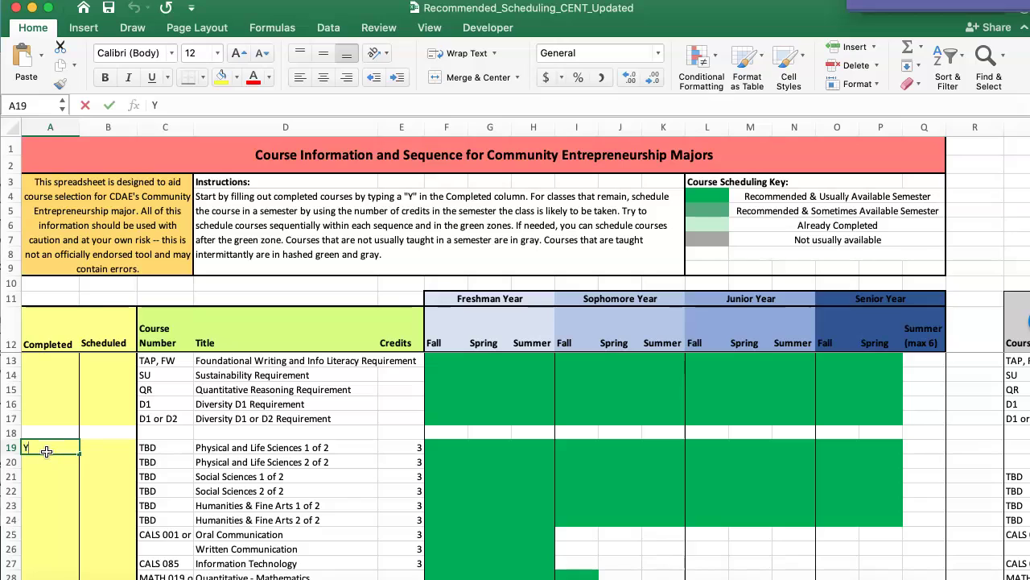
key("Return")
type("Y")
key("Return")
type("Y")
key("Return")
type("Y")
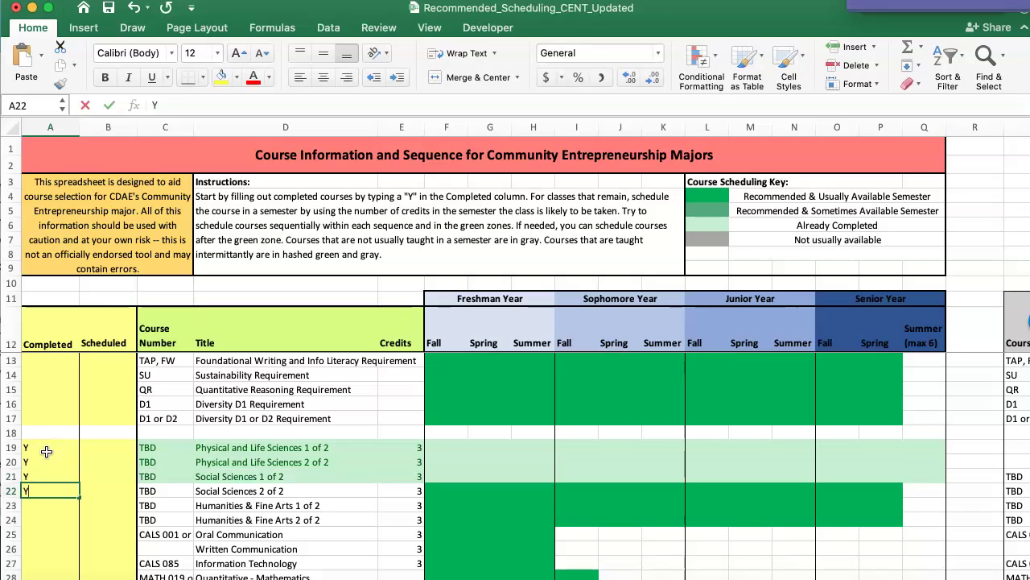
key("Return")
type("Y")
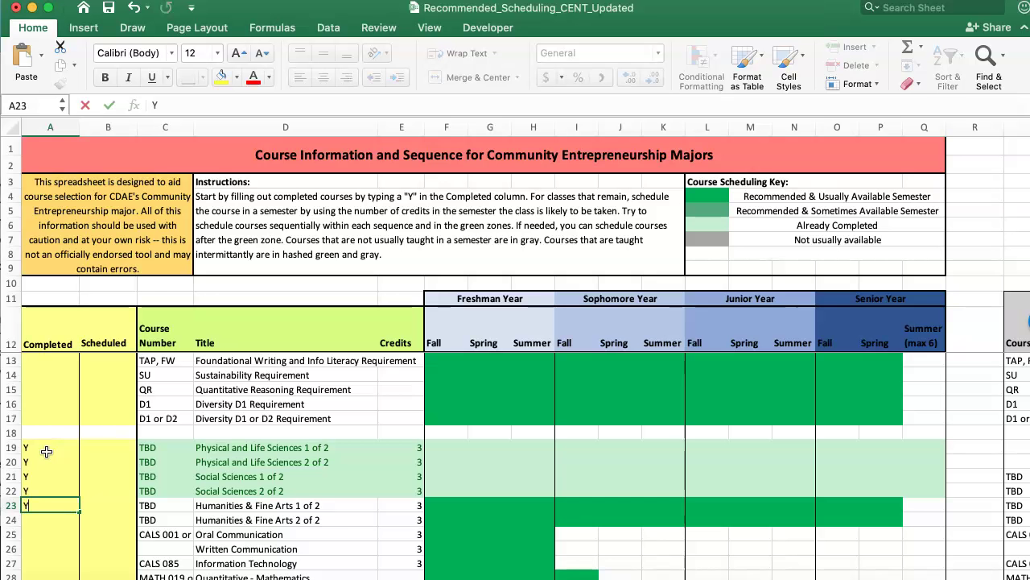
key("Return")
key("Return")
type("Y")
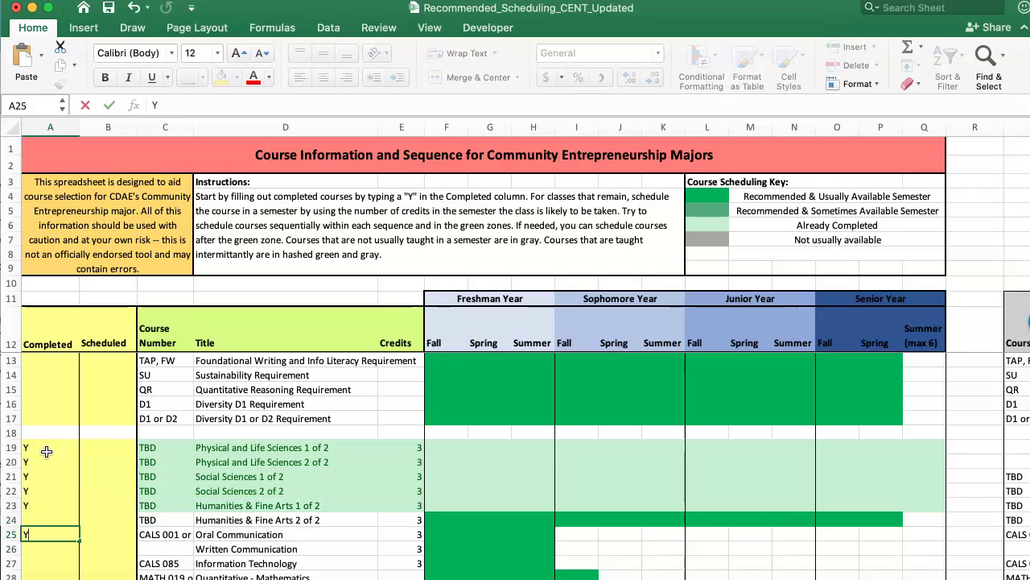
key("Return")
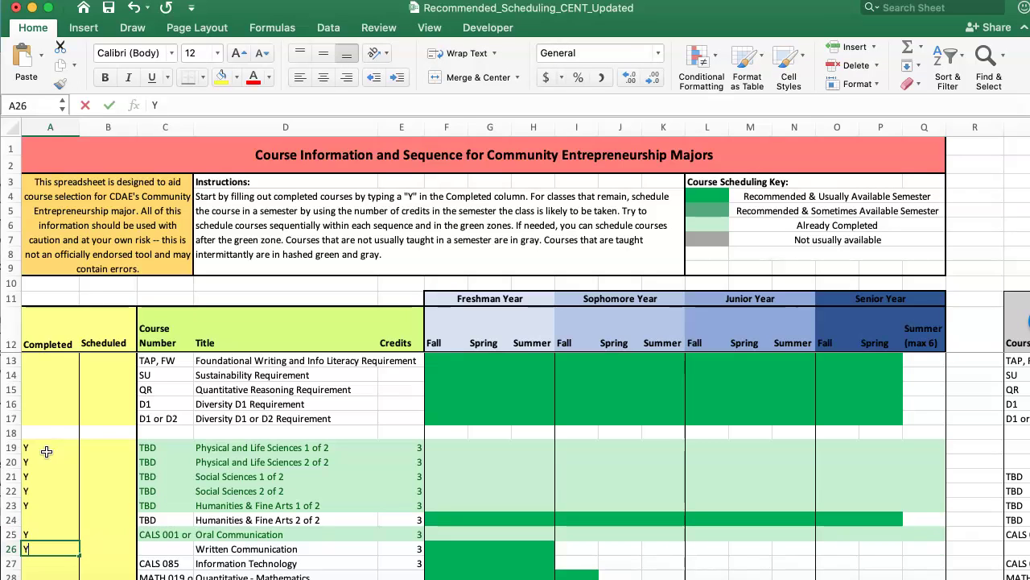
type("Y")
key("Return")
left_click(46, 460)
key("Return")
key("Return")
key("Return")
key("Return")
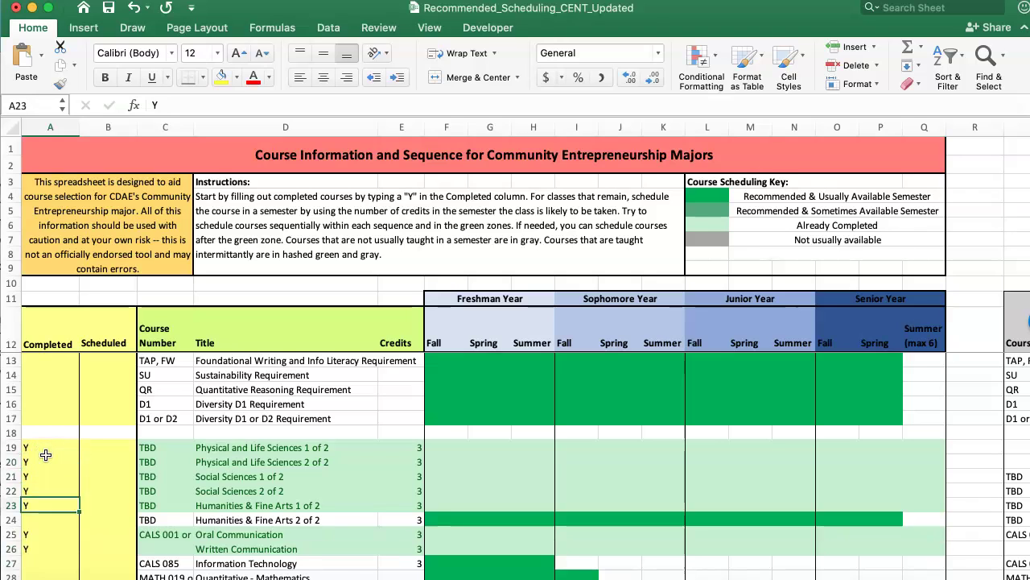
Mark Fundamentals of Calculus I and World Food, Population, & Development completed with Y
scroll(46, 455, "down", 3)
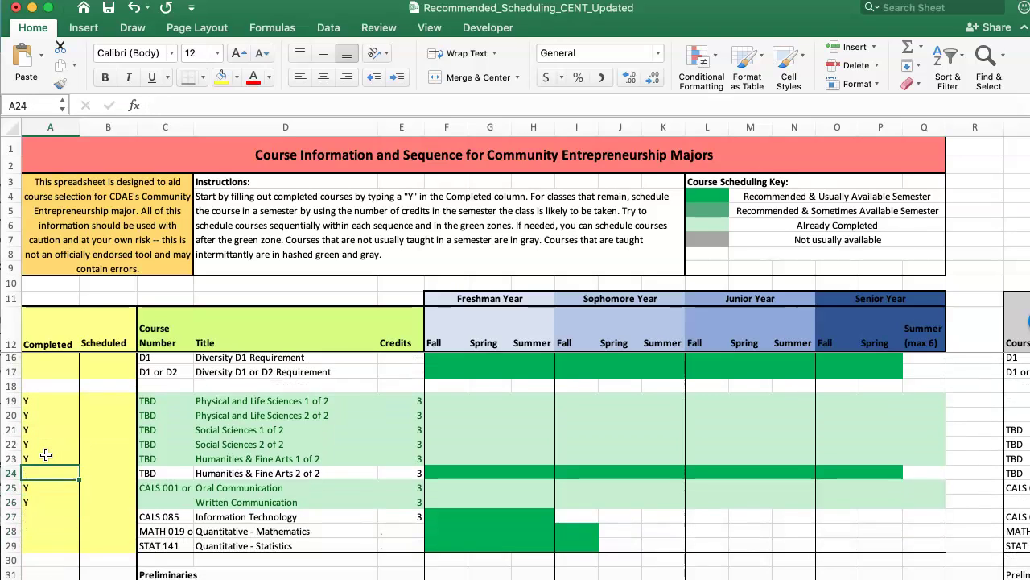
scroll(46, 455, "down", 6)
left_click(38, 498)
type("Y")
key("Return")
key("Return")
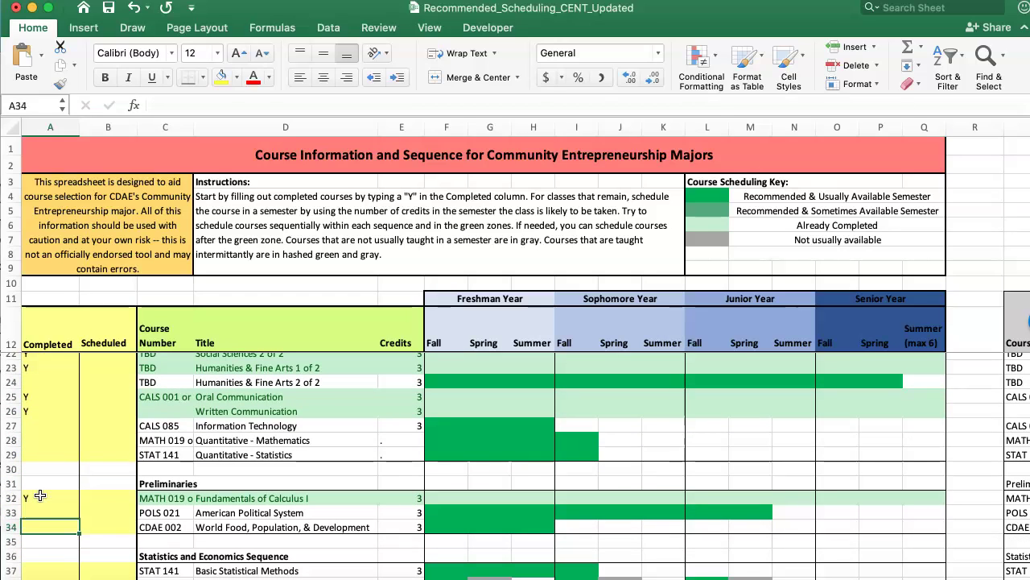
type("Y")
key("Return")
Mark Basic Statistical Methods, Community Development Economics and Sustainable Community Development Y, skipping Applied Research Methods
scroll(39, 496, "down", 1)
scroll(39, 496, "down", 5)
key("Return")
key("Return")
type("Y")
key("Return")
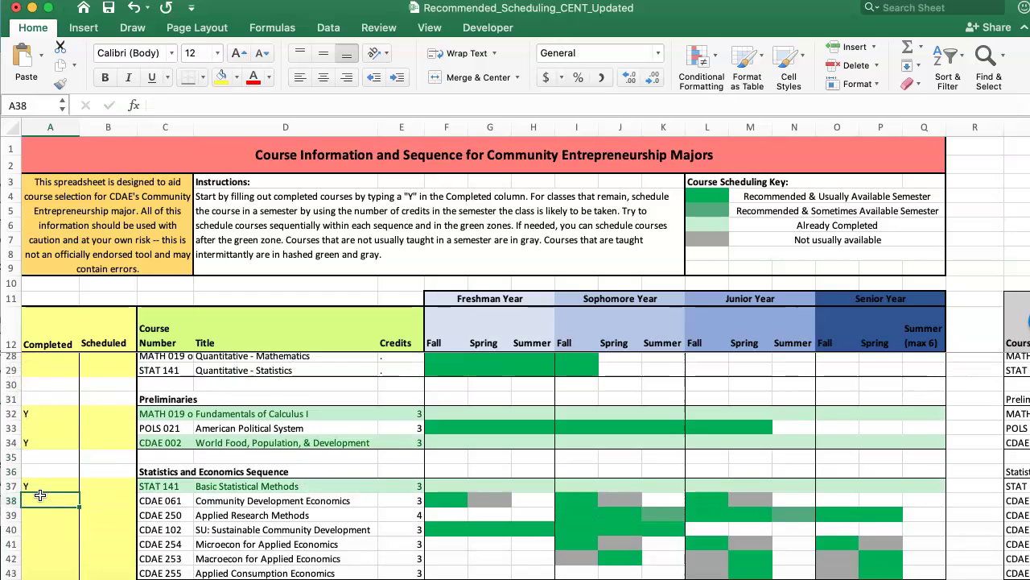
type("Y")
key("Return")
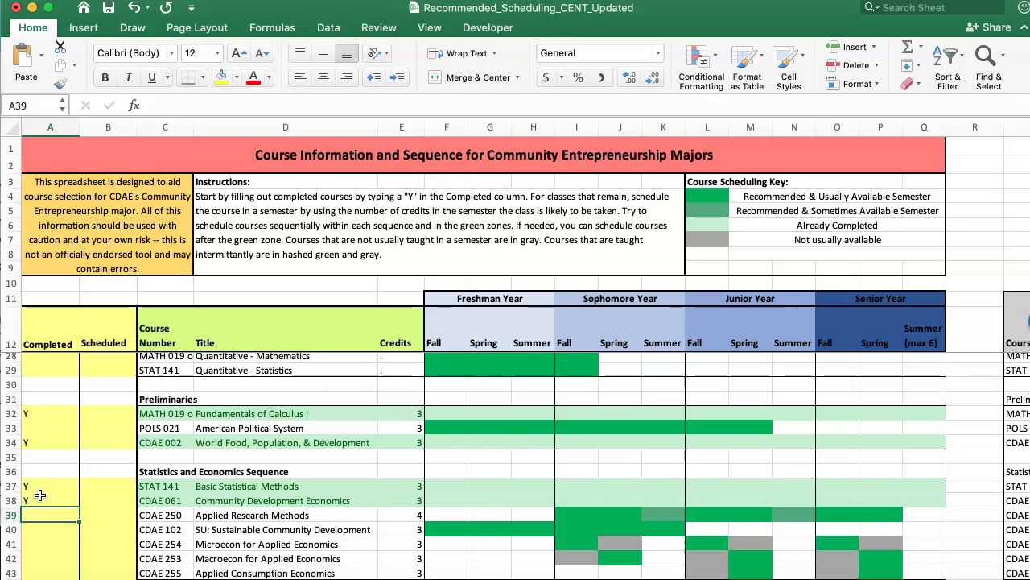
key("Return")
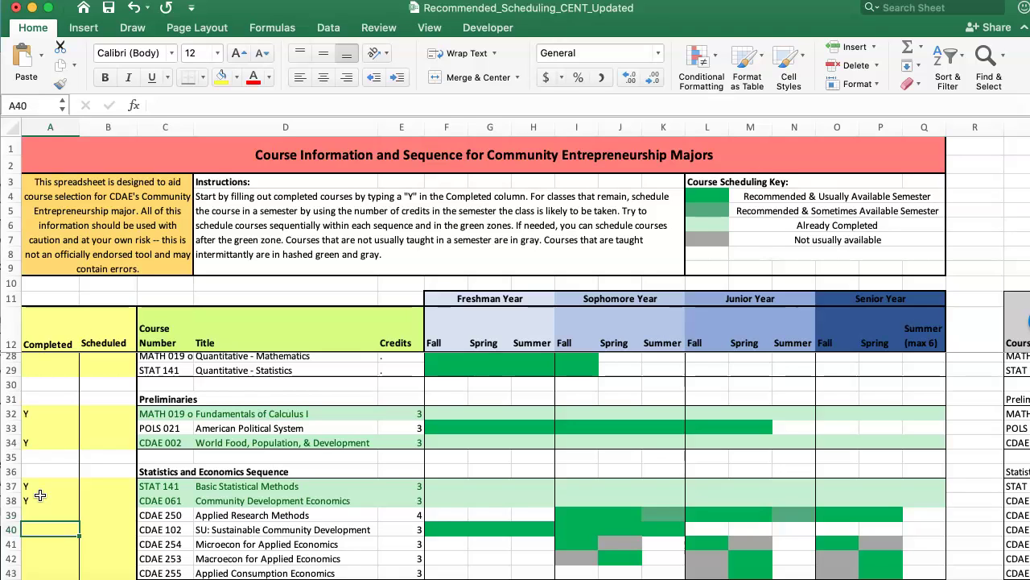
type("Y")
key("Return")
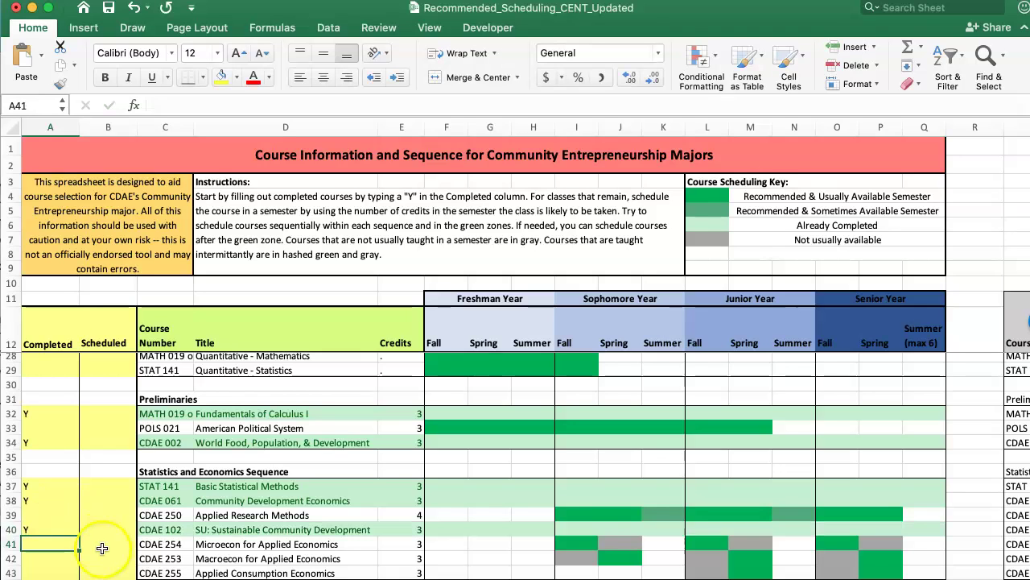
Mark the Consumer Policy and Community Entrepreneurship Sequence courses completed with Y
scroll(102, 548, "down", 4)
left_click(50, 523)
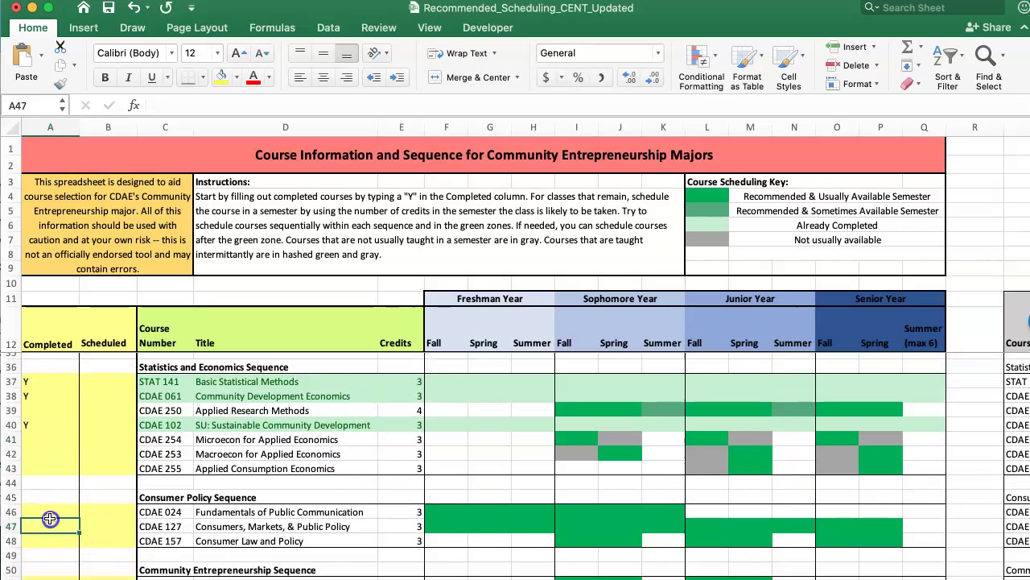
left_click(50, 517)
type("Y")
key("Return")
type("Y")
key("Return")
scroll(50, 518, "down", 4)
left_click(26, 486)
type("Y")
key("Return")
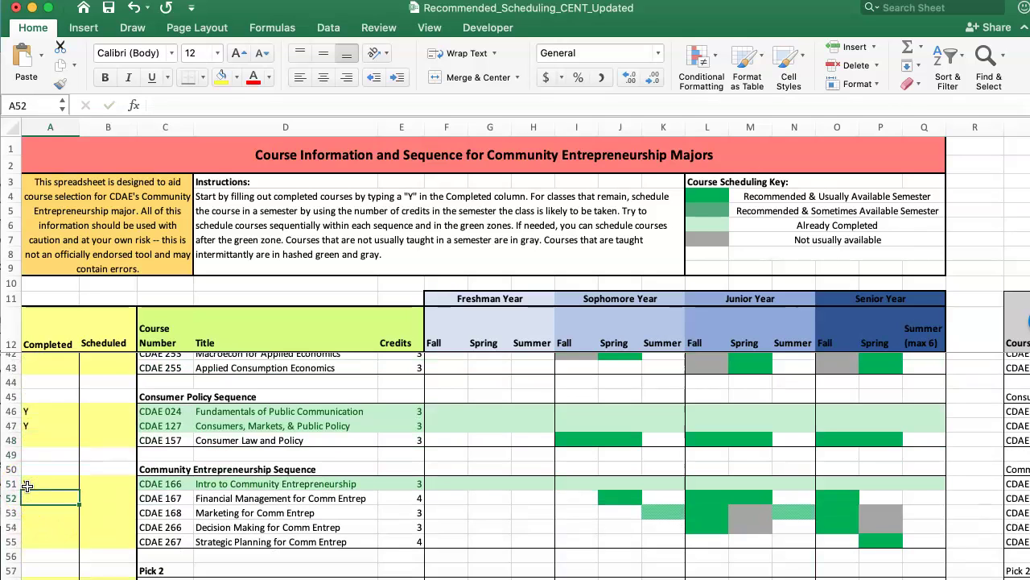
type("Y")
key("Return")
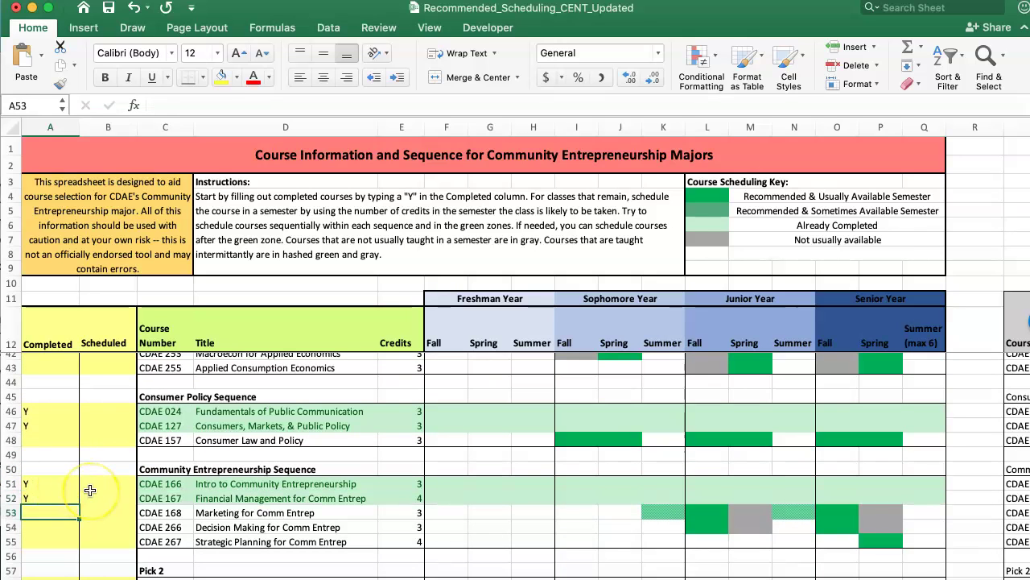
scroll(91, 490, "up", 10)
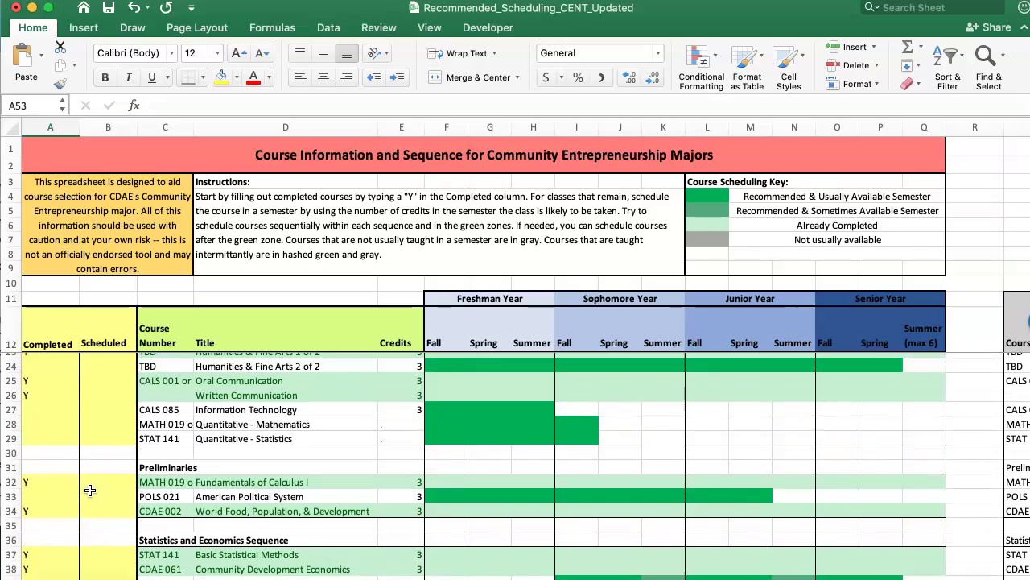
scroll(90, 491, "up", 4)
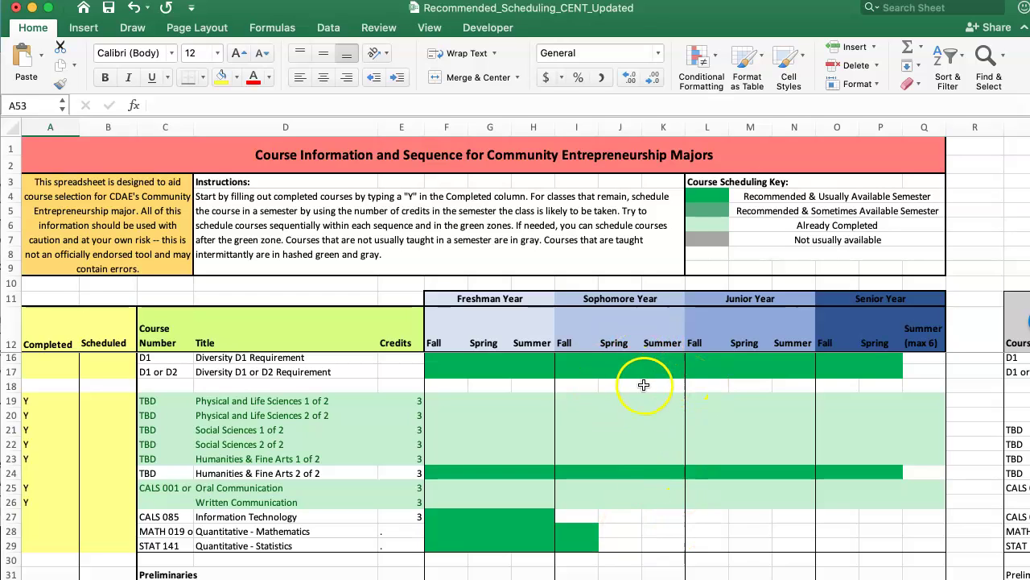
left_click(706, 477)
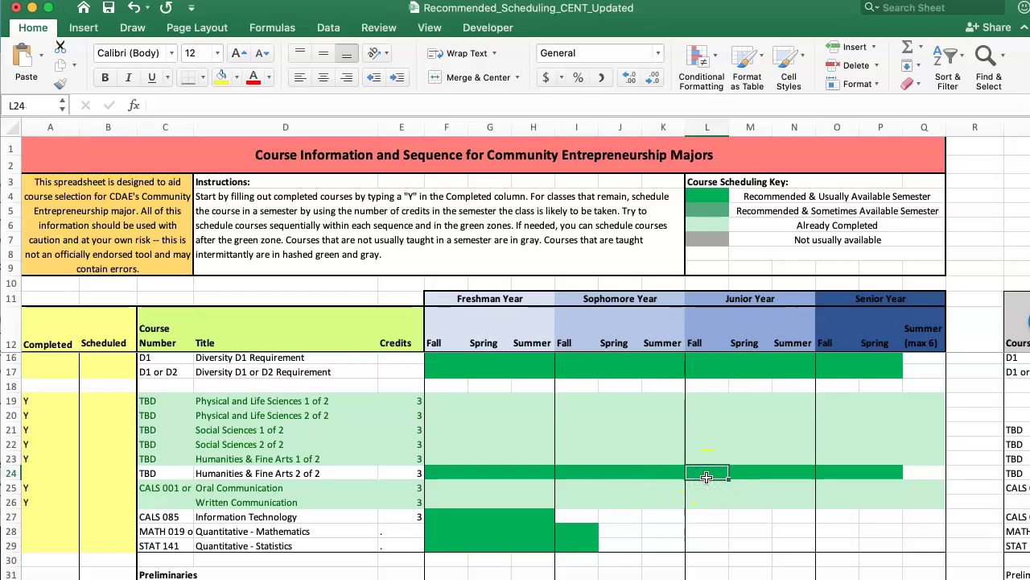
scroll(706, 478, "up", 3)
scroll(706, 477, "right", 1)
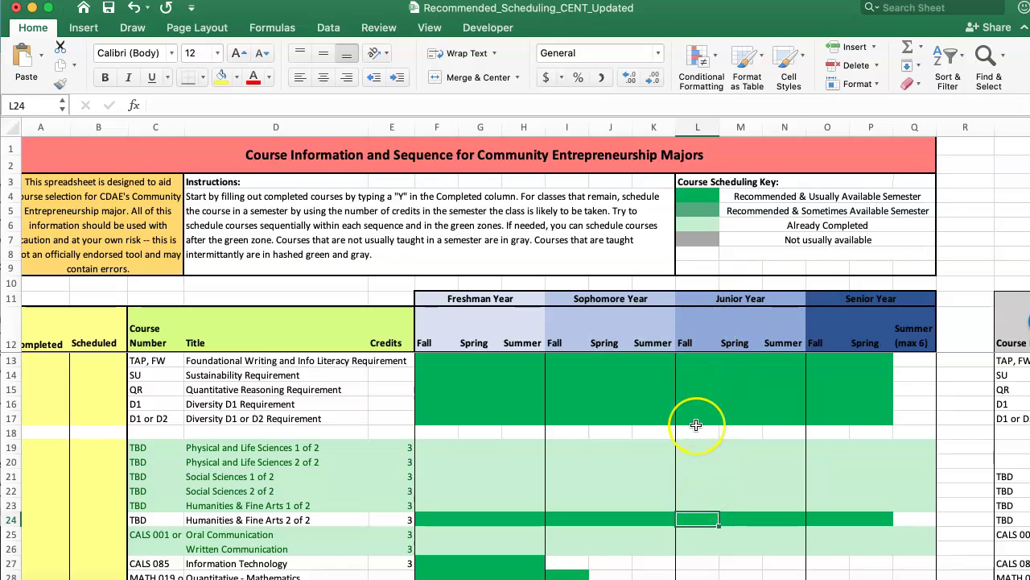
scroll(696, 425, "down", 3)
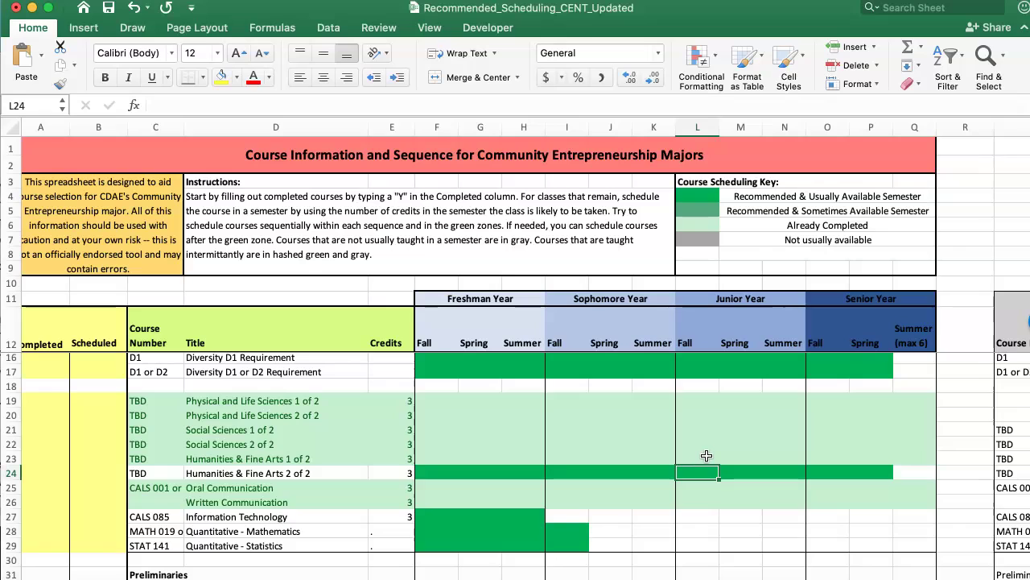
key("Right")
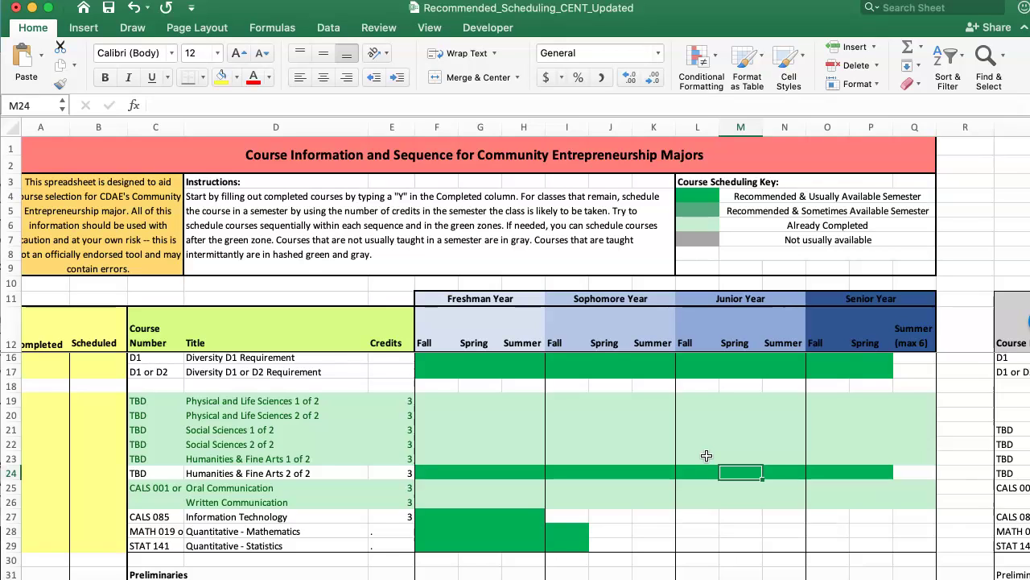
Enter 3 credits for Humanities & Fine Arts 2 of 2 in junior spring (M24)
type("3")
key("Return")
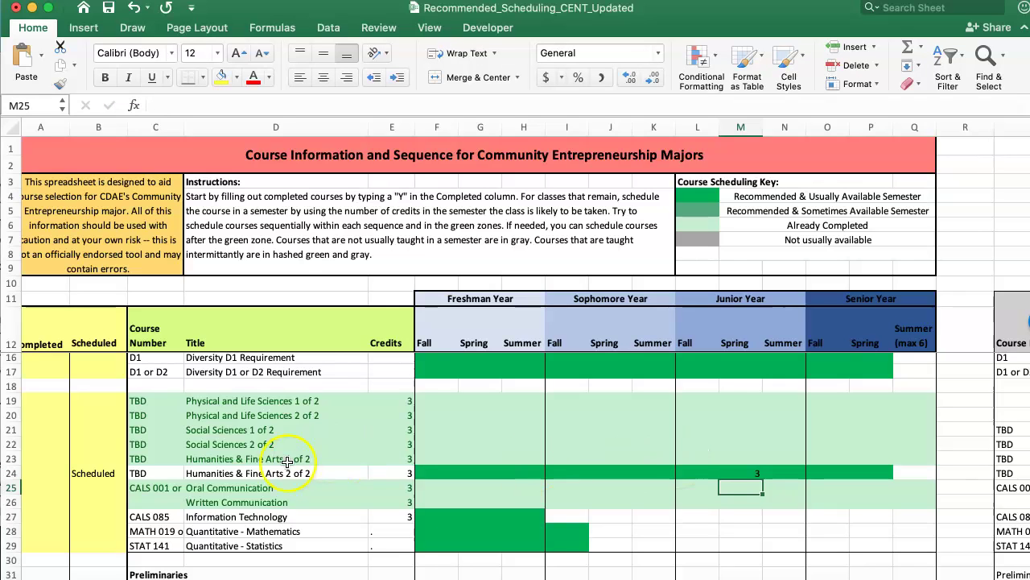
scroll(95, 476, "down", 1)
scroll(94, 476, "left", 1)
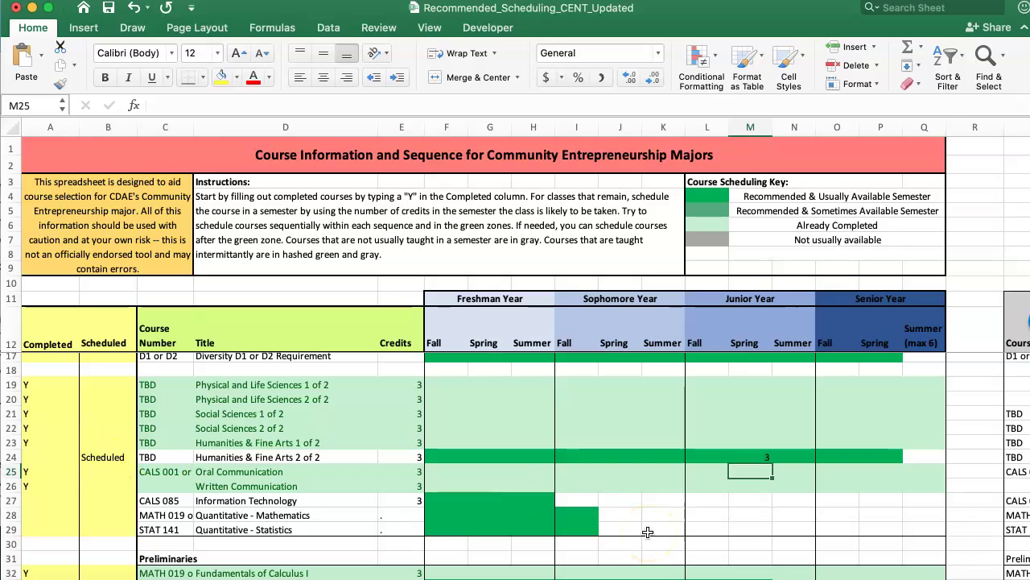
Enter 3 junior-fall credits each for Information Technology, Quantitative Mathematics and Statistics (L27–L29)
key("Down")
key("Down")
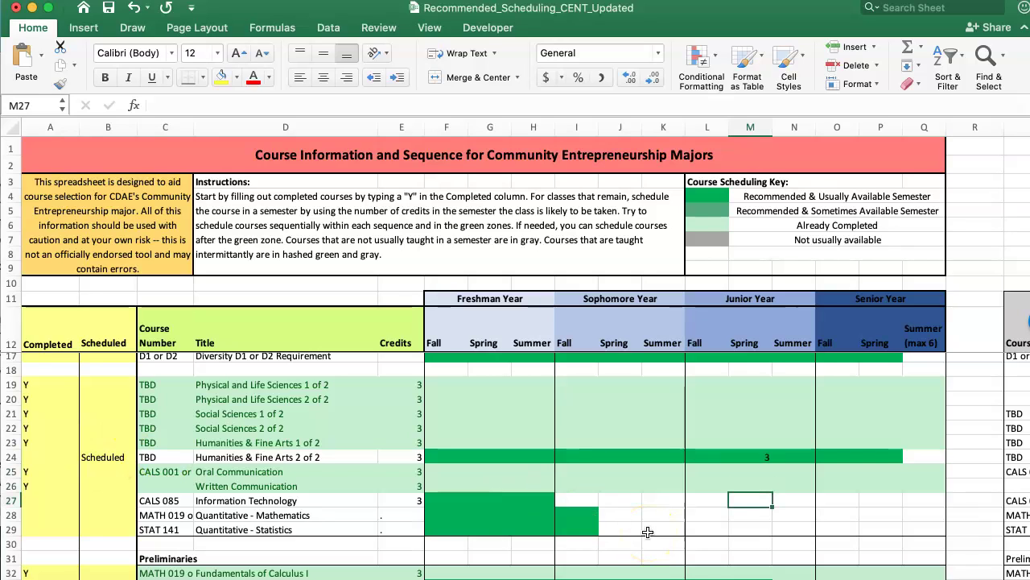
key("Left")
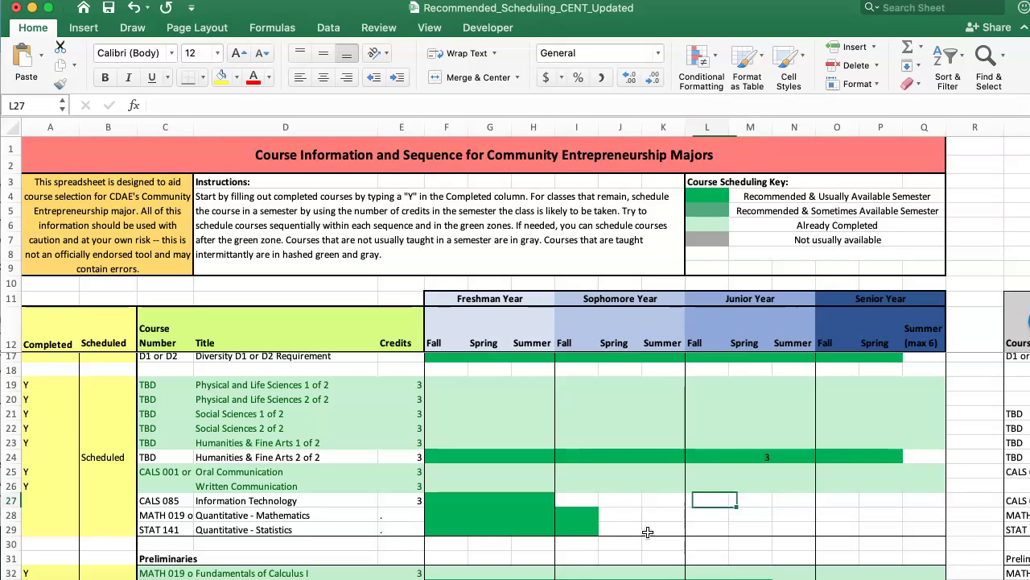
type("3")
key("Return")
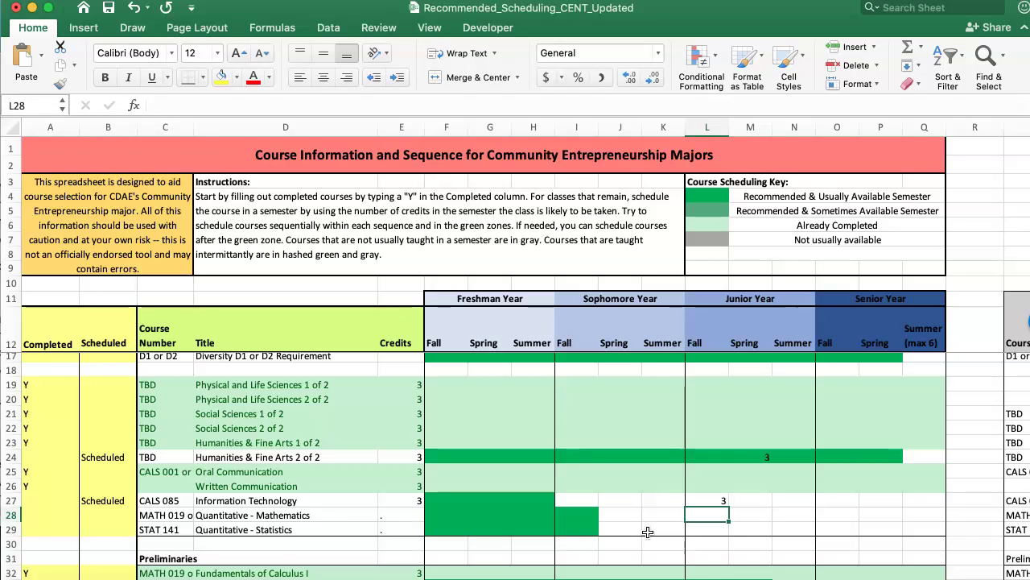
type("3")
key("Return")
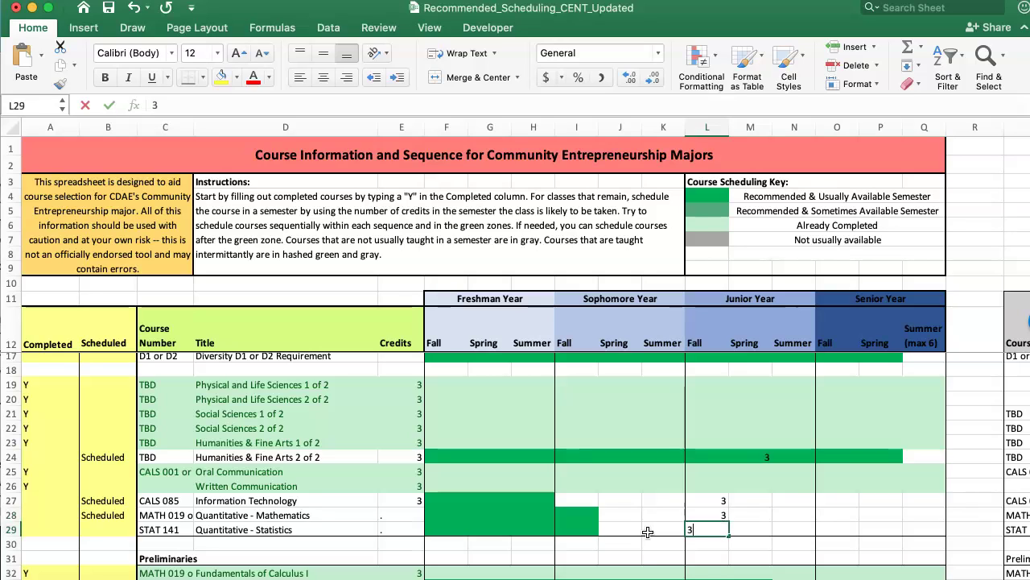
type("3")
left_click(704, 540)
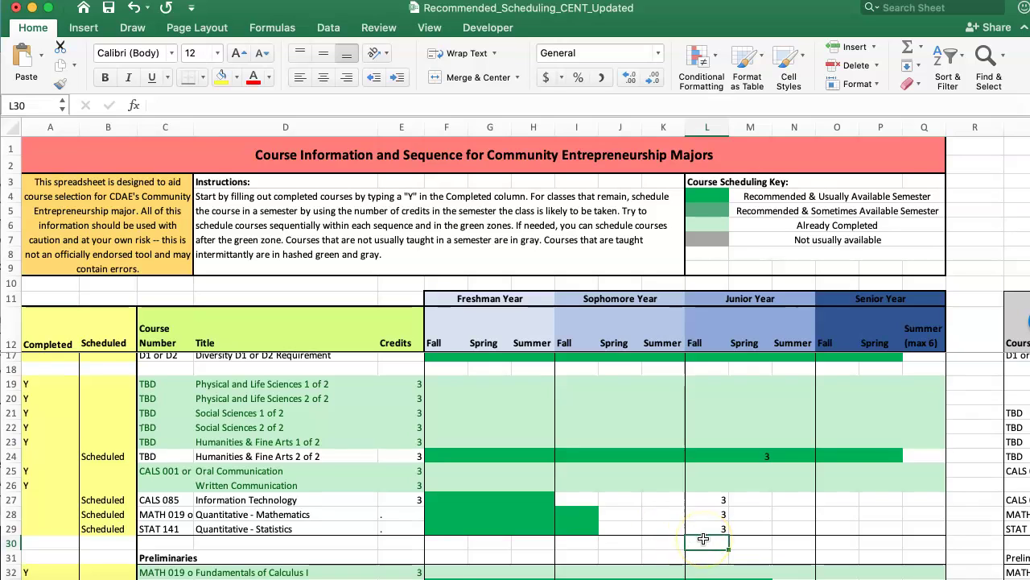
scroll(708, 483, "down", 5)
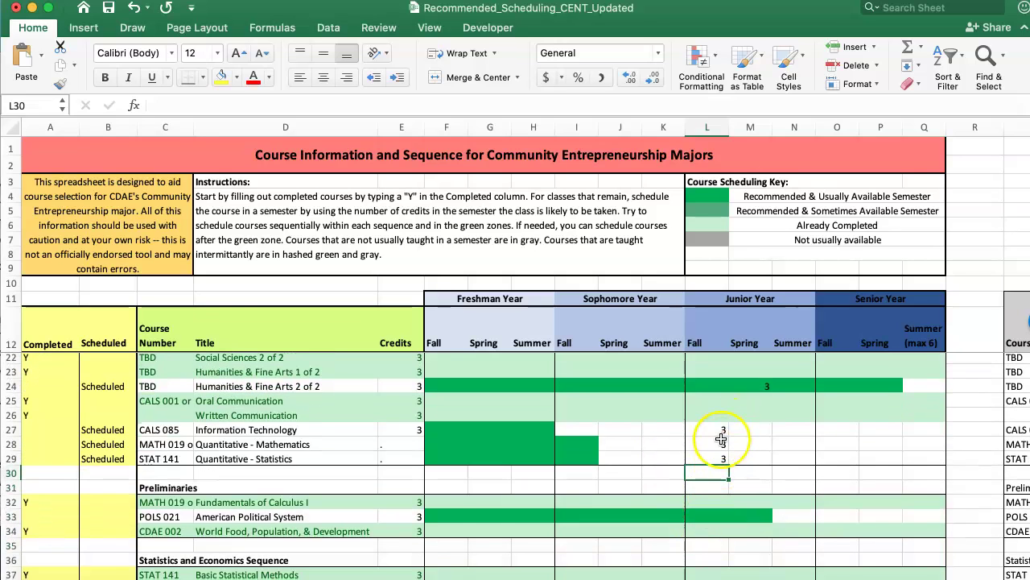
Inspect the junior fall semester total formula
scroll(720, 456, "down", 6)
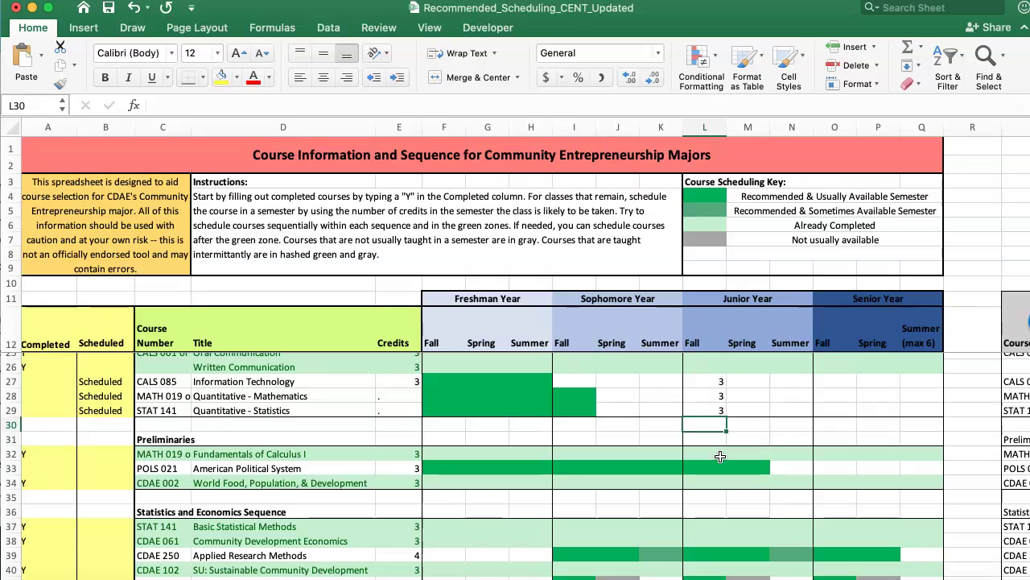
scroll(720, 456, "down", 8)
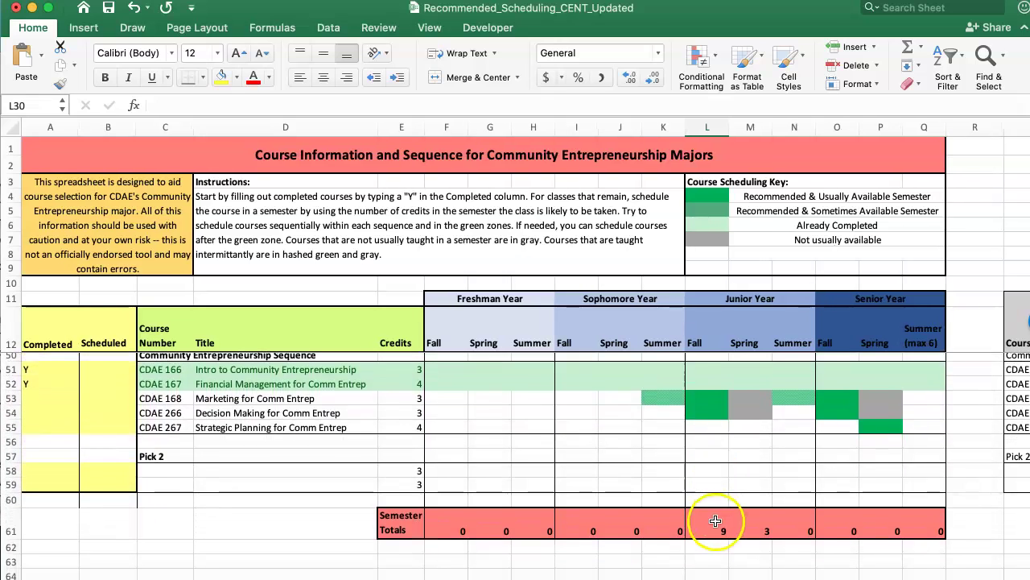
left_click(715, 525)
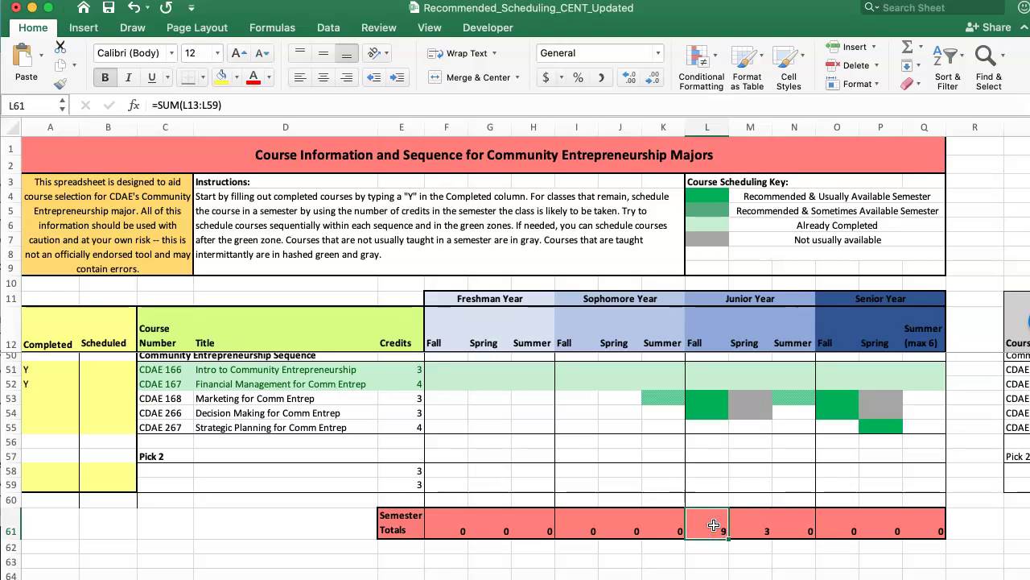
scroll(714, 525, "up", 5)
scroll(714, 525, "down", 4)
left_click(709, 551)
scroll(709, 550, "up", 12)
scroll(710, 551, "right", 1)
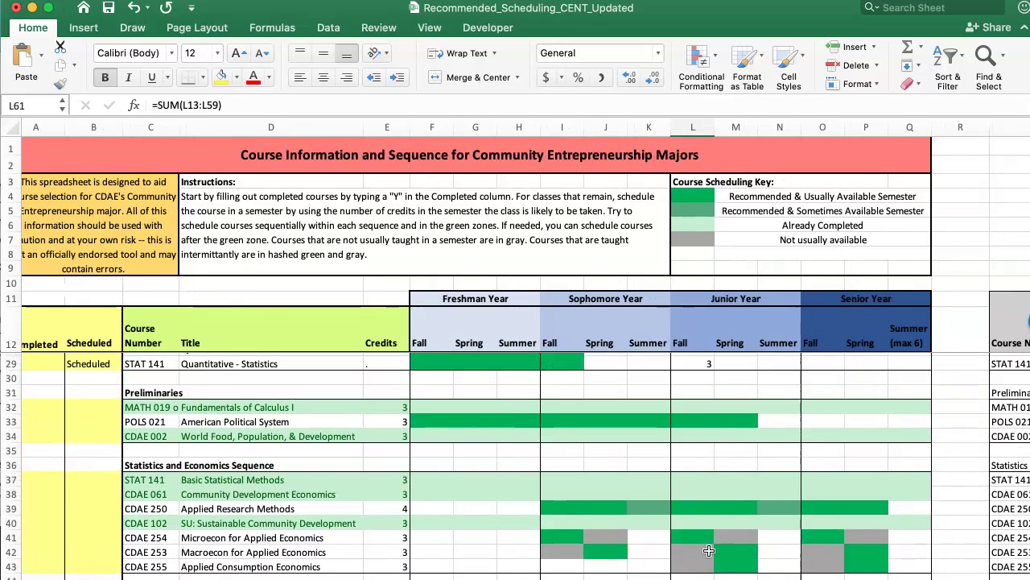
Enter 3 junior-fall credits for American Political System (L33) and Microecon for Applied Economics (L41)
left_click(709, 415)
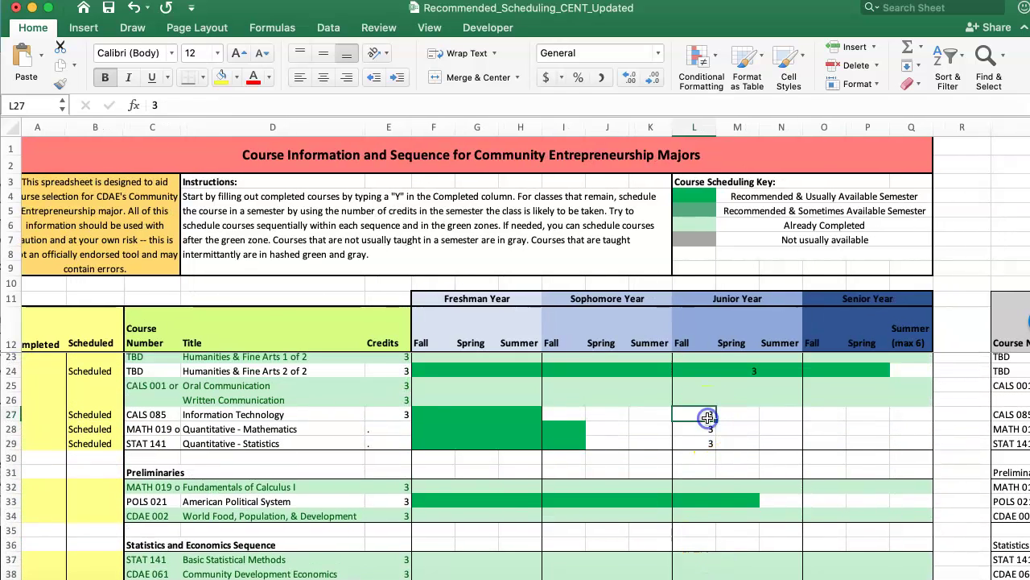
key("Down")
key("Down")
key("Down")
key("Down")
key("Down")
key("Down")
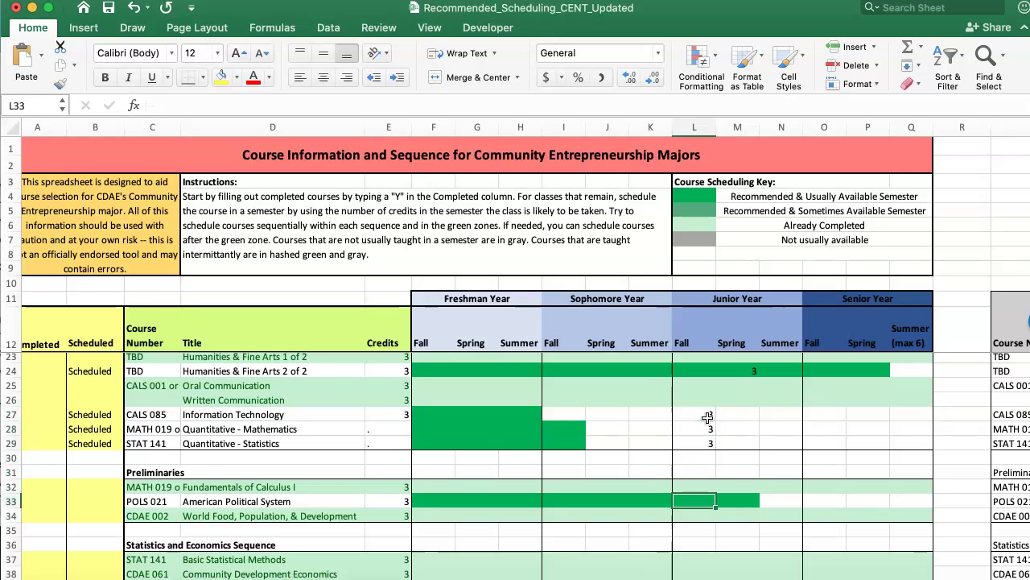
type("3")
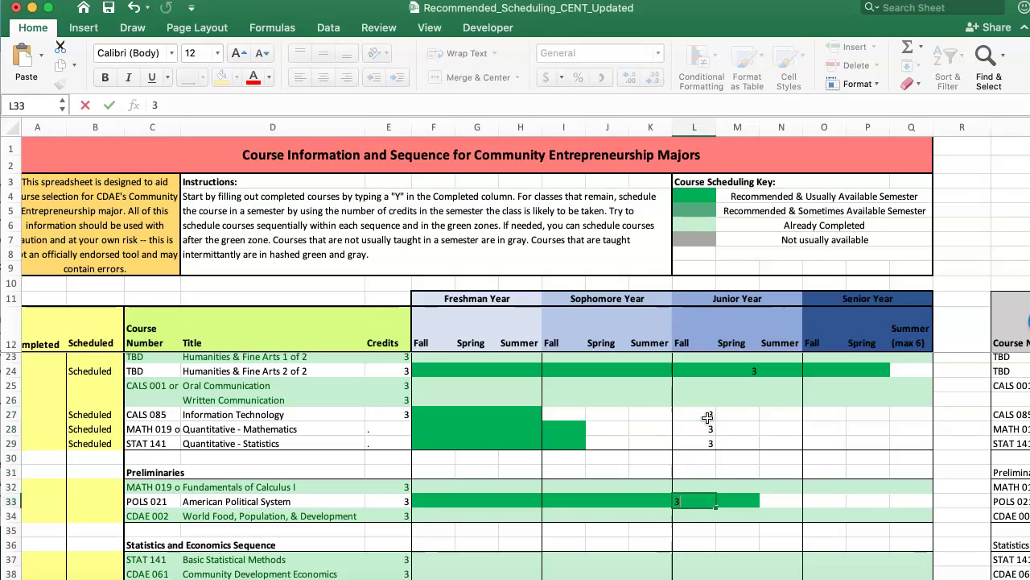
key("Return")
key("Down")
key("Down")
key("Down")
key("Down")
key("Down")
key("Down")
key("Down")
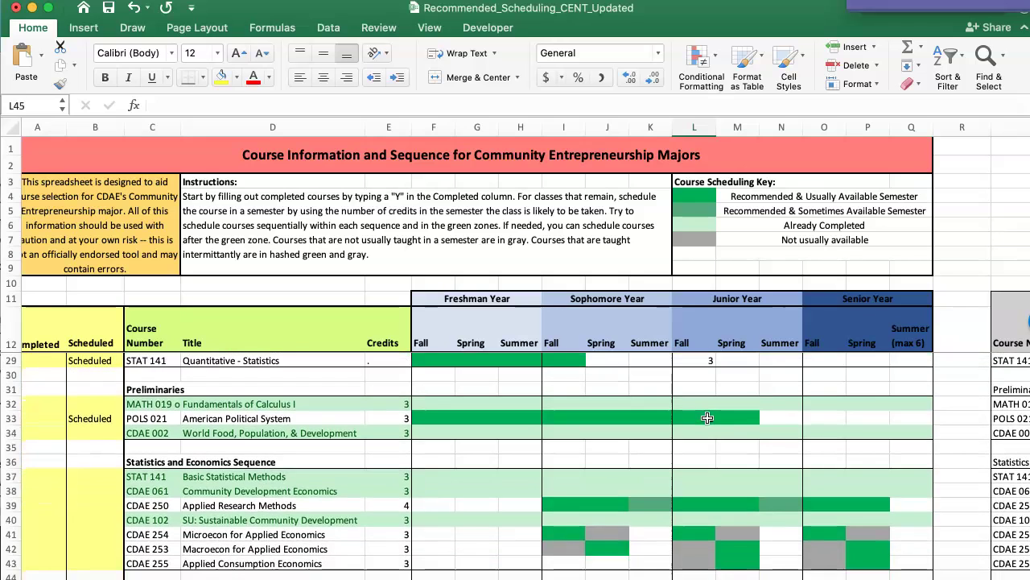
key("Up")
key("Up")
key("Up")
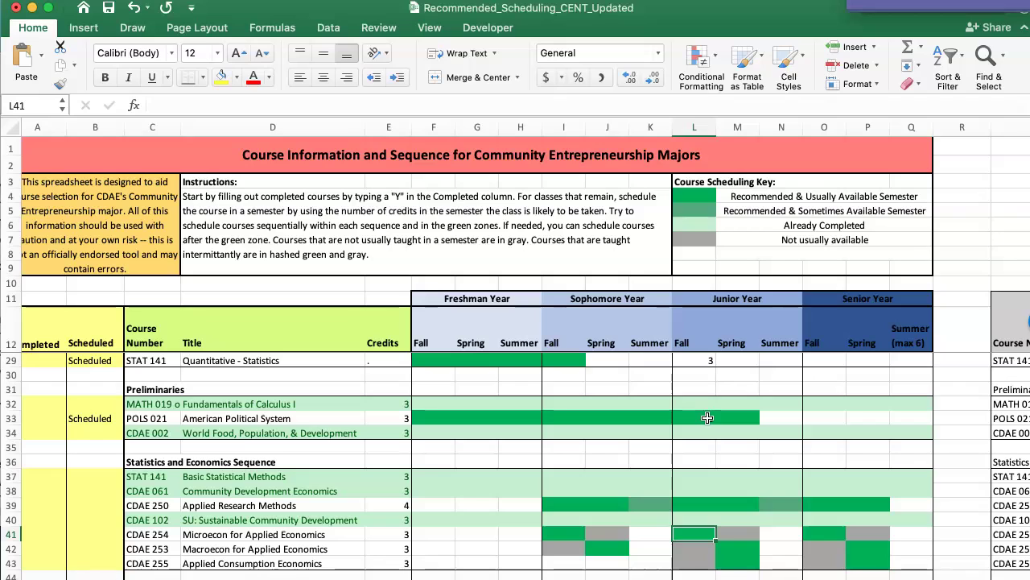
type("3")
key("Return")
key("Up")
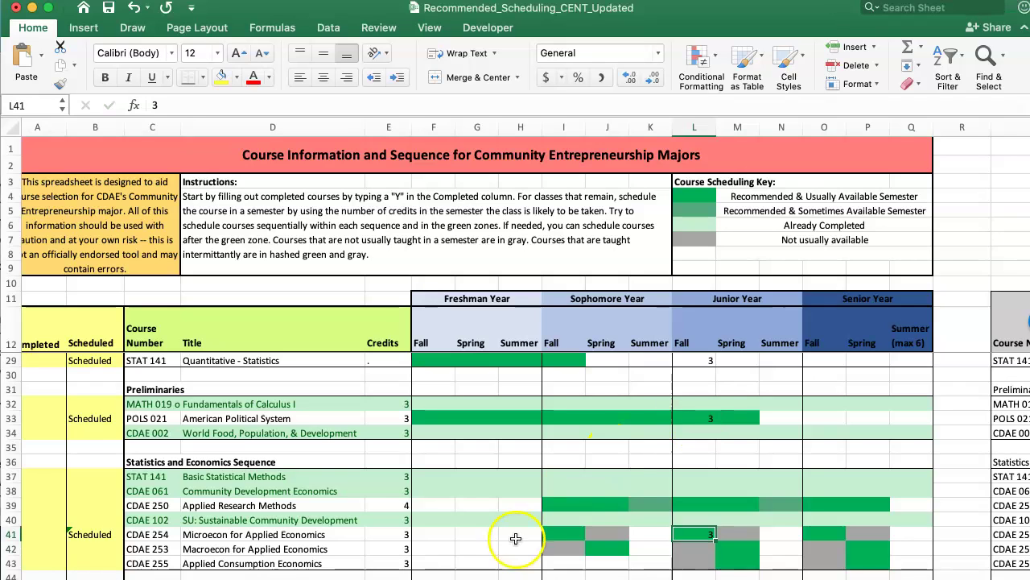
left_click(394, 504)
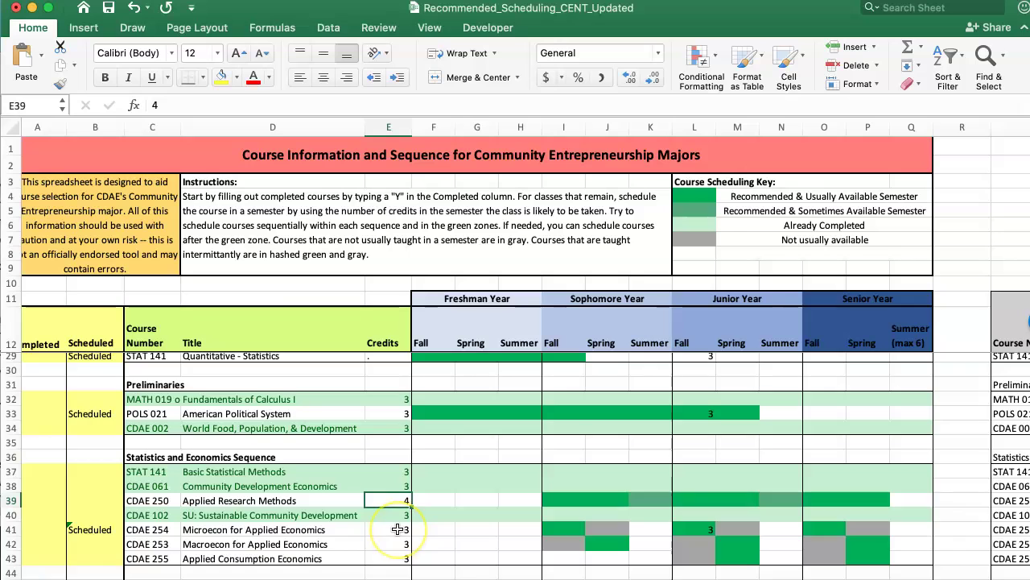
scroll(397, 528, "down", 4)
scroll(397, 528, "down", 15)
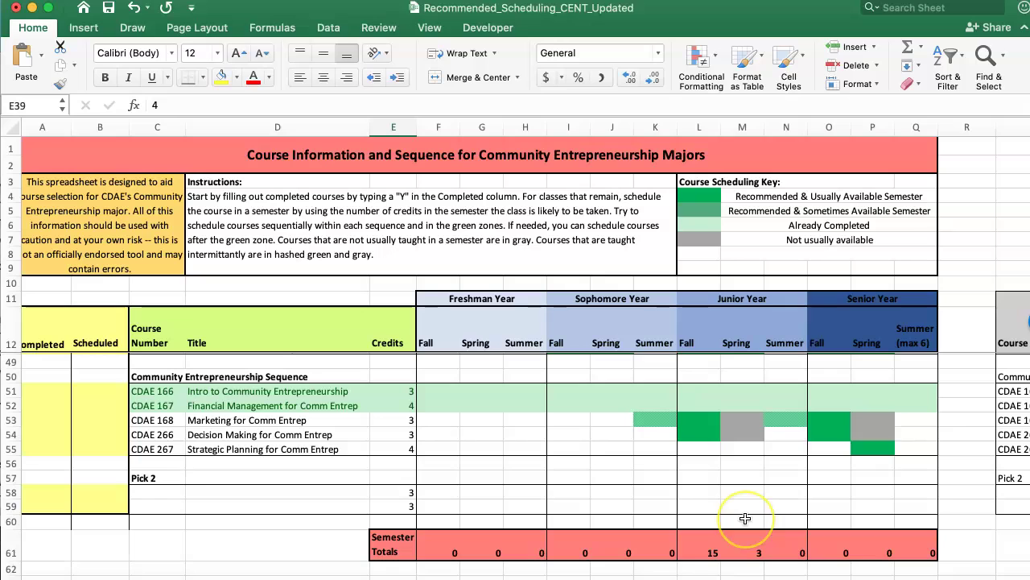
scroll(746, 518, "up", 2)
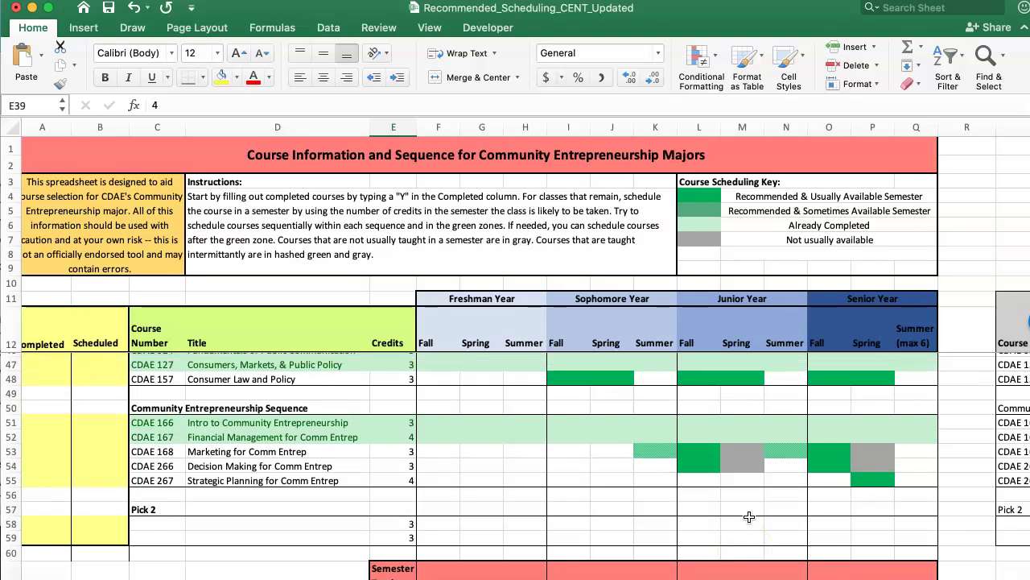
scroll(748, 516, "down", 2)
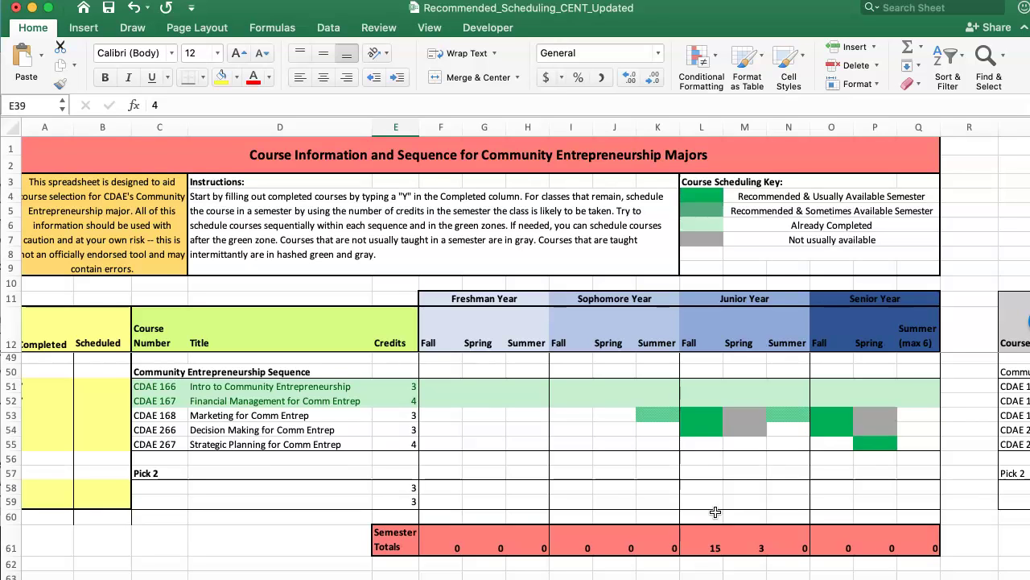
scroll(715, 512, "up", 7)
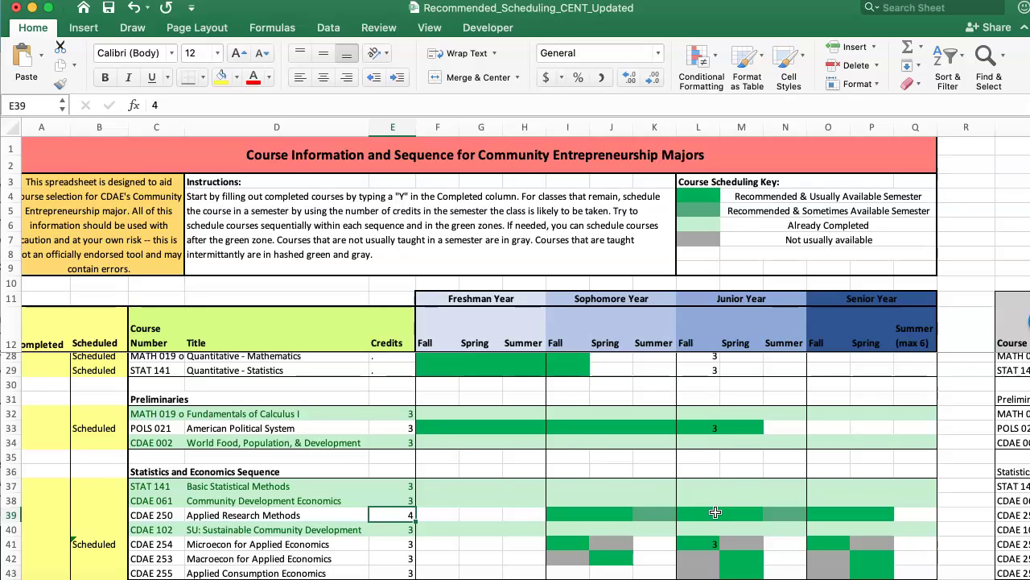
Enter 3 credits for Applied Research Methods in Senior Fall
left_click(715, 512)
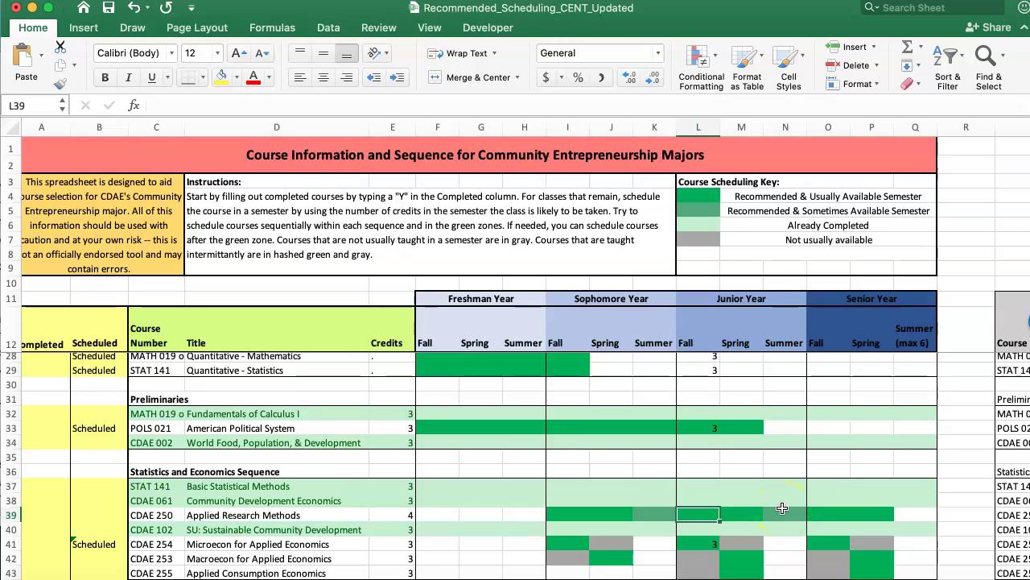
key("Right")
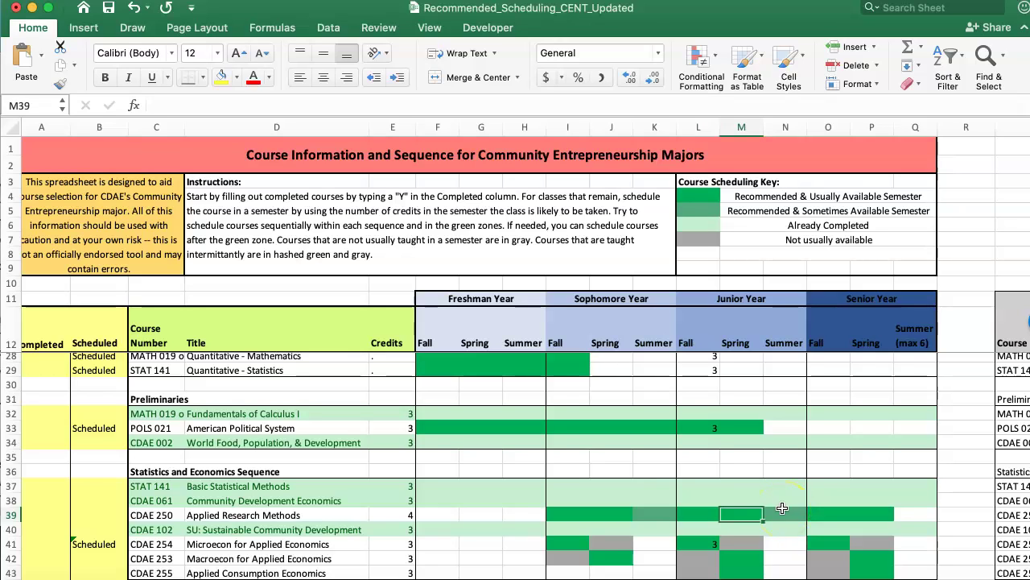
key("Right")
key("Right")
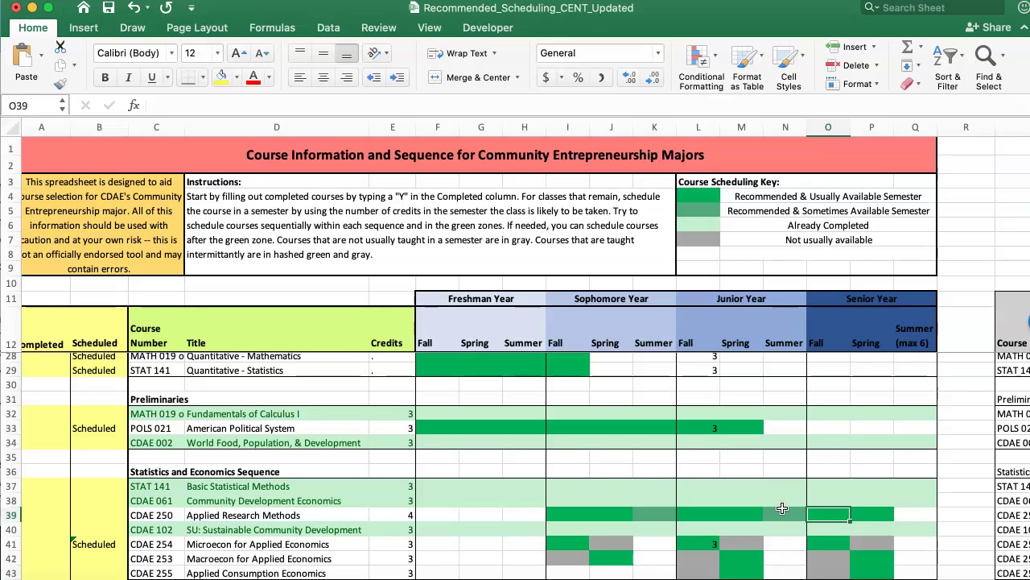
type("3")
key("Return")
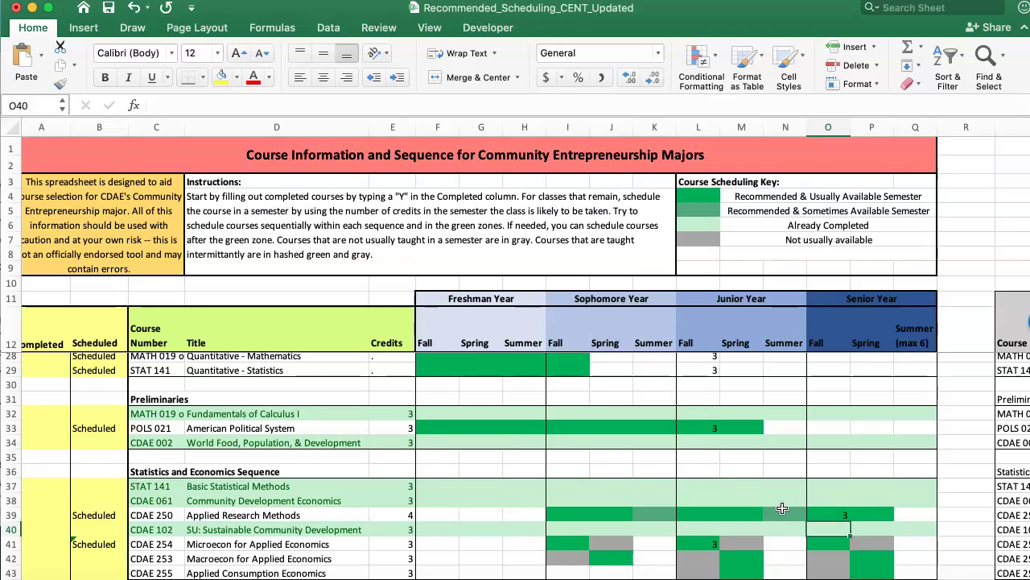
Enter 3 Senior Spring credits each for Macroecon and Applied Consumption Economics (P42, P43)
key("Down")
scroll(398, 438, "down", 1)
scroll(399, 438, "left", 1)
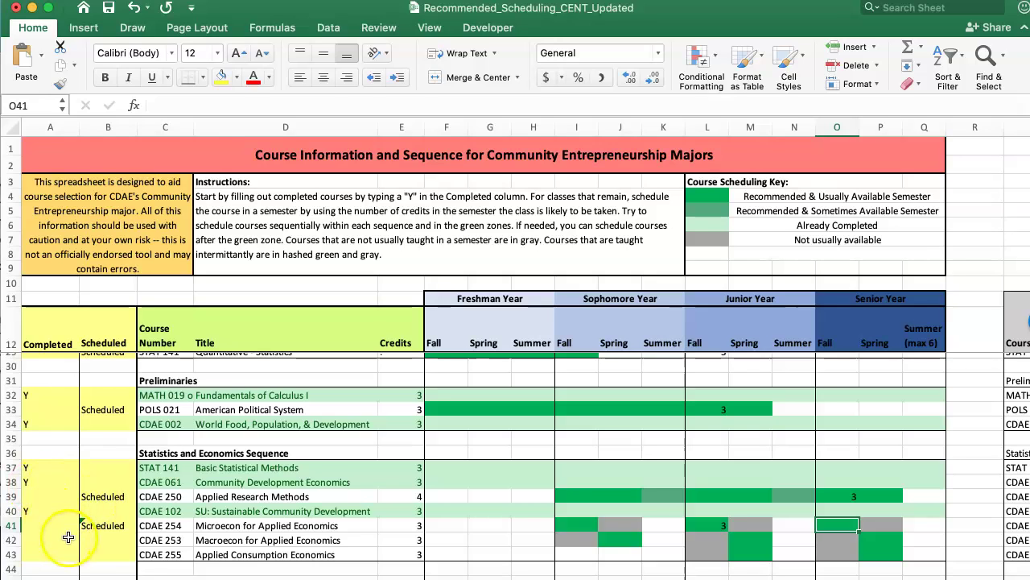
left_click(100, 537)
key("Right")
key("Right")
key("Right")
key("Right")
key("Right")
key("Right")
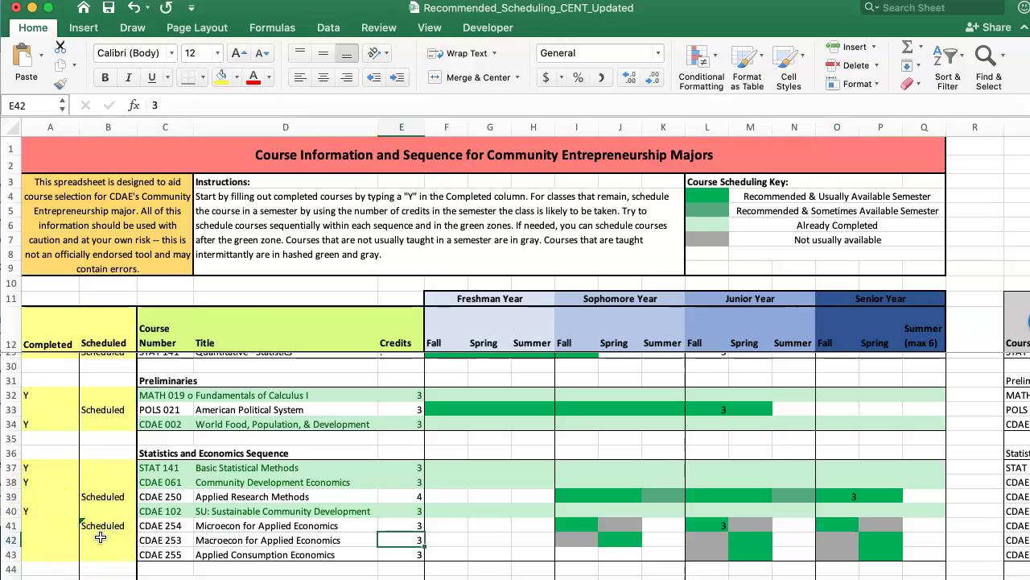
key("Right")
key("Right")
key("Right")
key("Right")
key("Right")
key("Right")
key("Right")
key("Right")
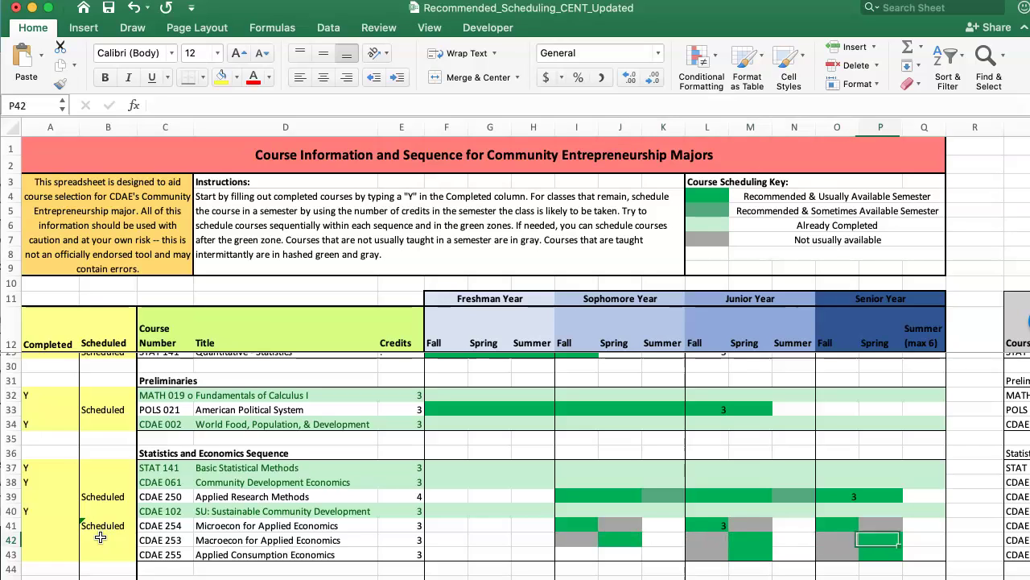
type("3")
key("Return")
type("3")
key("Return")
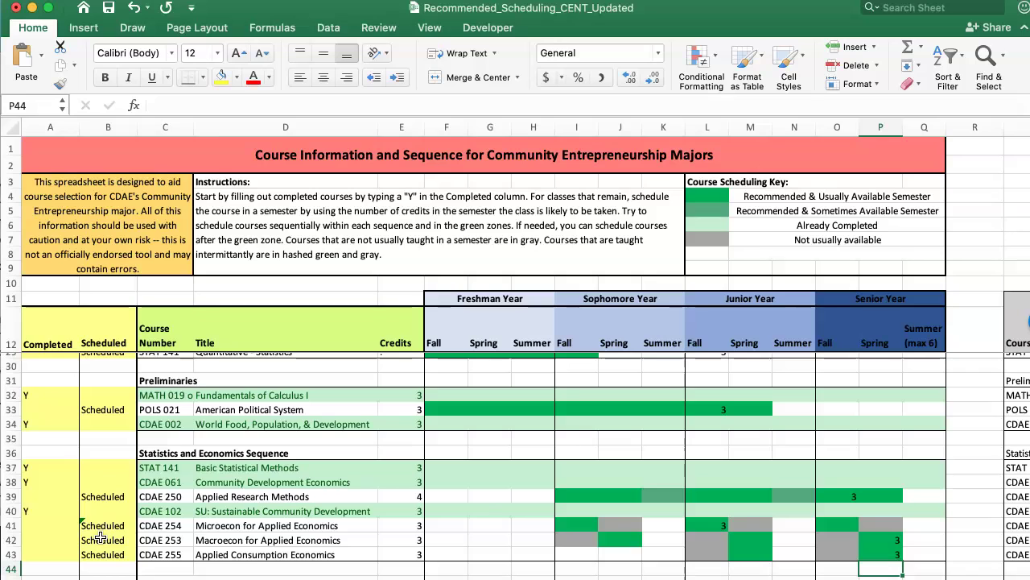
Enter 3 credits for Consumer Law and Policy in Senior Fall
key("Down")
key("Down")
key("Down")
key("Down")
key("Down")
key("Down")
key("Down")
key("Down")
key("Up")
key("Up")
key("Up")
key("Up")
key("Left")
key("Left")
key("Right")
type("3")
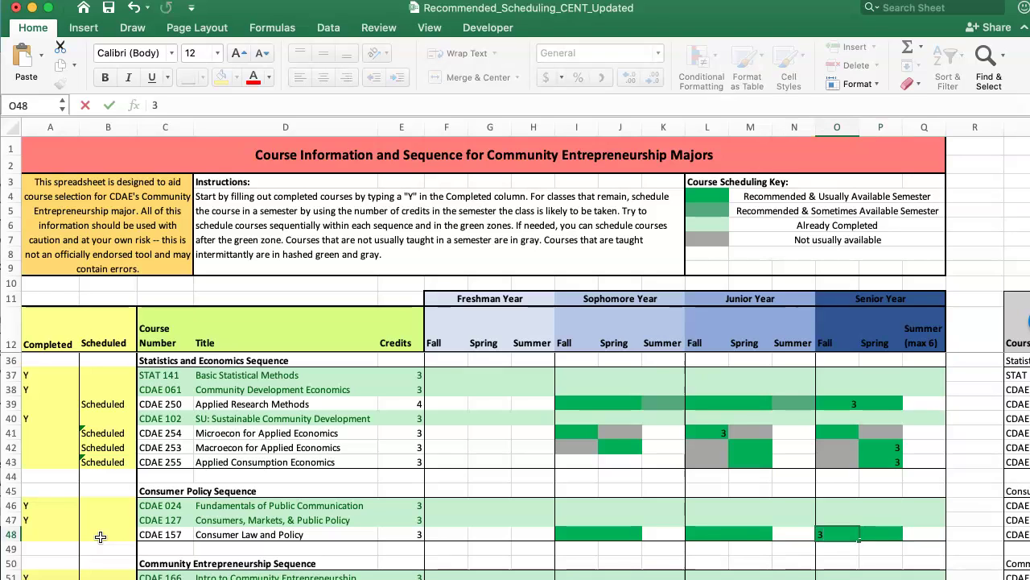
key("Return")
Give Marketing and Decision Making for Comm Entrep 3 Senior Fall credits, Strategic Planning 4 in Senior Spring
key("Down")
key("Down")
key("Down")
key("Down")
key("Down")
key("Down")
key("Down")
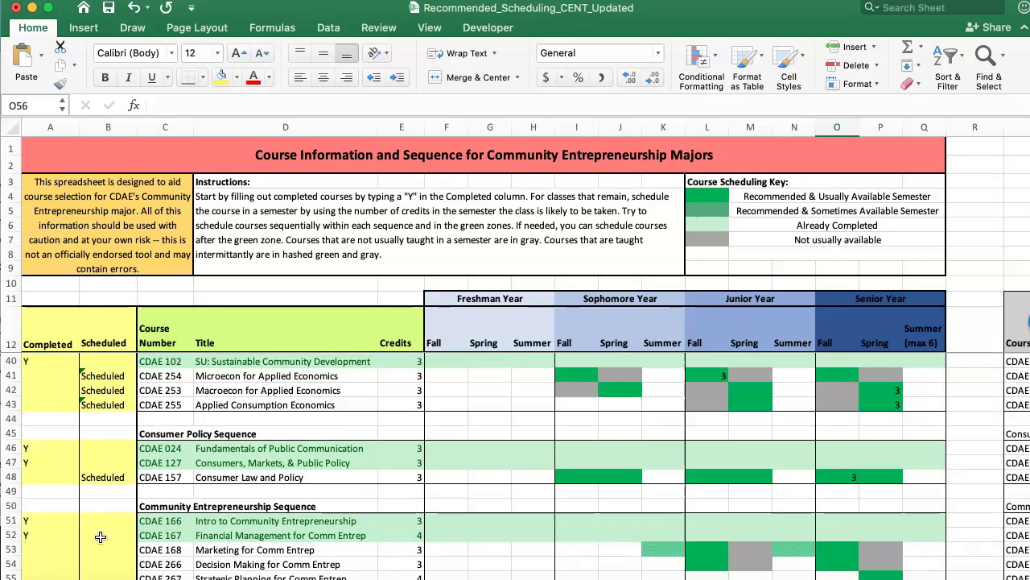
key("Down")
key("Down")
scroll(101, 537, "down", 3)
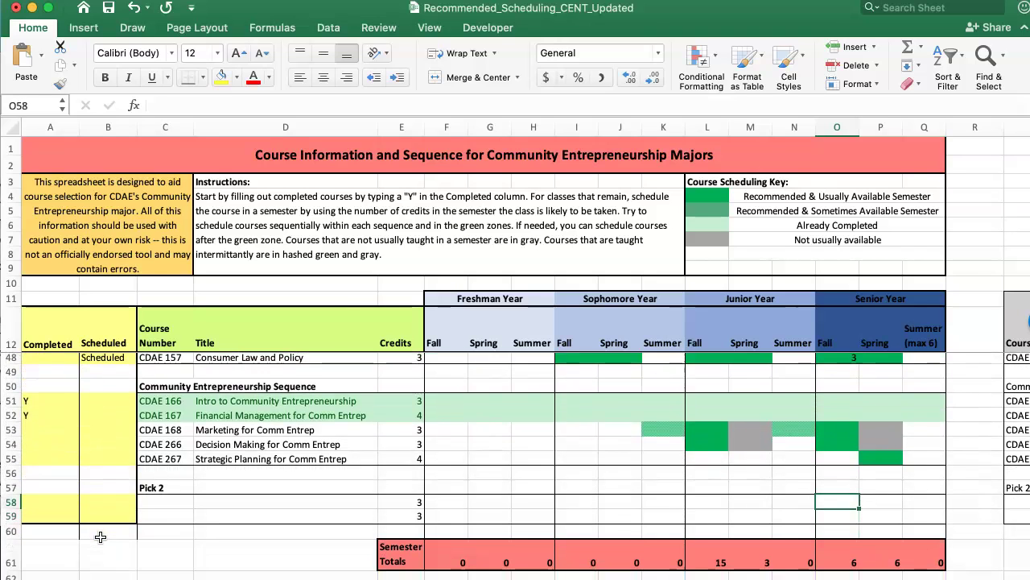
scroll(101, 537, "up", 1)
key("Up")
key("Up")
key("Up")
key("Up")
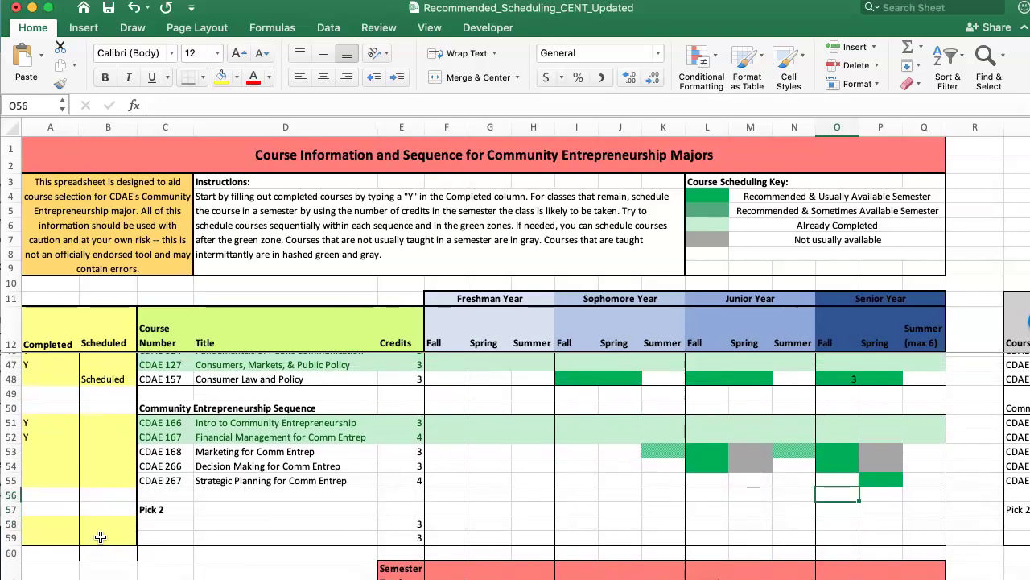
key("Up")
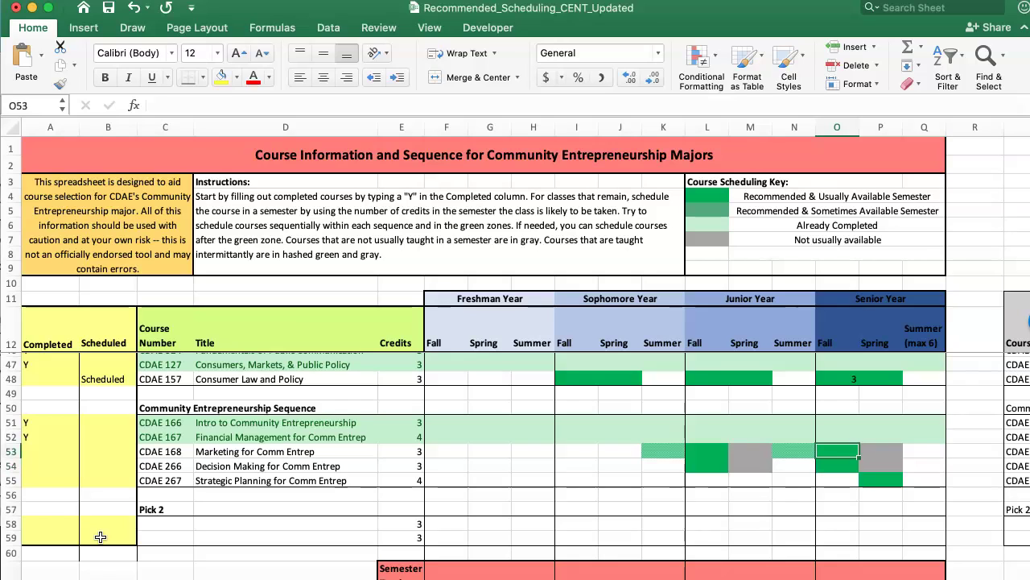
type("3")
key("Return")
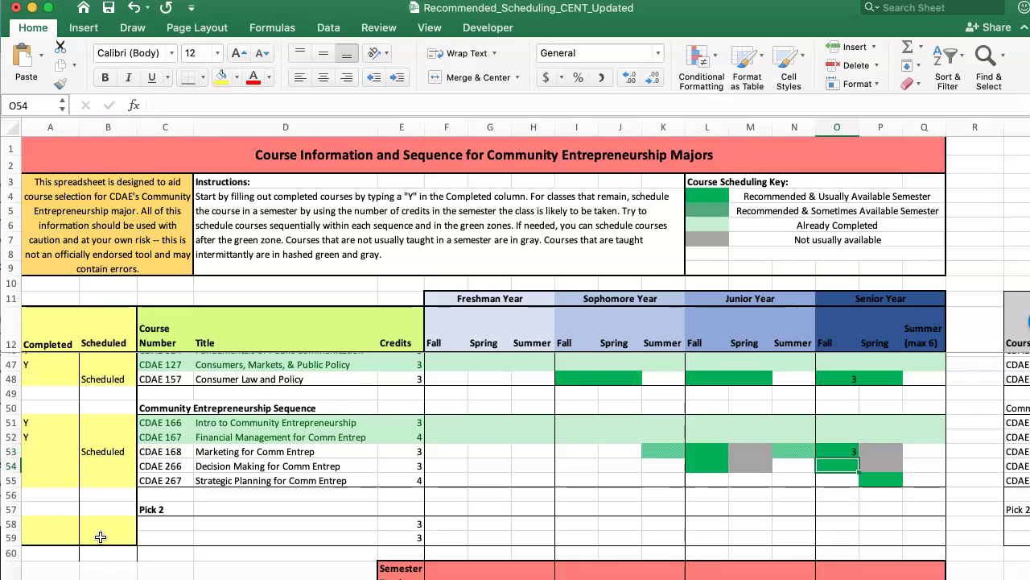
type("3")
key("Return")
key("Right")
type("4")
key("Return")
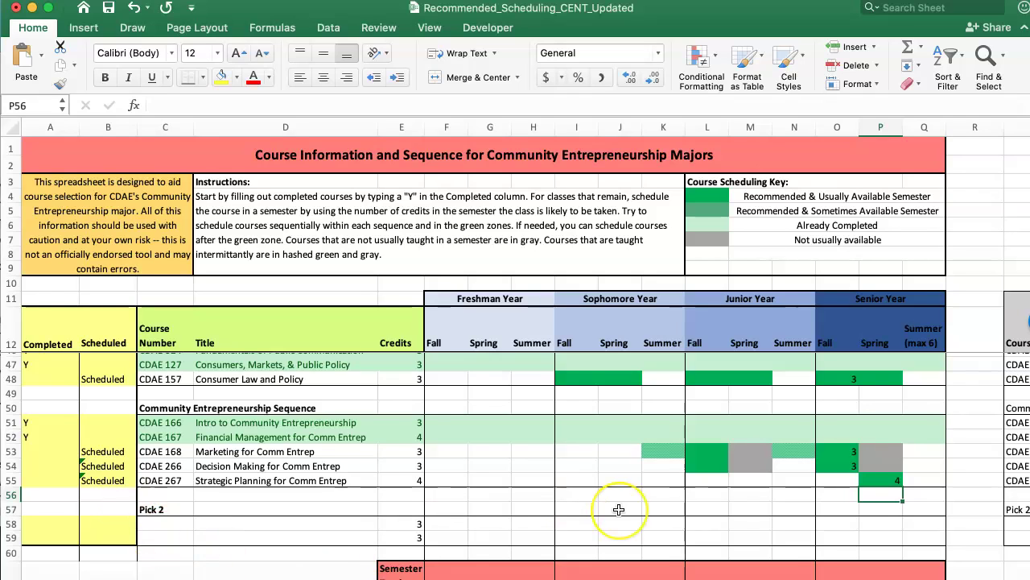
Enter 3 credits for the first Pick 2 elective in Senior Fall (O58) and the second in Senior Spring (P59)
scroll(617, 512, "down", 3)
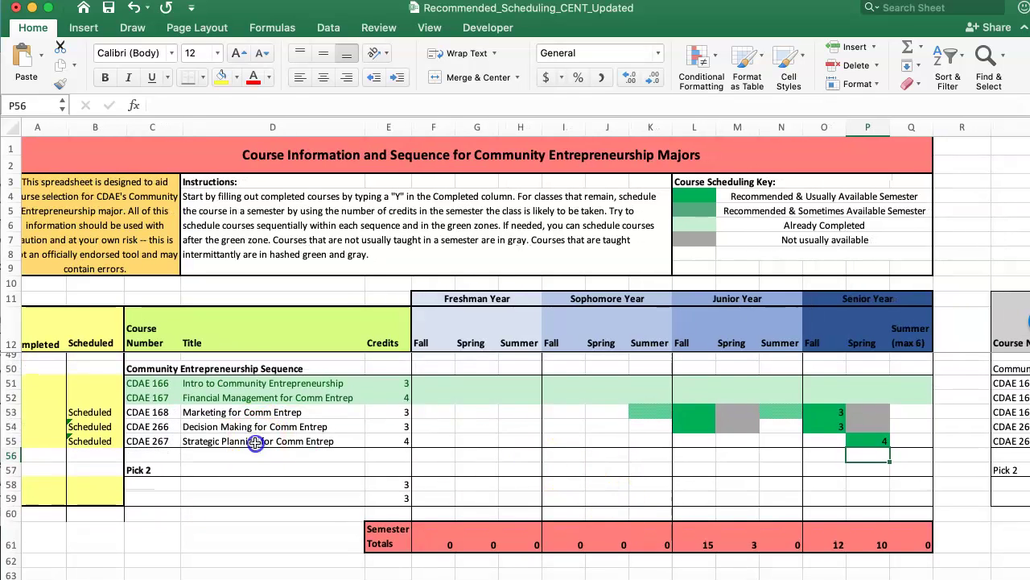
left_click(254, 439)
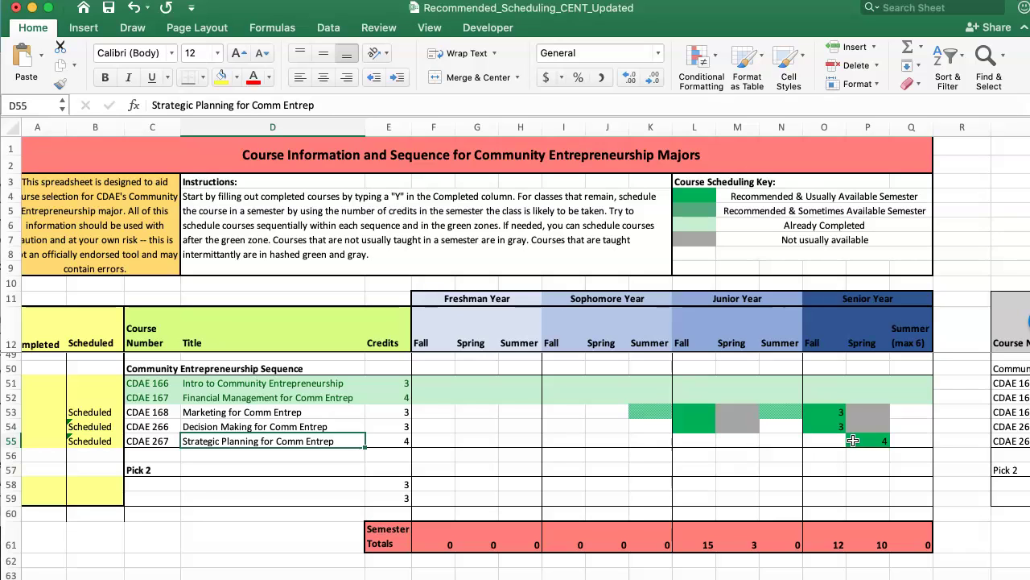
left_click(829, 484)
type("3")
key("Return")
key("Right")
type("3")
key("Return")
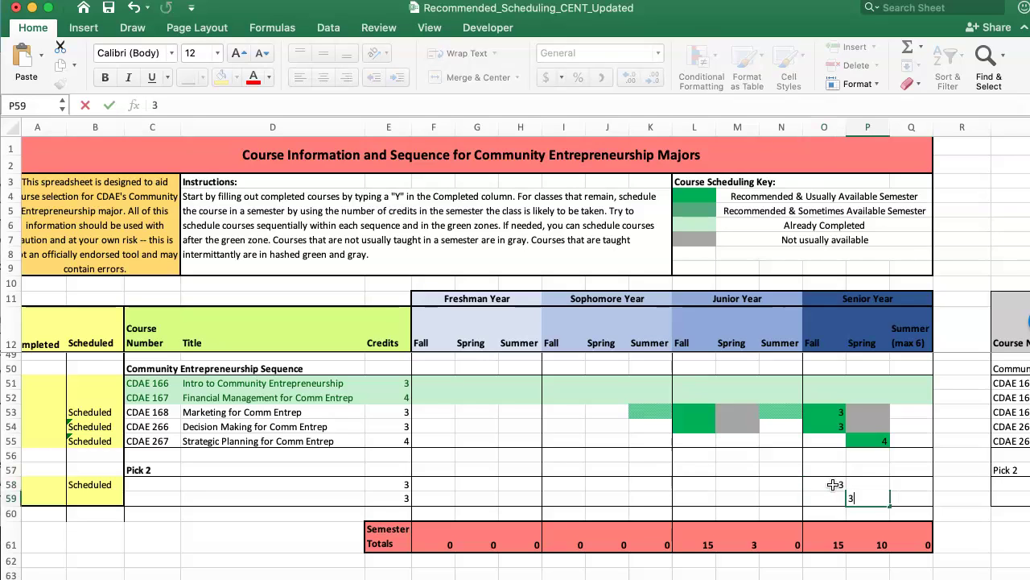
key("Up")
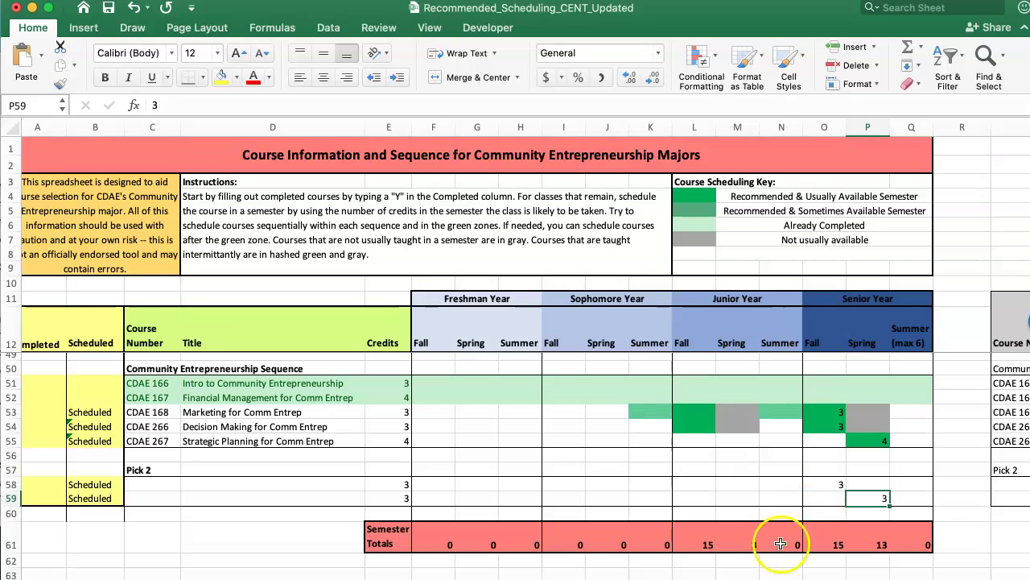
left_click(749, 546)
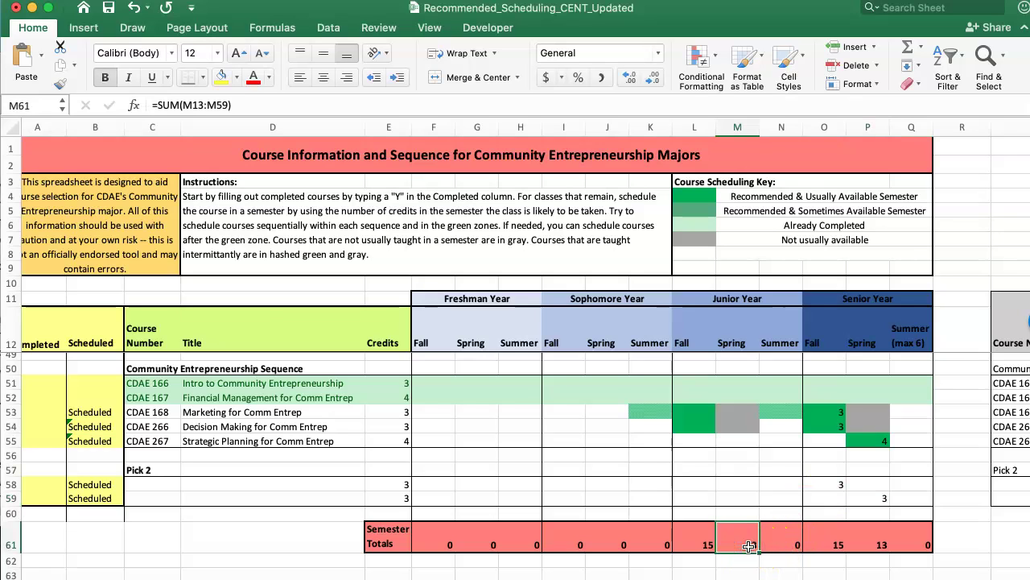
key("Right")
key("Right")
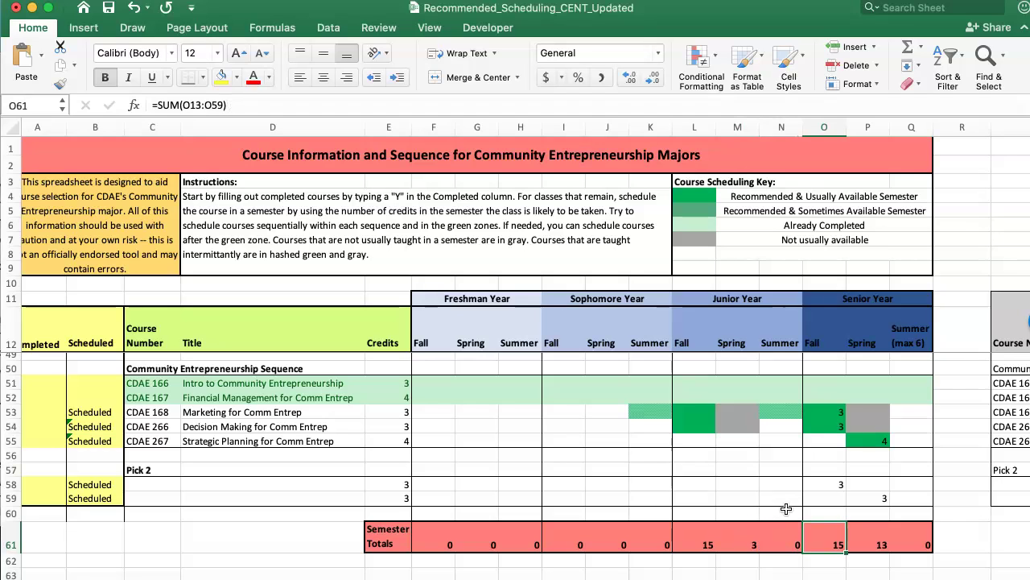
key("Left")
key("Left")
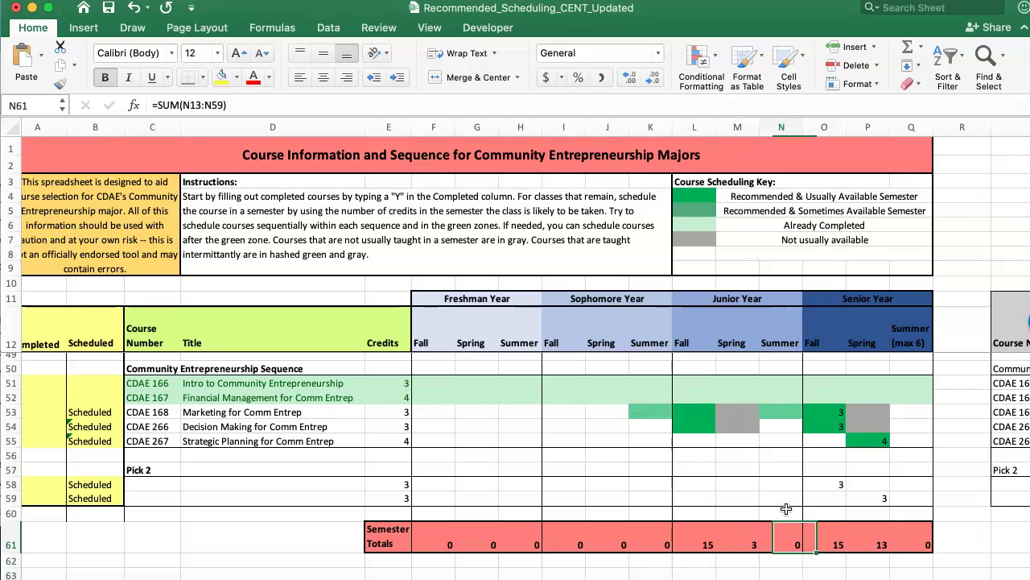
left_click(734, 545)
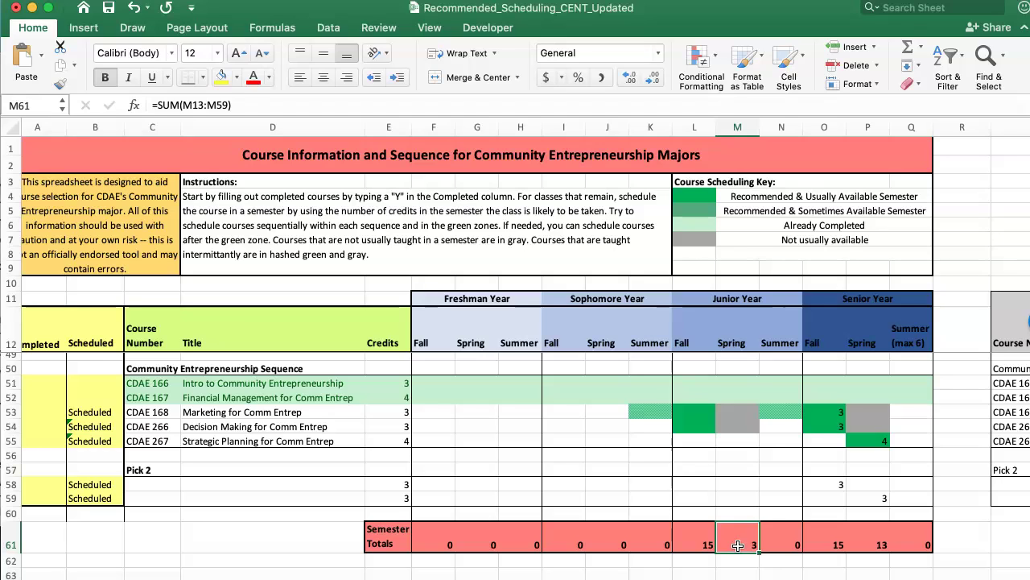
key("Up")
key("Up")
key("Up")
key("Up")
key("Up")
key("Up")
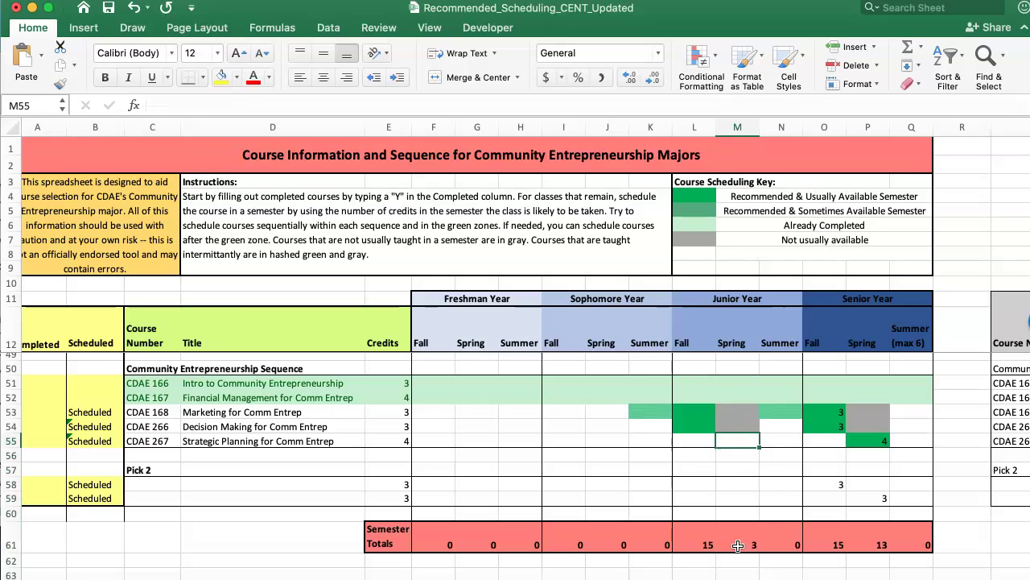
scroll(738, 546, "left", 1)
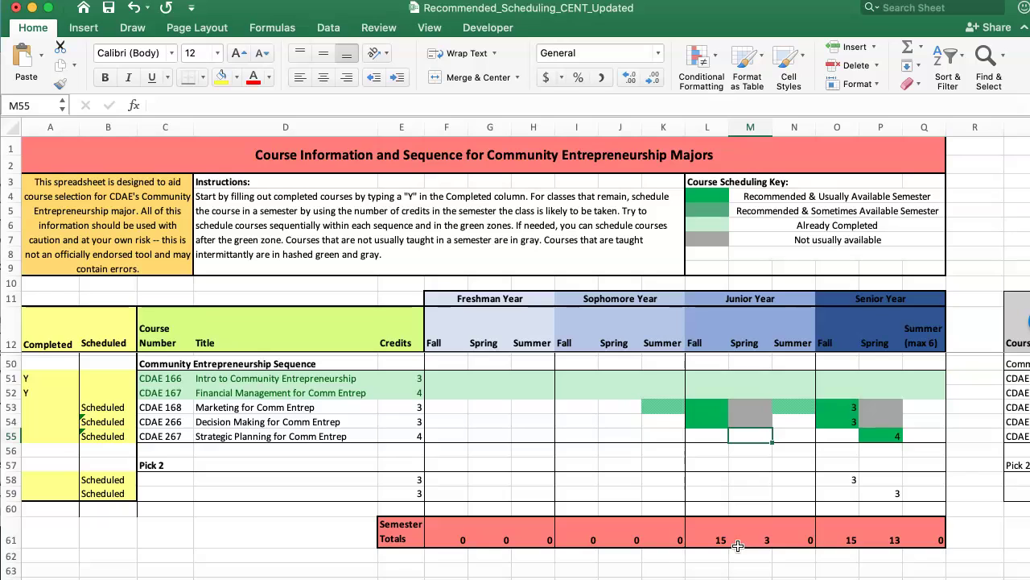
scroll(739, 545, "up", 5)
key("Up")
key("Up")
key("Up")
key("Up")
key("Up")
key("Up")
key("Up")
key("Up")
key("Up")
key("Up")
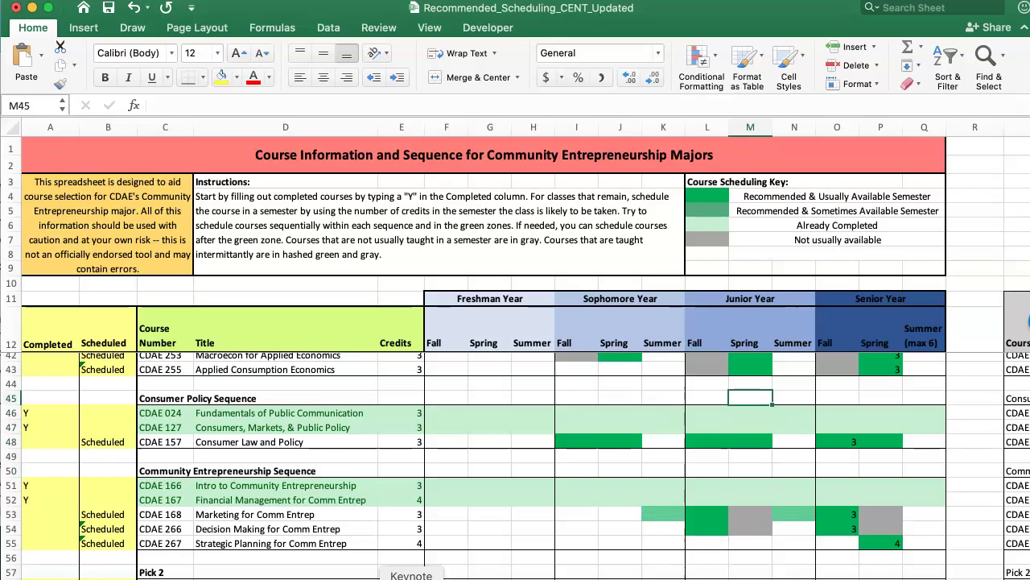
scroll(419, 531, "up", 3)
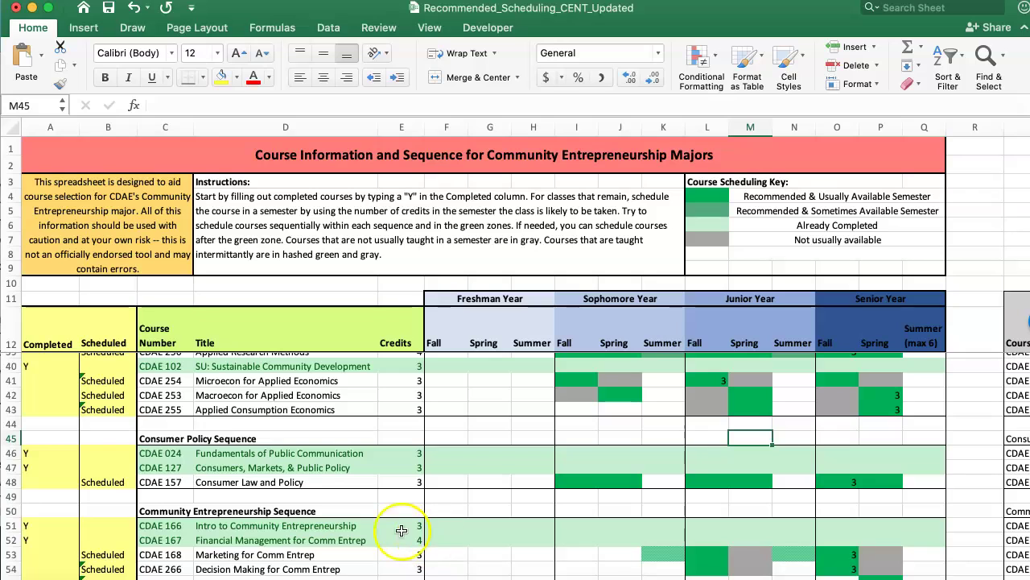
scroll(107, 430, "up", 2)
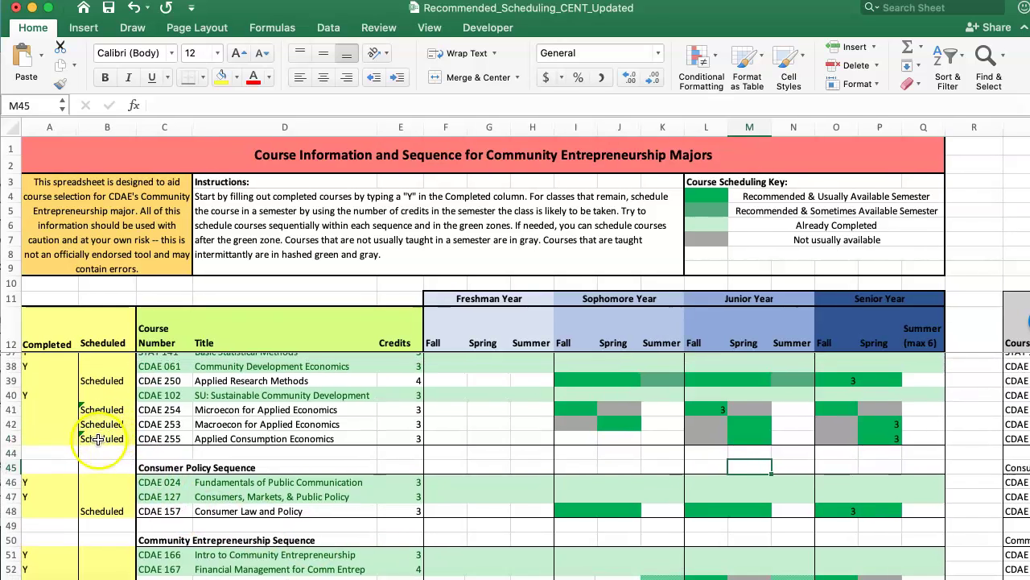
scroll(97, 439, "up", 1)
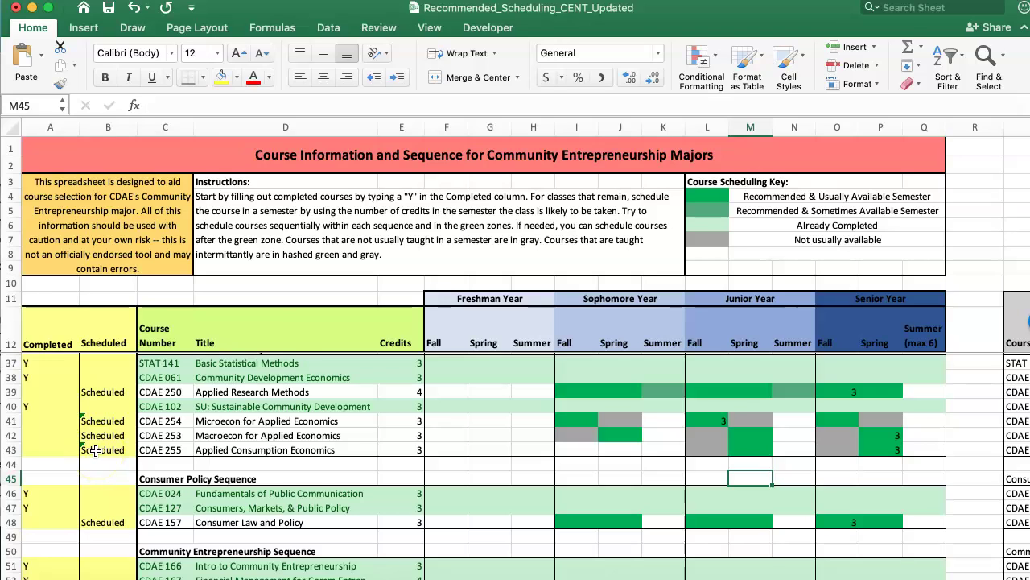
scroll(95, 451, "up", 5)
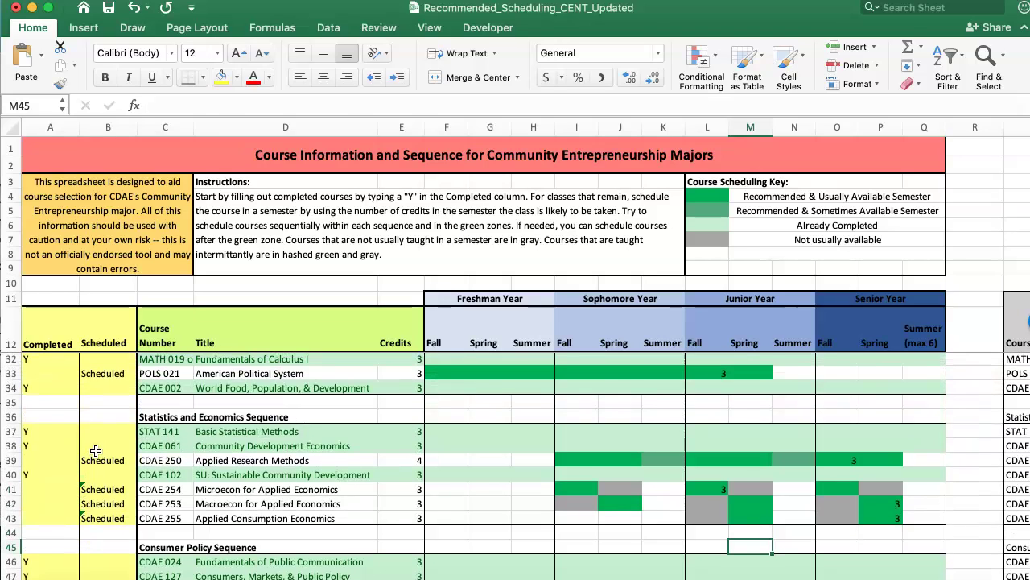
Mark the writing and sustainability requirements Completed with Y in A13 and A14
left_click(95, 451)
key("Up")
key("Up")
key("Up")
key("Up")
key("Up")
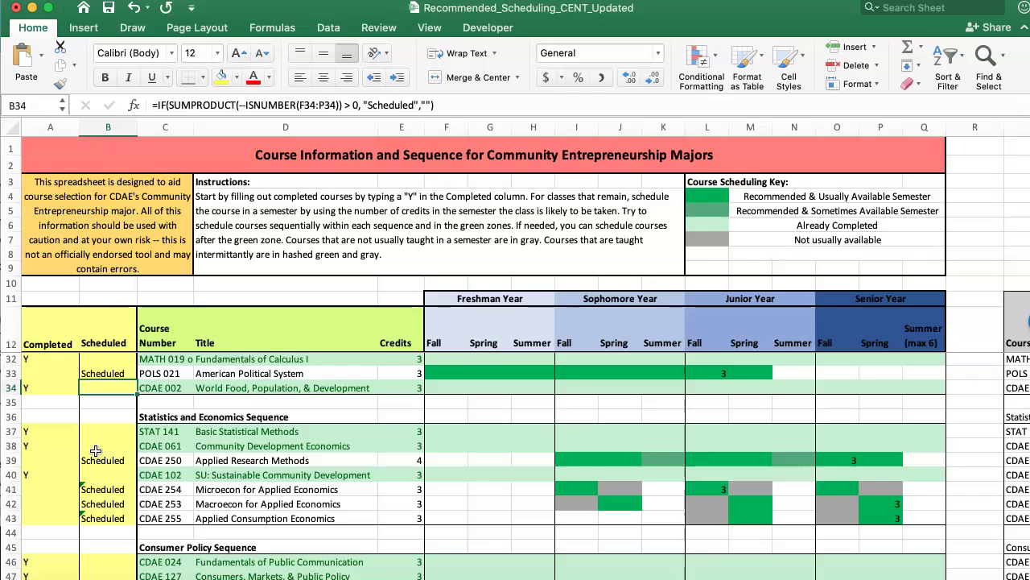
key("Up")
key("Up")
key("Up")
key("Up")
key("Up")
key("Up")
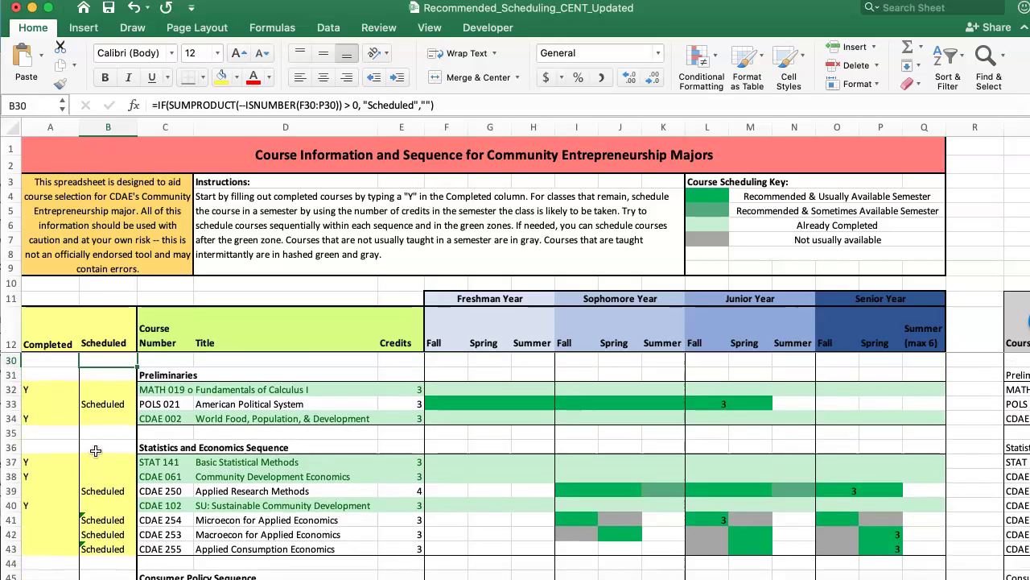
key("Up")
key("Up")
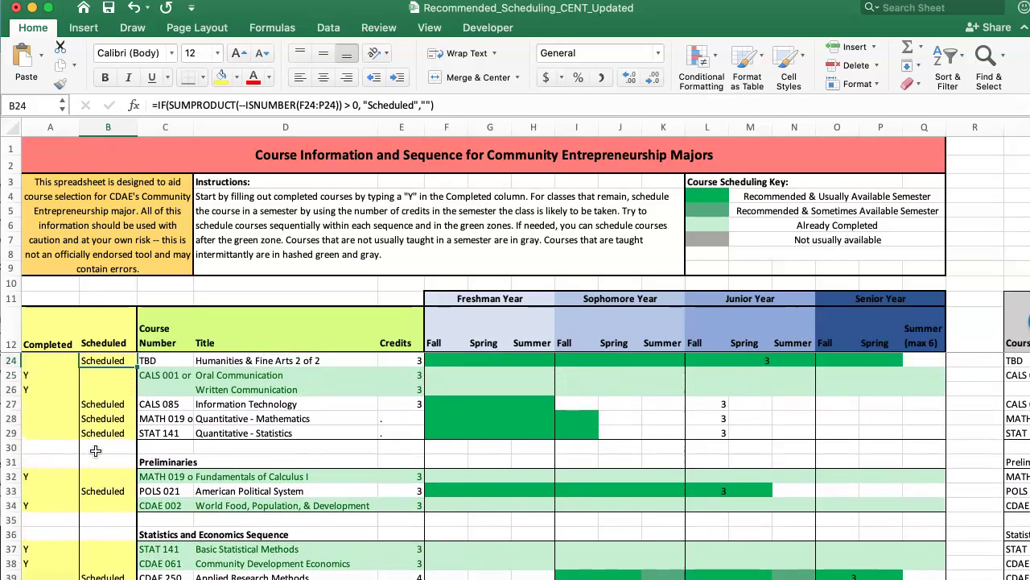
key("Left")
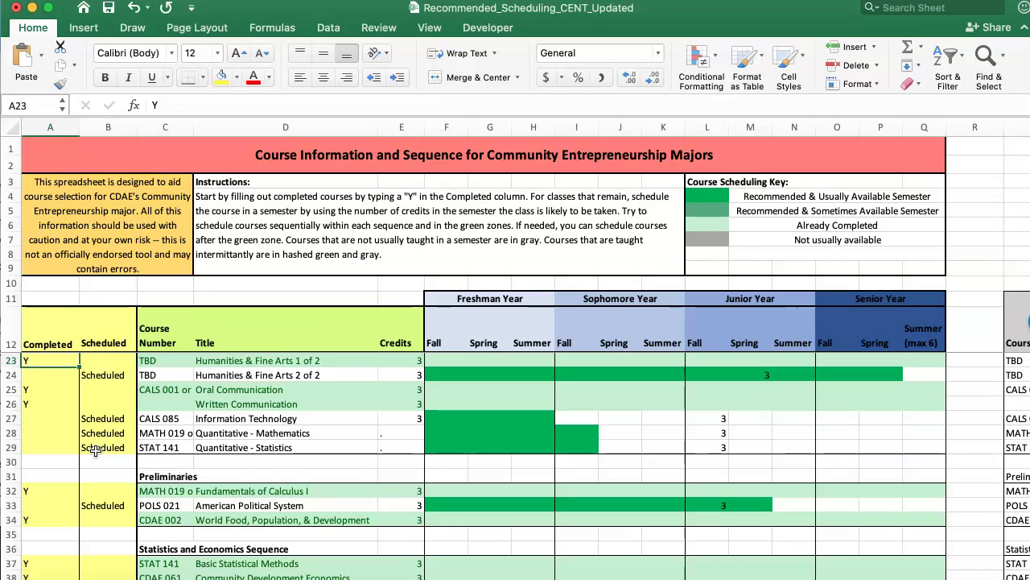
key("Up")
key("Up")
key("Up")
key("Up")
key("Up")
key("Up")
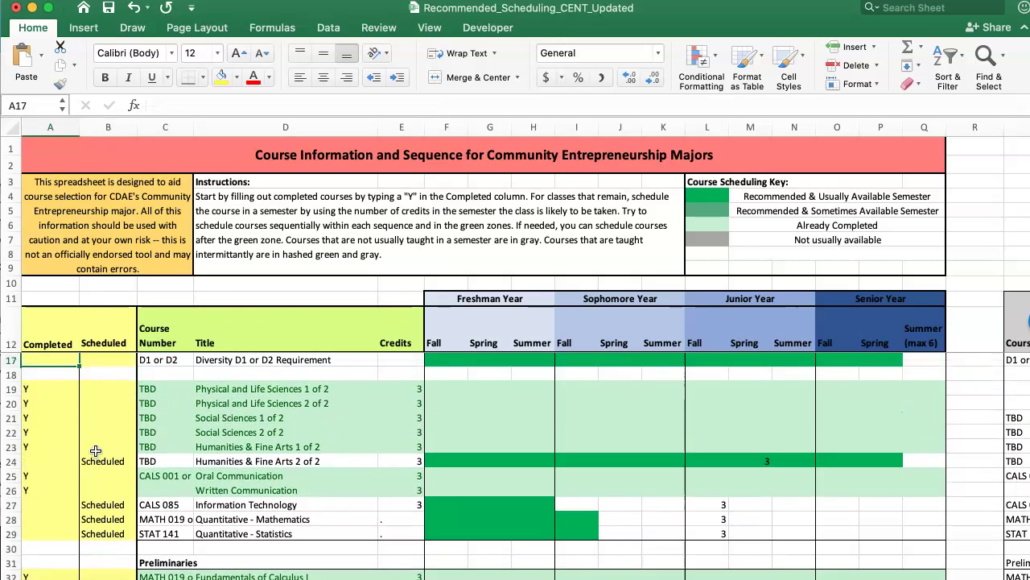
key("Up")
key("Up")
key("Up")
key("Up")
key("Up")
key("Down")
key("Right")
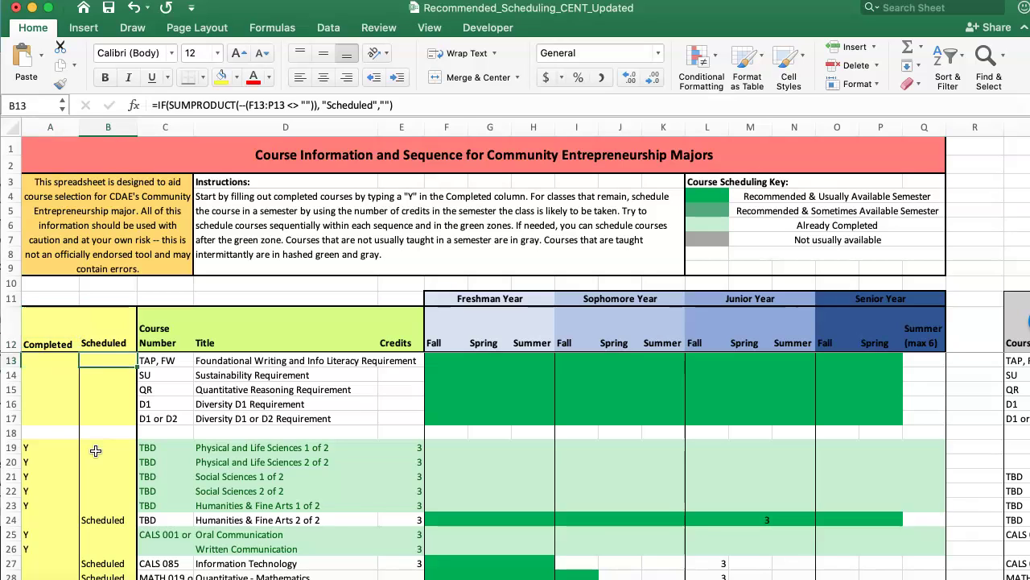
key("Left")
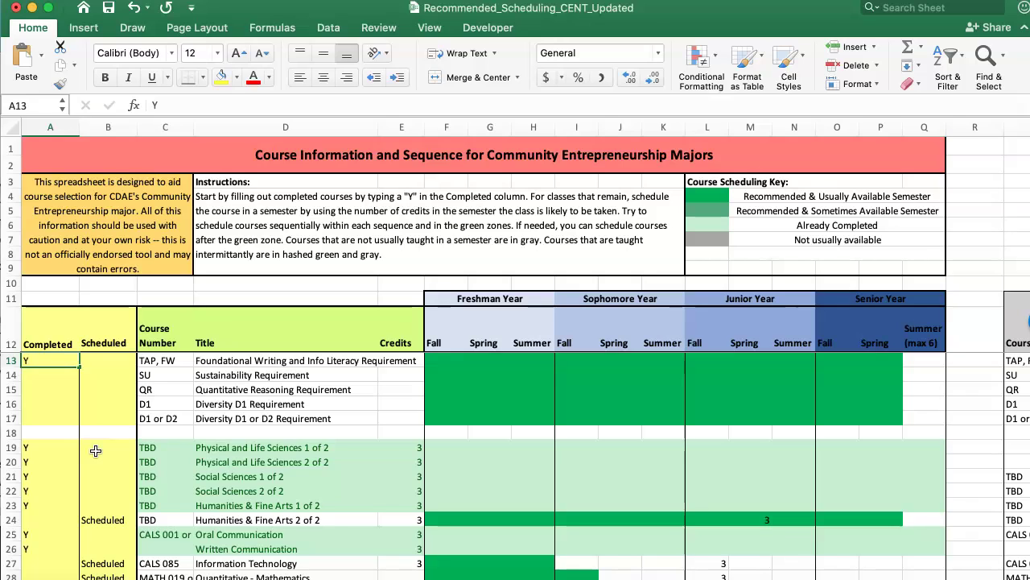
type("Y")
key("Return")
type("Y")
key("Up")
type("Y")
key("Return")
Enter Y under Scheduled for QR, D1, and D1 or D2 (B15–B17)
key("Down")
key("Right")
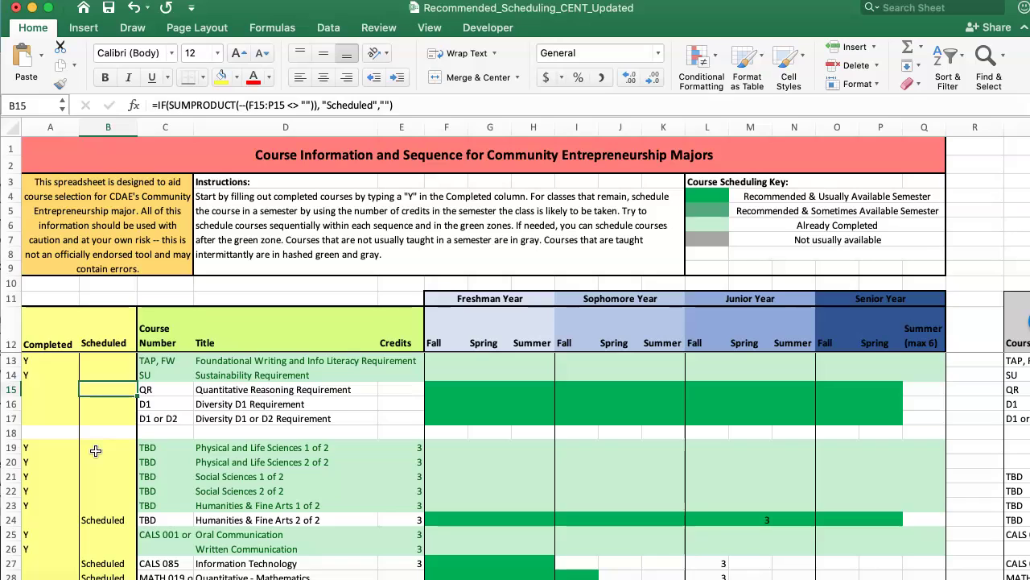
type("Y")
key("Return")
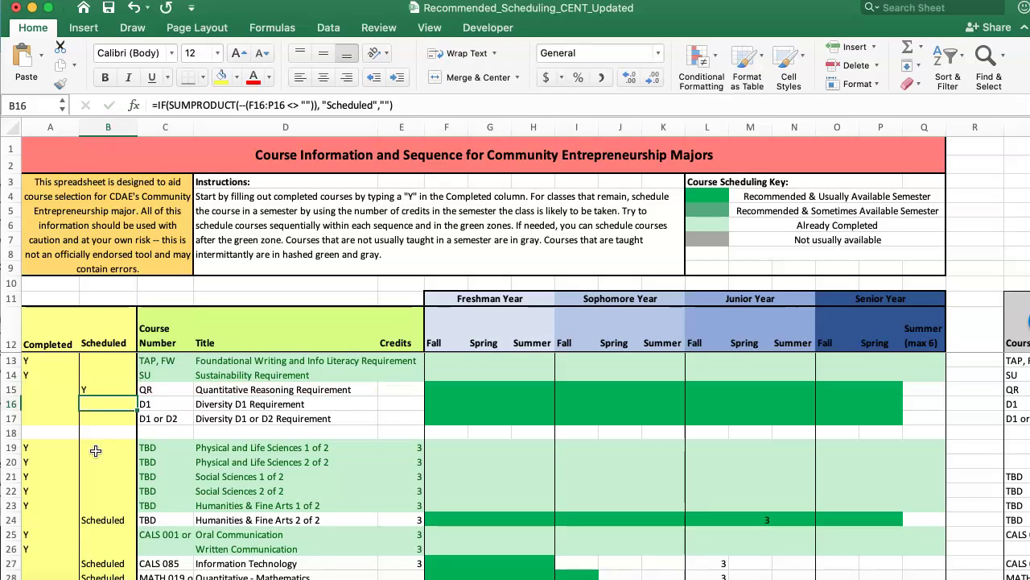
type("Y")
key("Return")
type("Y")
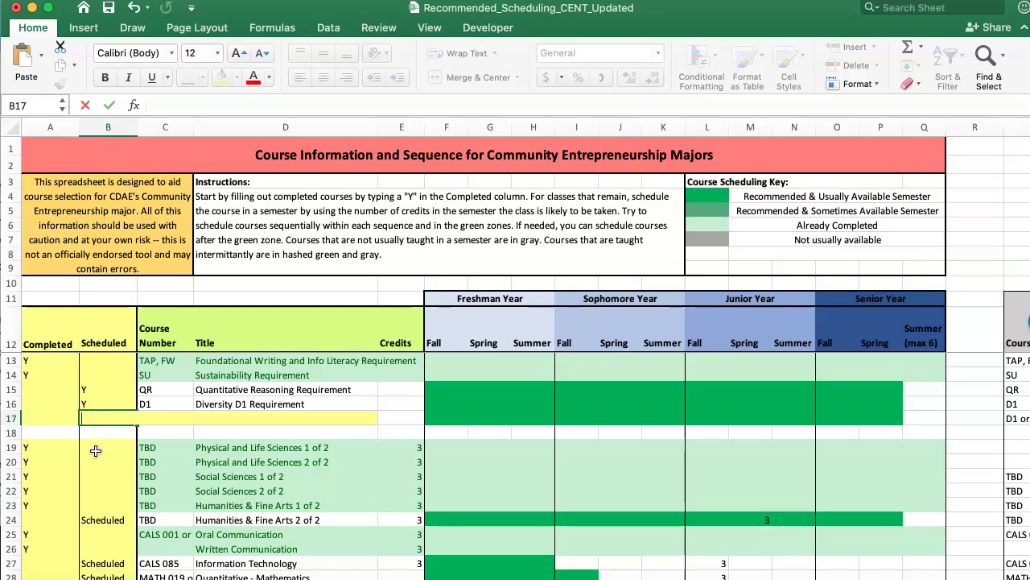
key("Return")
scroll(242, 451, "down", 5)
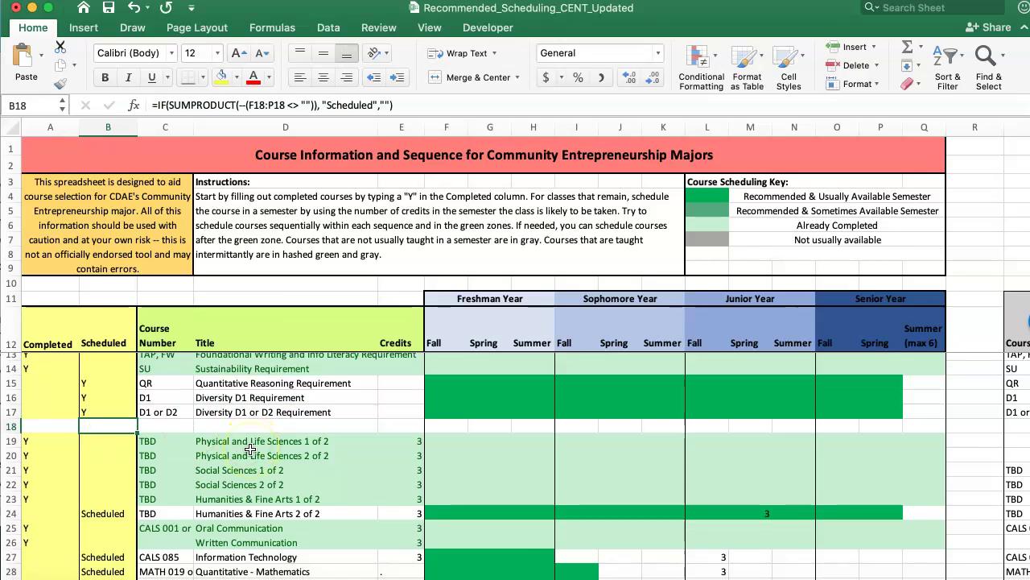
scroll(250, 449, "down", 3)
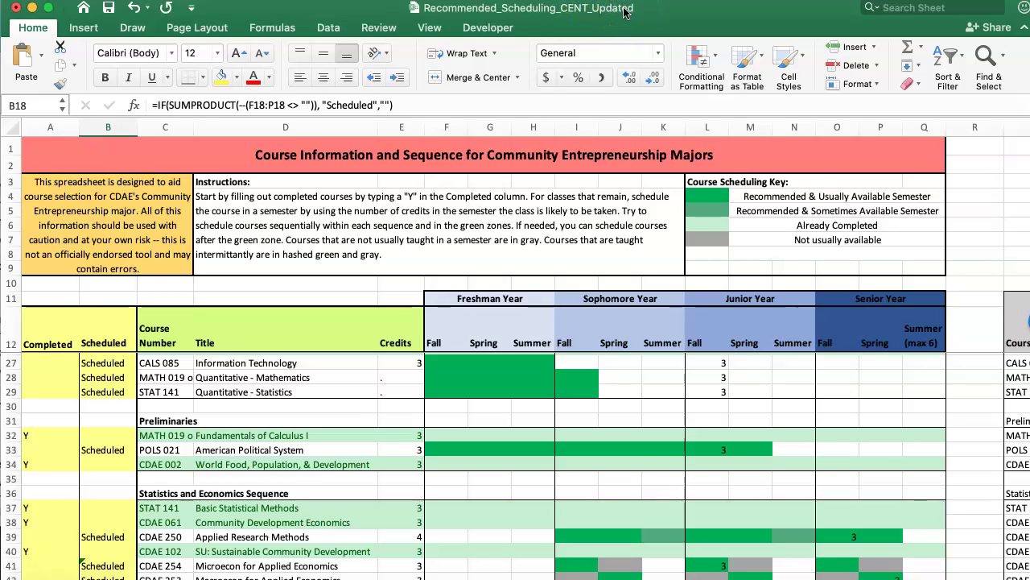
Save a copy of the workbook with 'Updated' in the file name replaced by the student's name
left_click(36, 0)
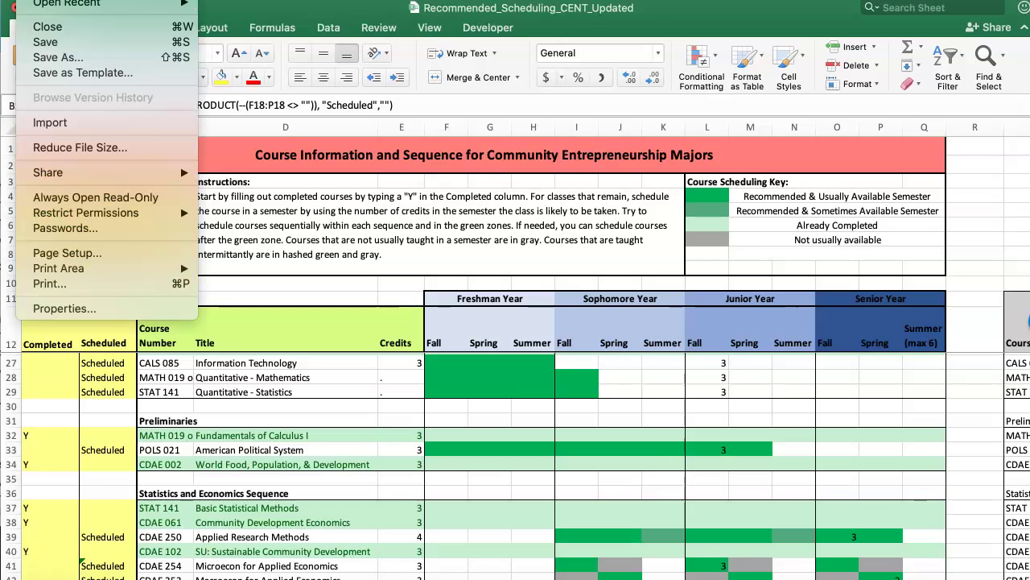
left_click(244, 170)
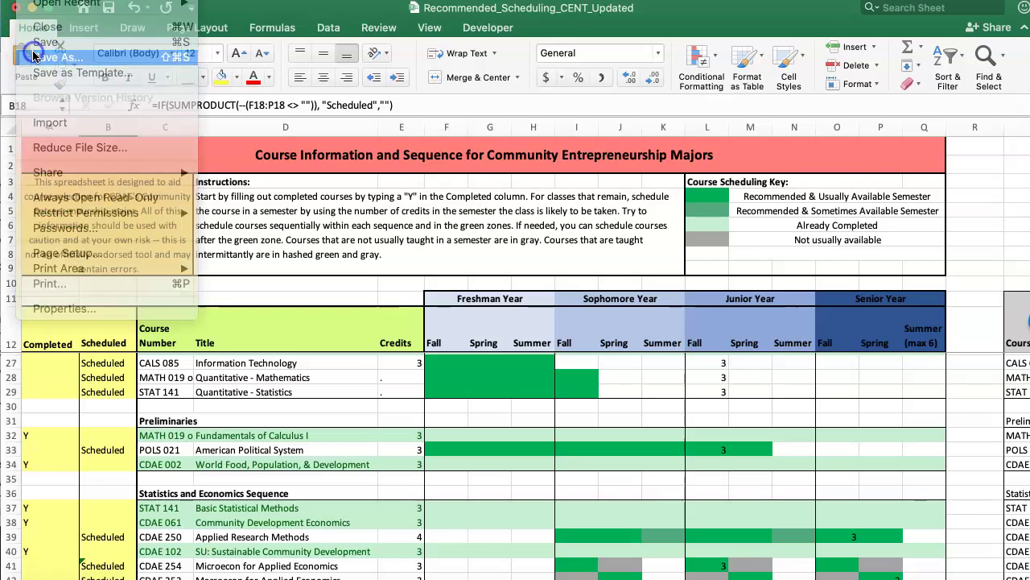
key("Right")
key("BackSpace")
key("BackSpace")
key("BackSpace")
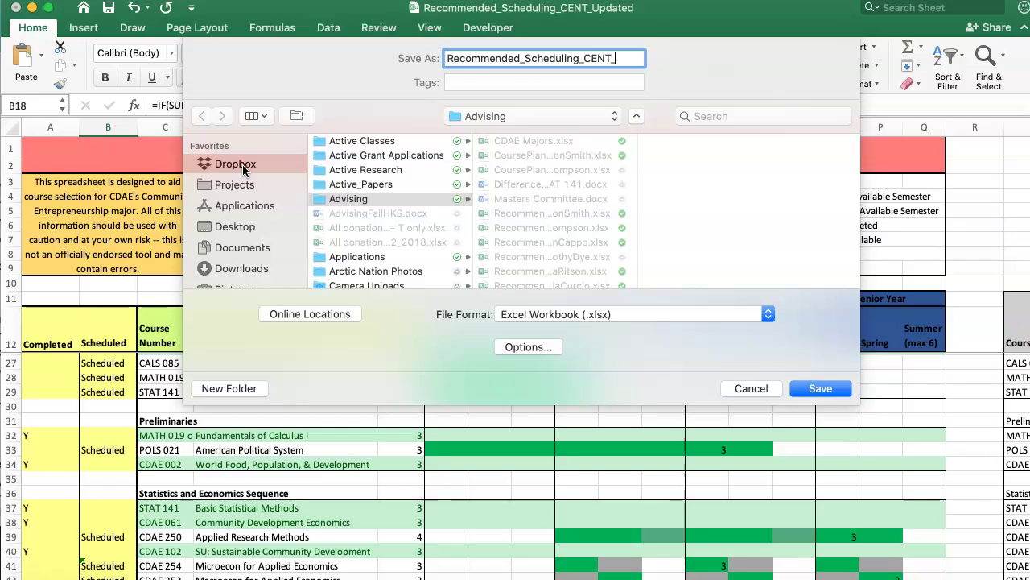
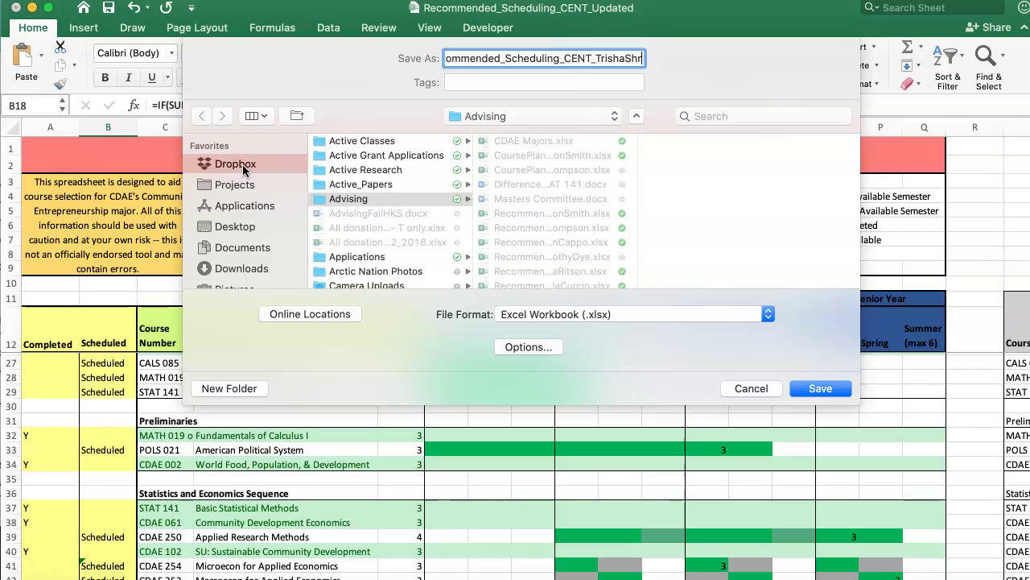
key("Return")
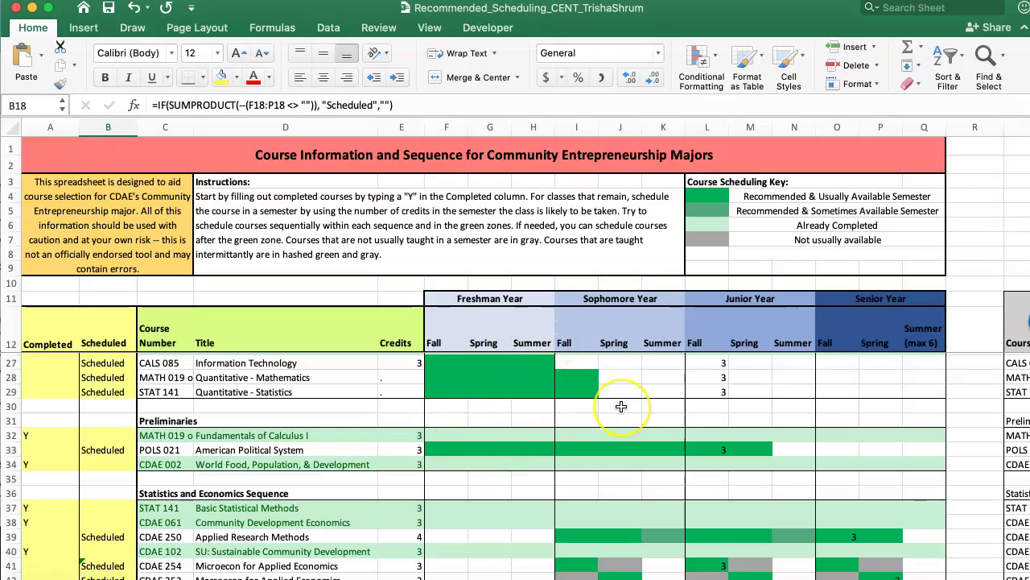
Scroll down to the Semester Totals and back up the sheet
scroll(618, 407, "down", 1)
scroll(621, 406, "down", 1)
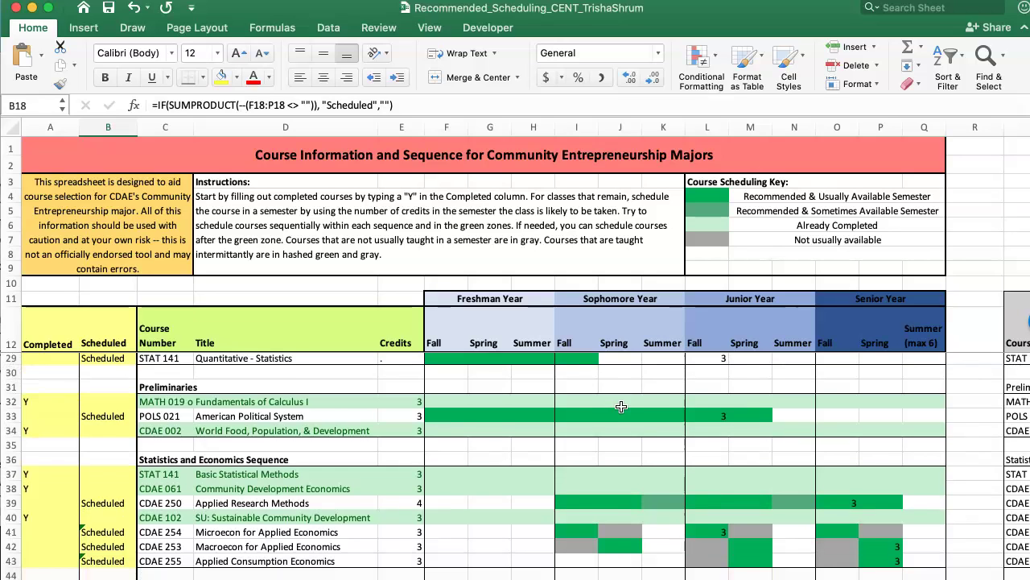
scroll(621, 406, "down", 5)
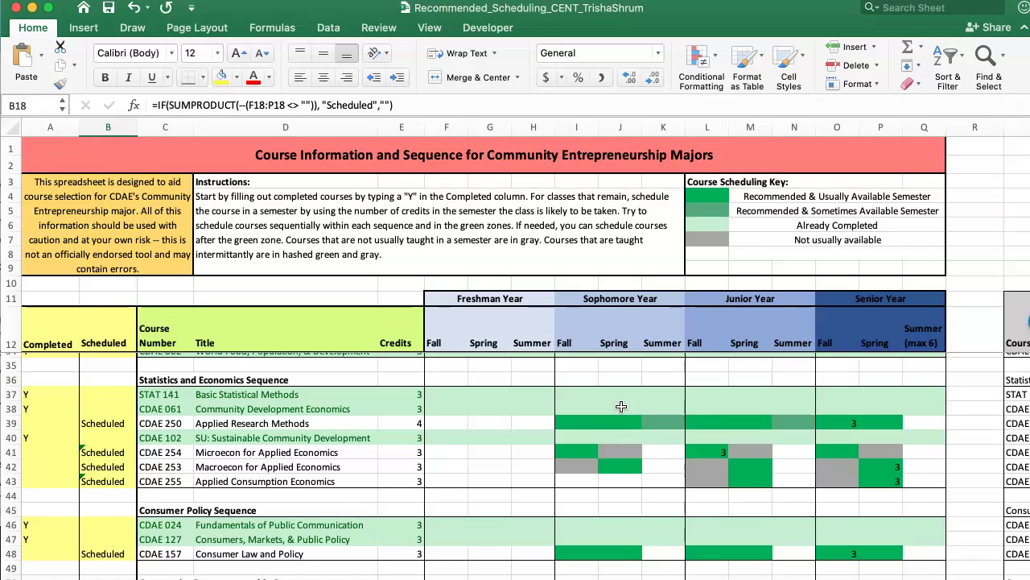
scroll(621, 407, "down", 15)
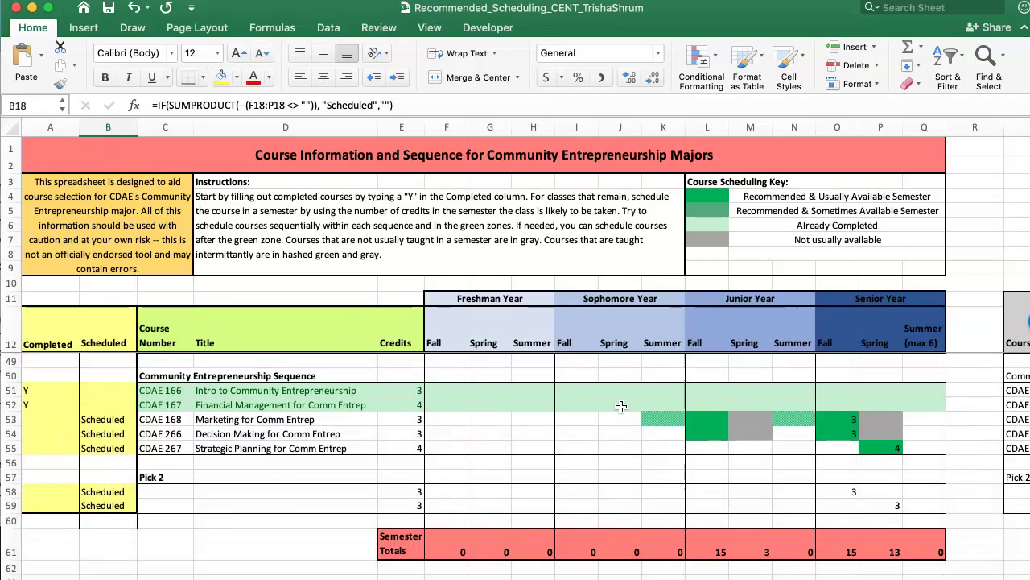
scroll(621, 407, "down", 1)
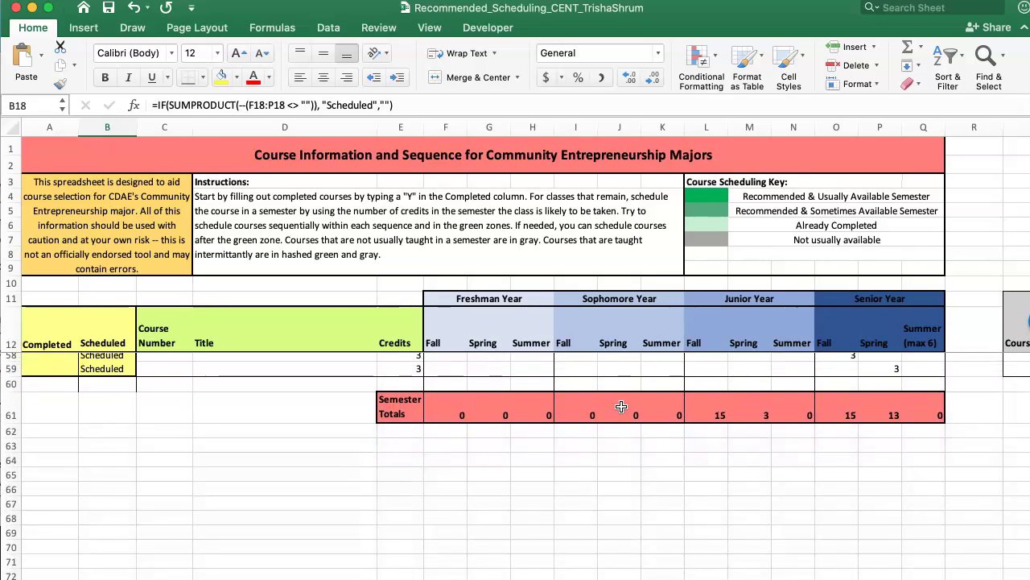
scroll(620, 407, "up", 3)
left_click(603, 404)
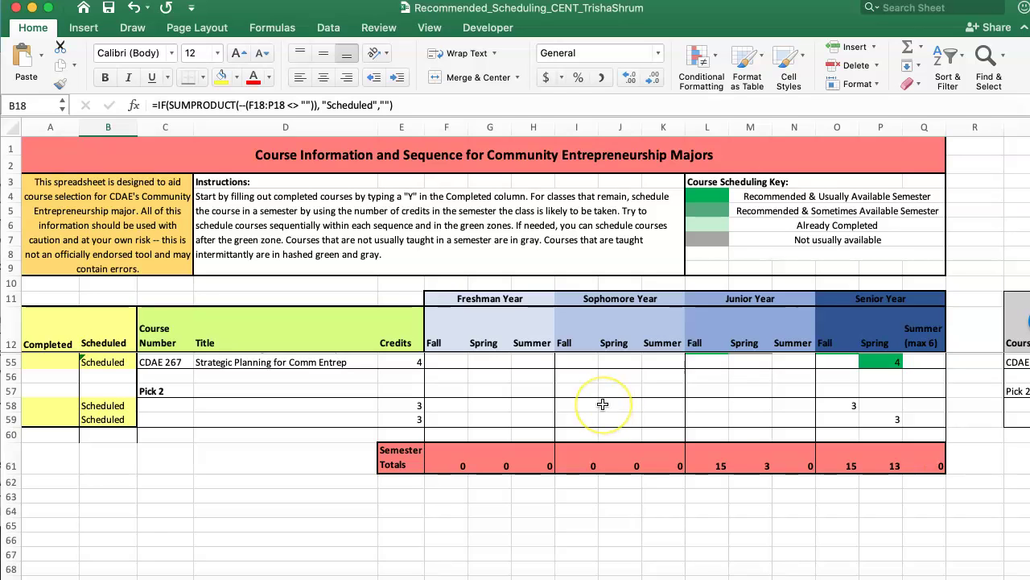
scroll(603, 404, "up", 15)
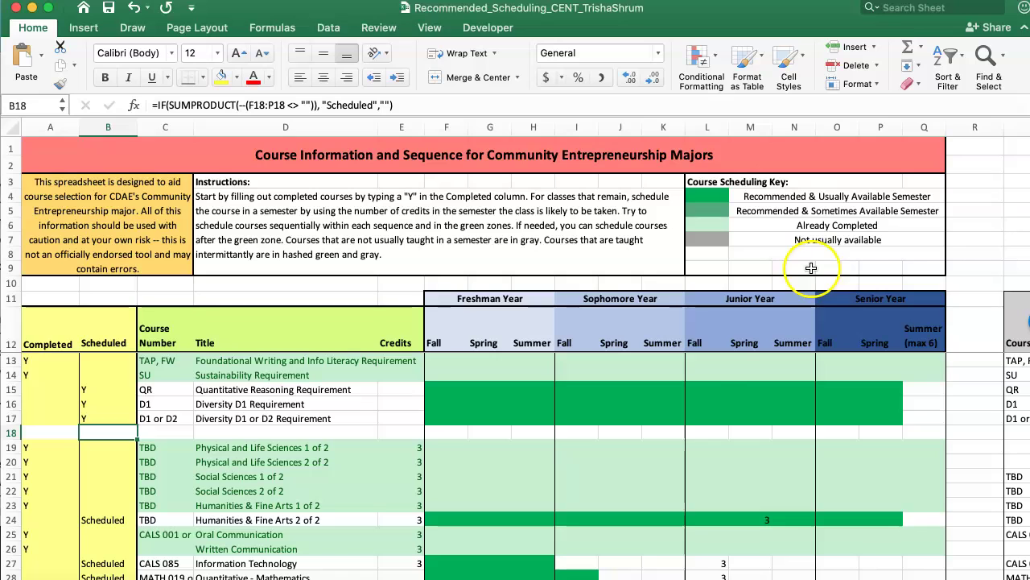
Check the Junior Fall credits down column L toward Semester Totals, then switch to Chrome
left_click(716, 390)
scroll(715, 390, "down", 5)
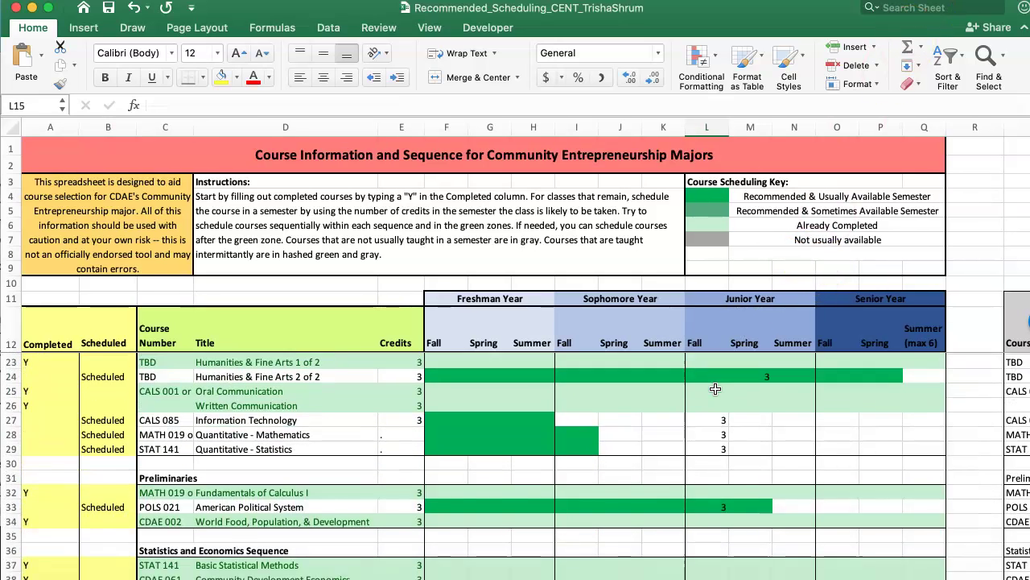
scroll(716, 389, "down", 3)
left_click(716, 361)
key("Down")
key("Down")
key("Down")
key("Down")
key("Down")
key("Down")
key("Down")
key("Down")
key("Down")
key("Down")
key("Down")
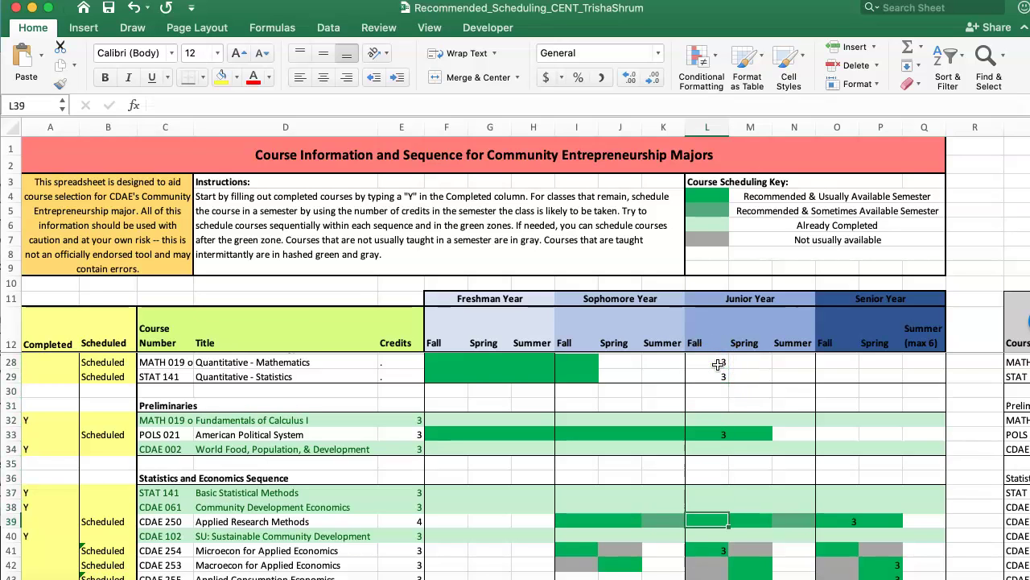
key("Down")
key("Down")
key("Down")
key("Down")
key("Down")
key("Down")
key("Down")
key("Down")
key("Down")
key("Down")
key("Down")
key("Down")
key("Down")
key("Down")
key("Down")
key("Down")
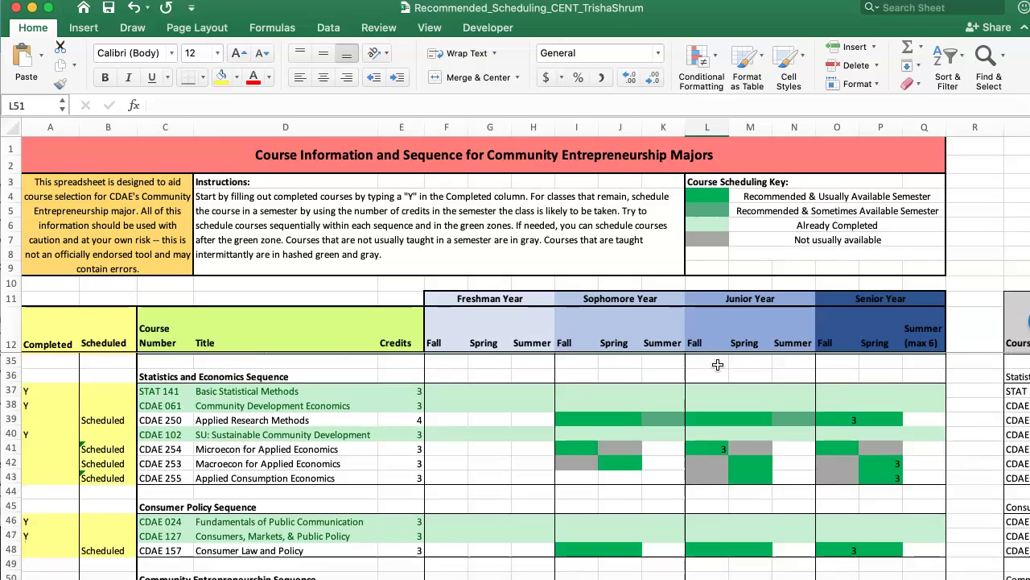
key("Down")
key("Down")
key("Down")
key("Down")
key("Down")
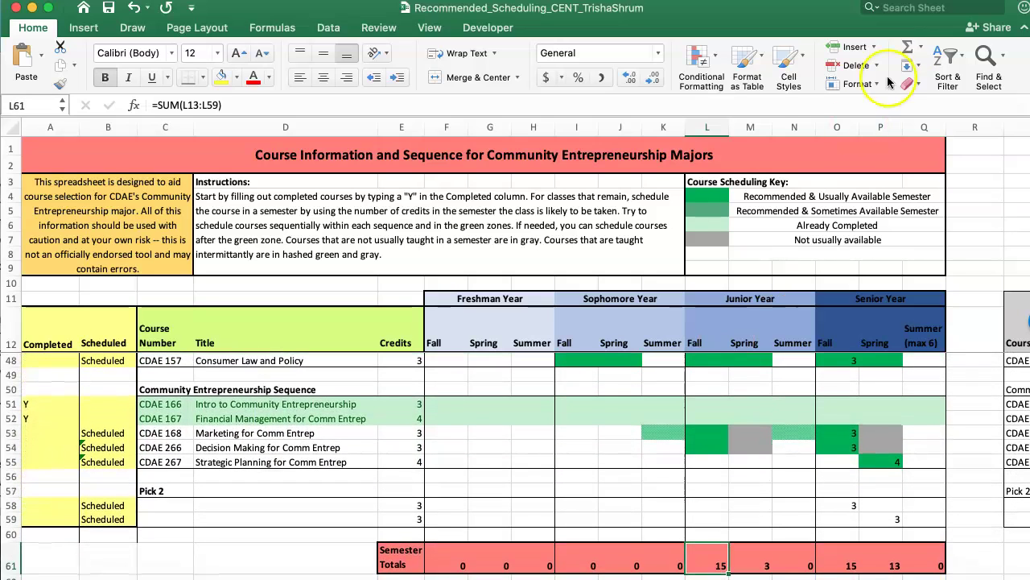
key("super+Tab")
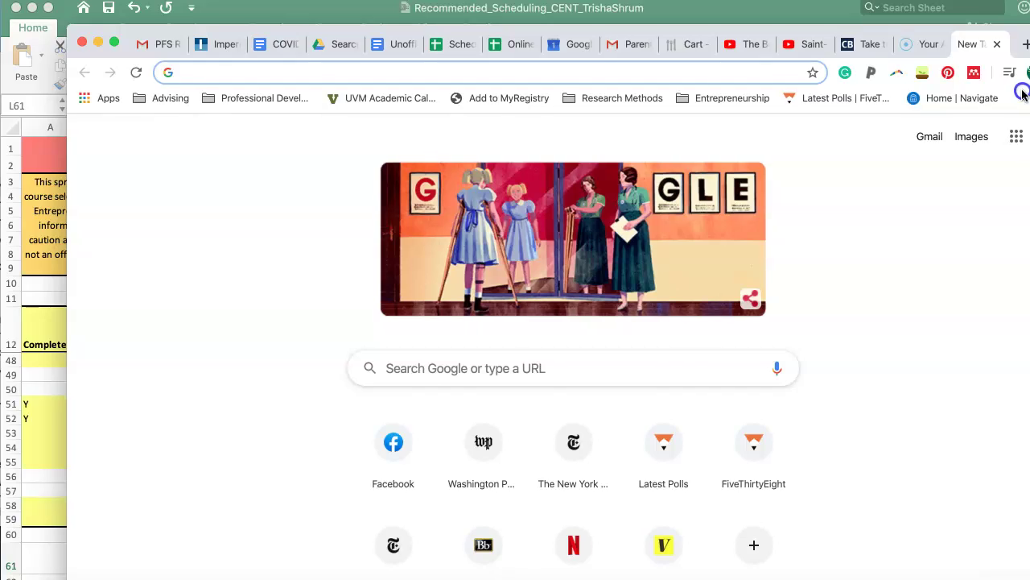
Open the Coursicle | UVM bookmark from the Advising bookmarks folder
left_click(971, 103)
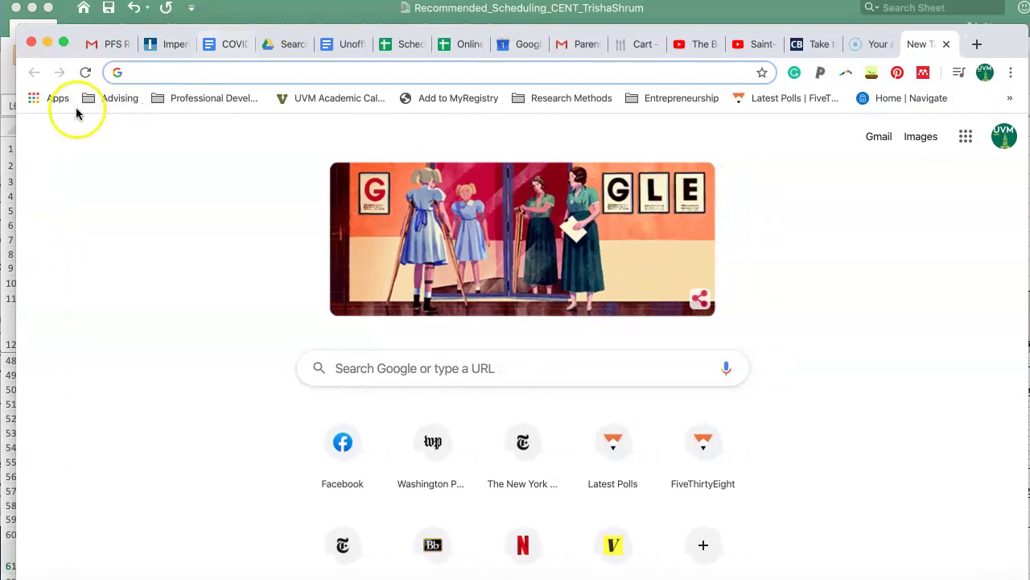
left_click(108, 100)
left_click(145, 218)
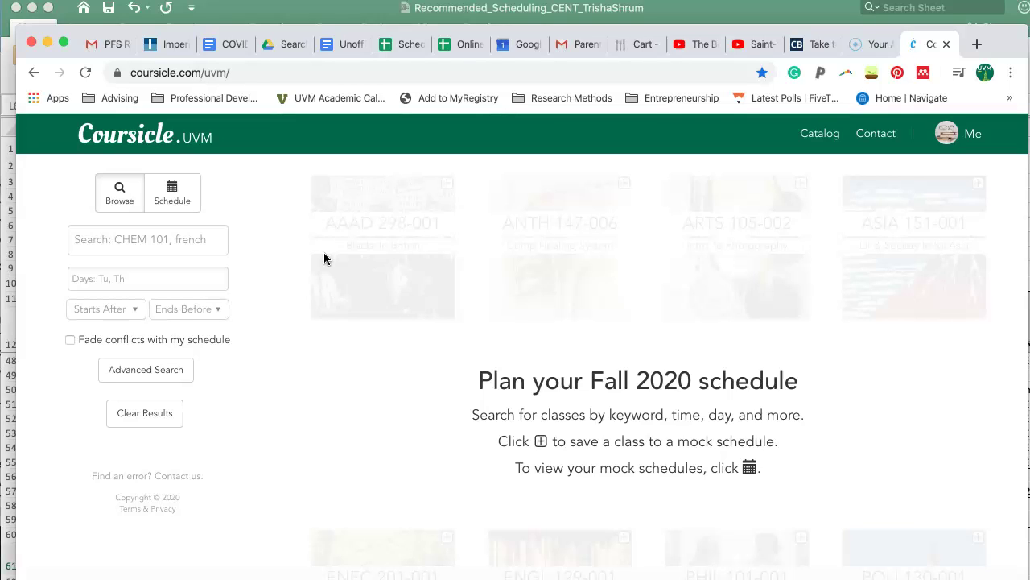
Search Coursicle for CDAE 166 and view section 166-A's meeting times
left_click(168, 239)
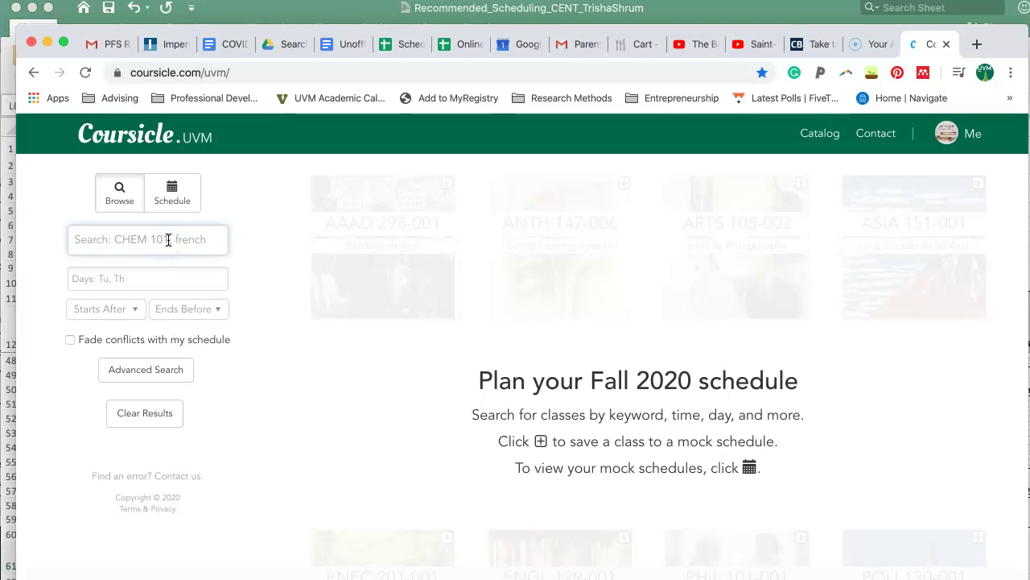
type("CDAE")
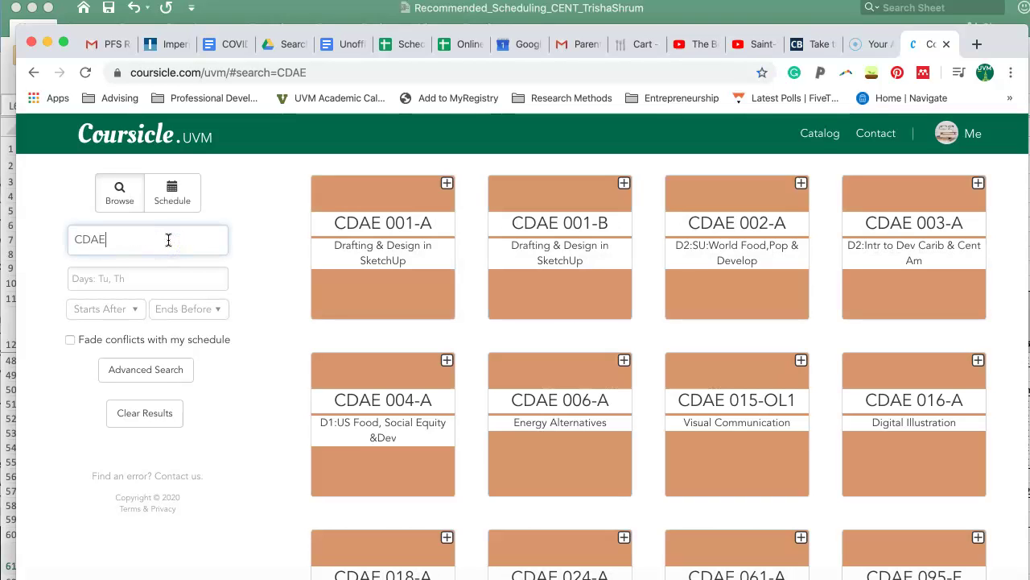
type(" 166")
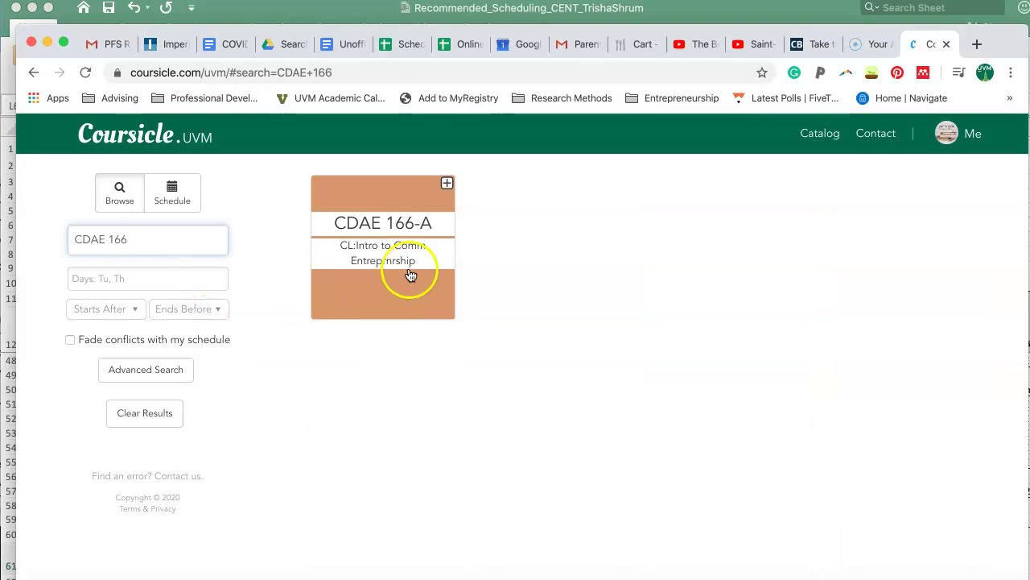
left_click(411, 275)
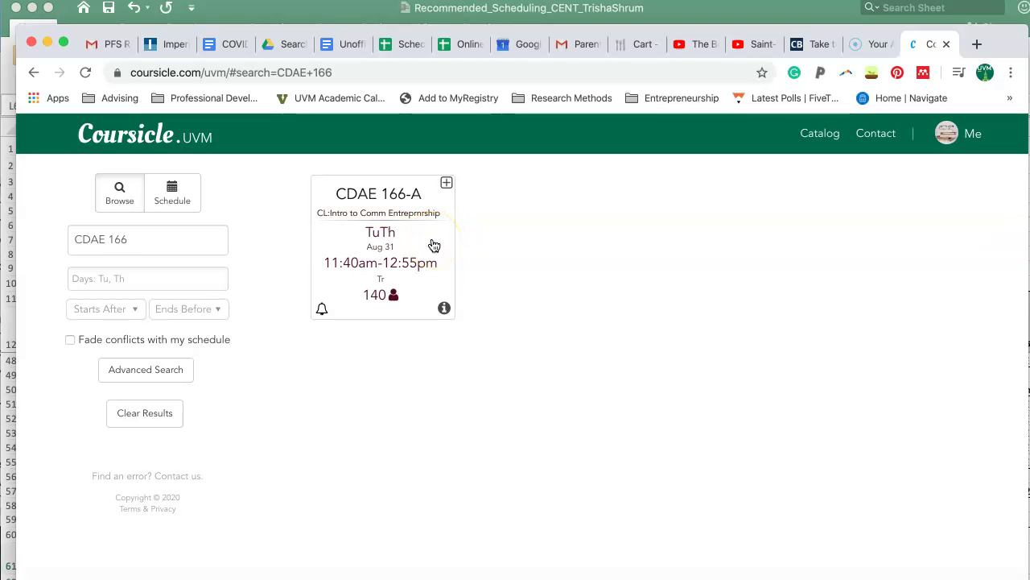
left_click(433, 243)
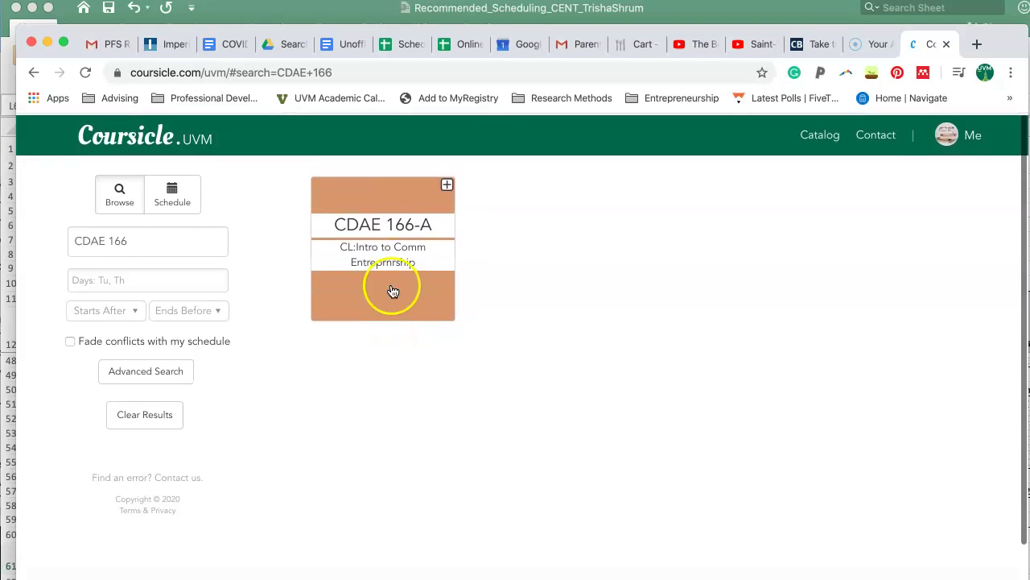
Add CDAE 166-A (TuTh 11:40am–12:55pm) to Fall 2020 and clear the course number from the search
left_click(447, 186)
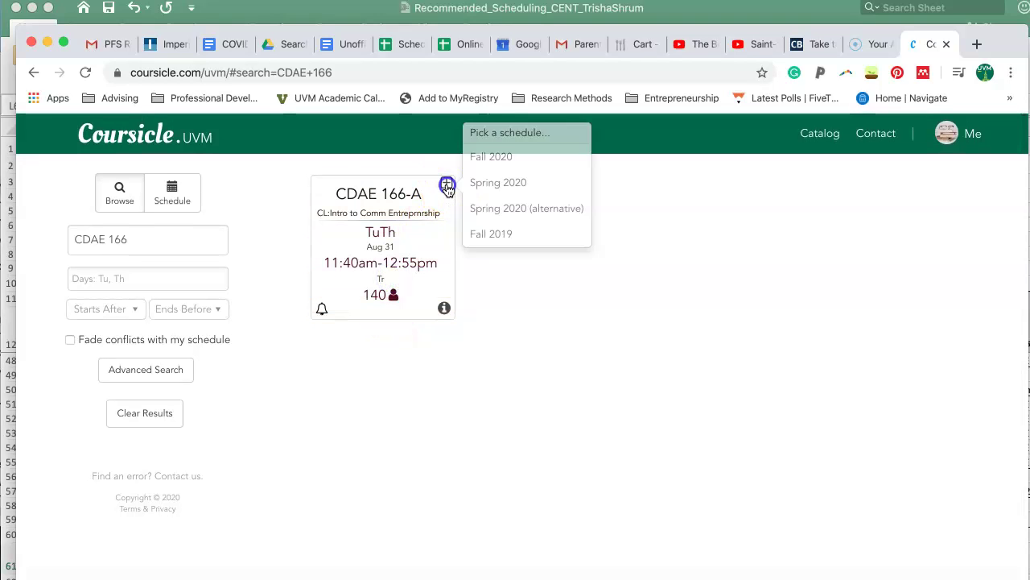
left_click(488, 162)
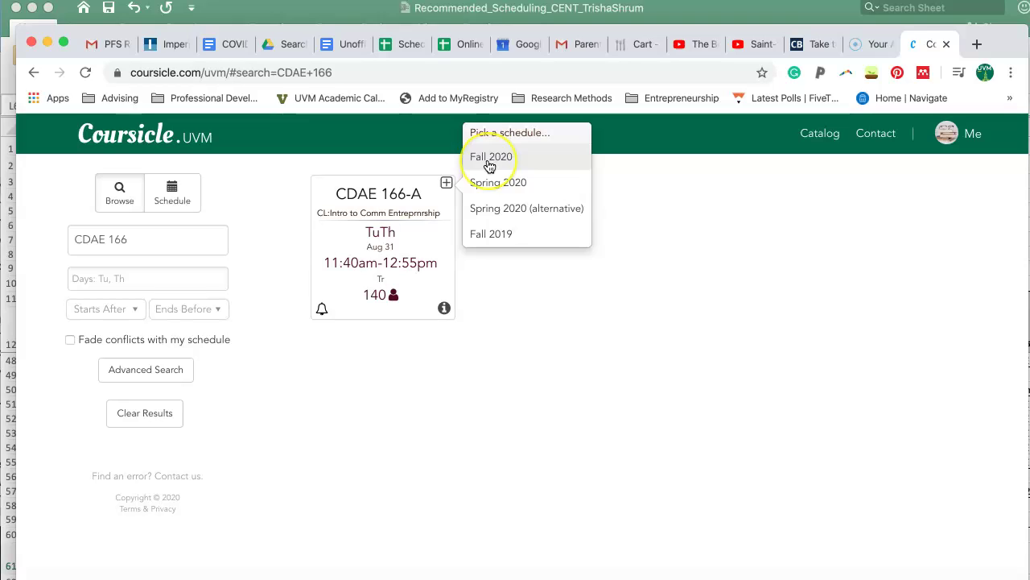
left_click(488, 162)
left_click(189, 239)
key("BackSpace")
key("BackSpace")
key("BackSpace")
key("BackSpace")
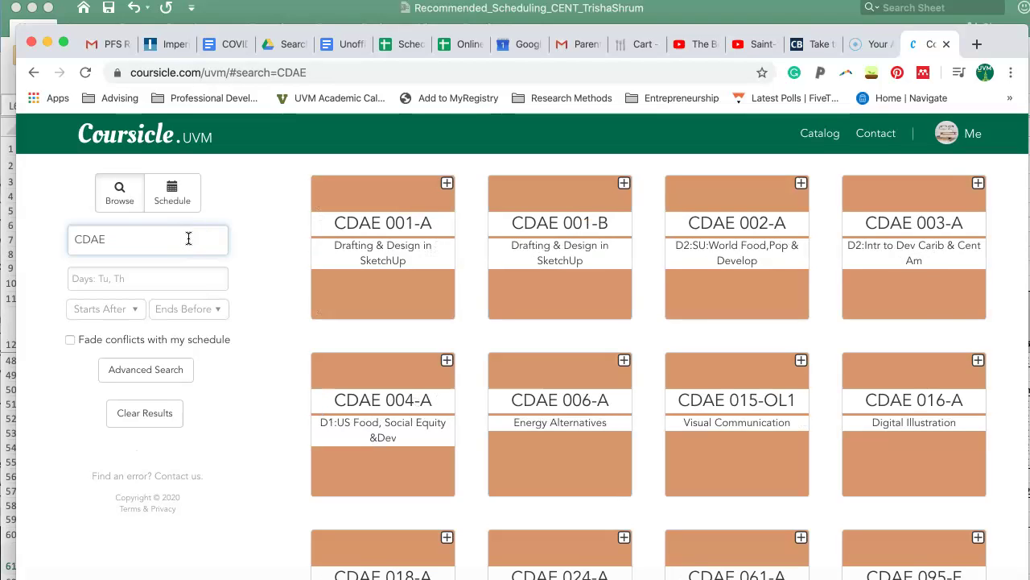
Search CDAE 250, compare sections 250-A and 250-B, and add 250-A (MWF 10:50–11:40am) to Fall 2020
type("250")
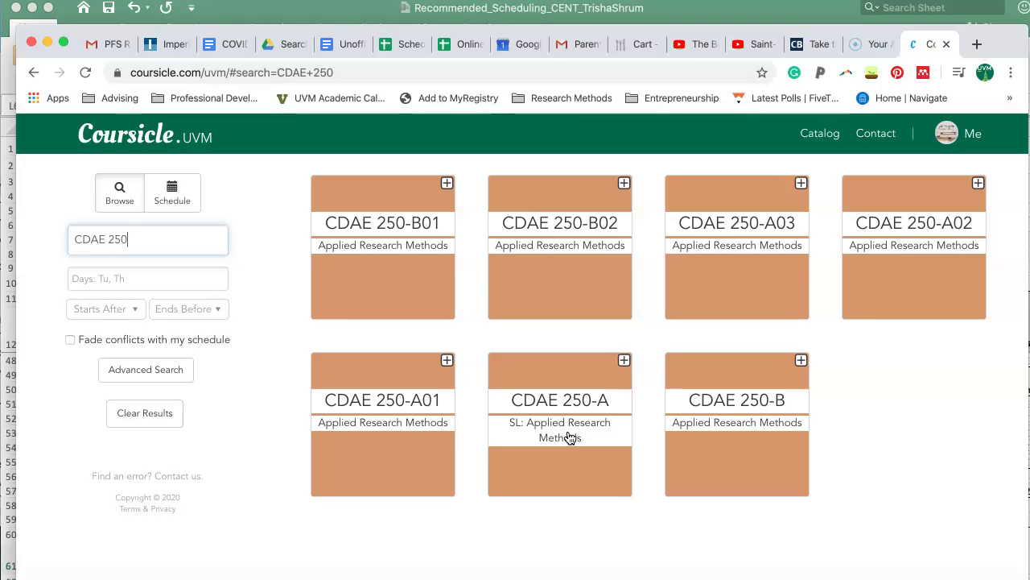
left_click(562, 401)
left_click(713, 420)
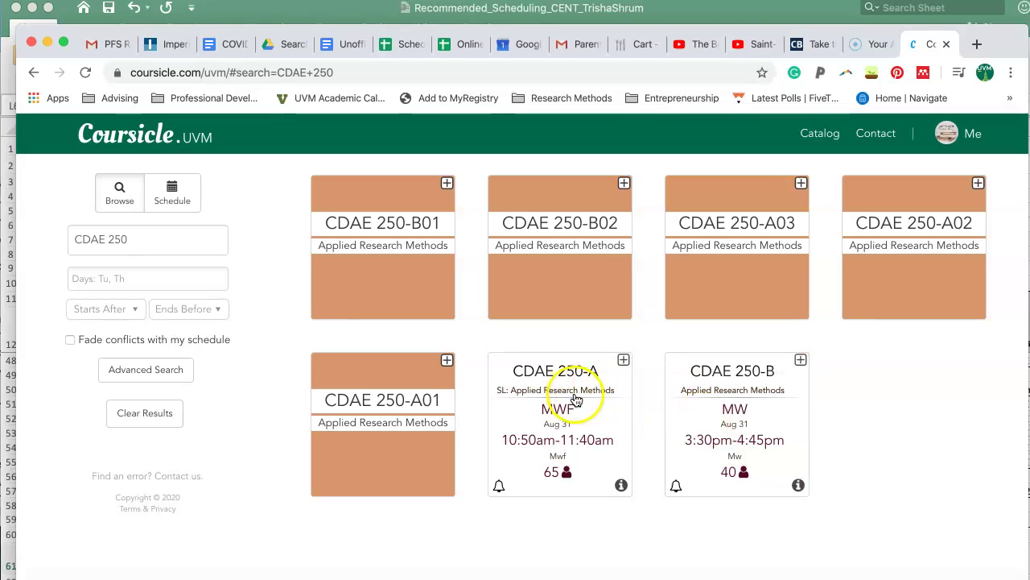
left_click(624, 362)
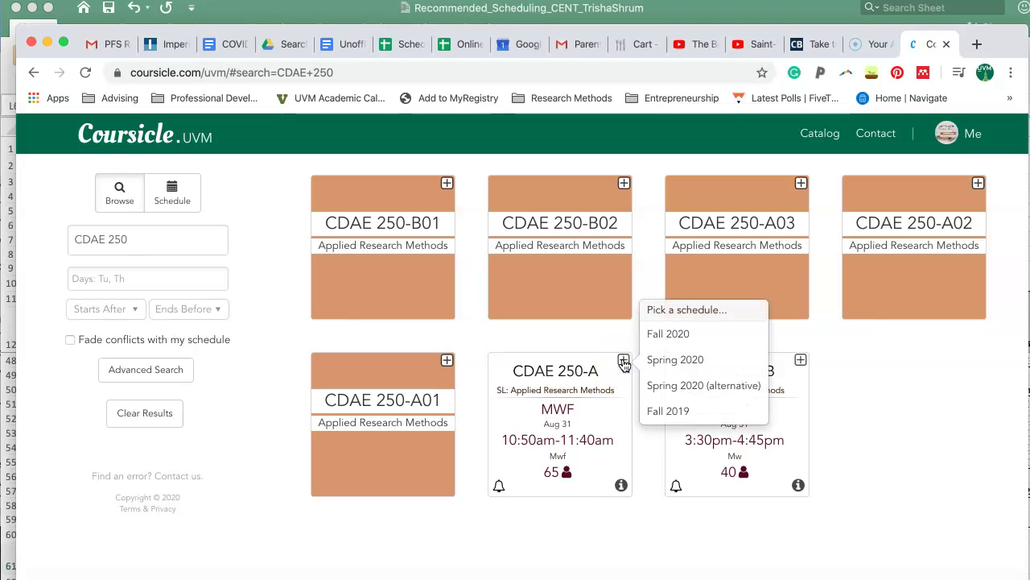
left_click(684, 333)
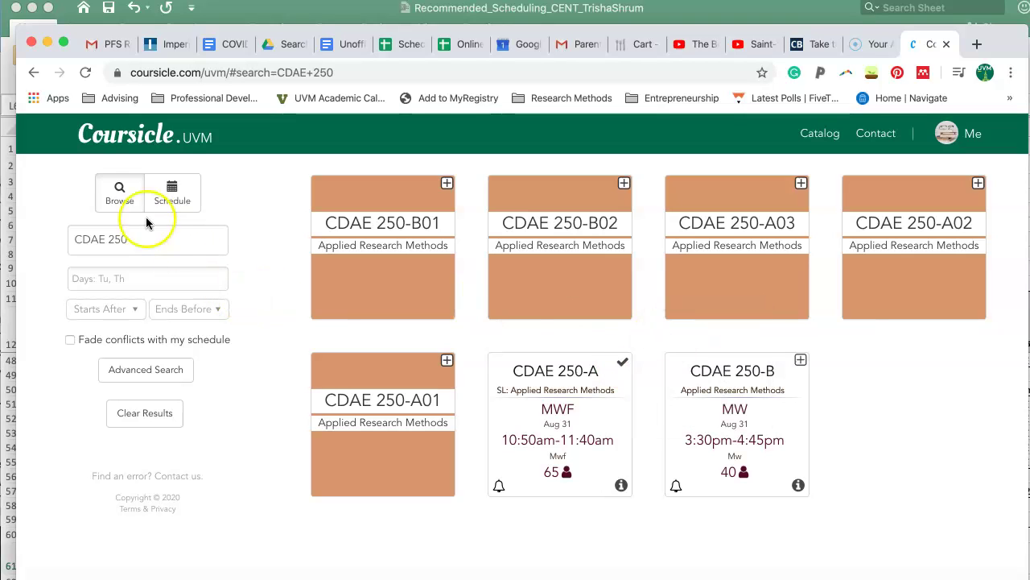
Open the saved schedule calendar and switch it to the Fall 2020 schedule
left_click(181, 208)
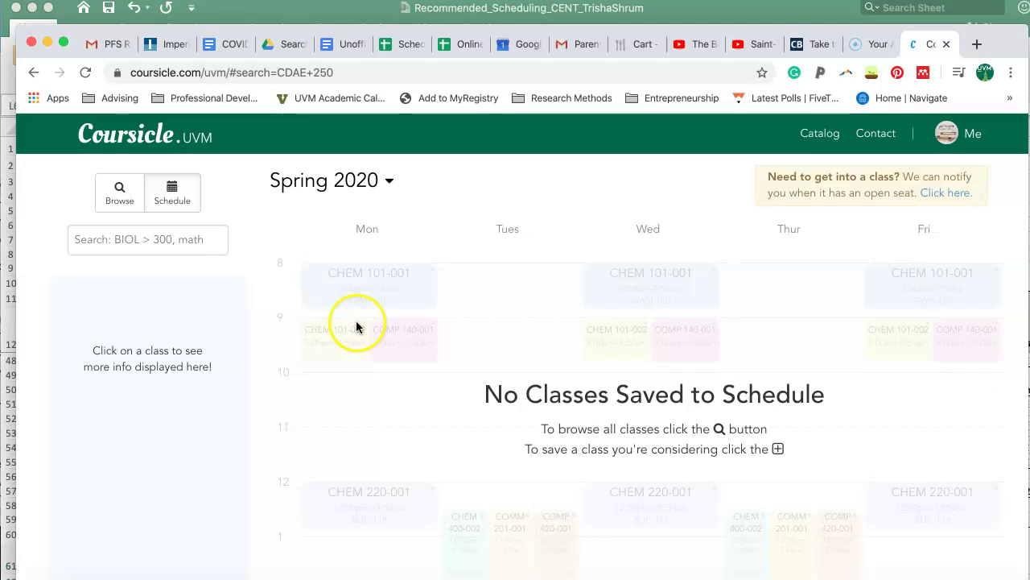
scroll(357, 327, "down", 3)
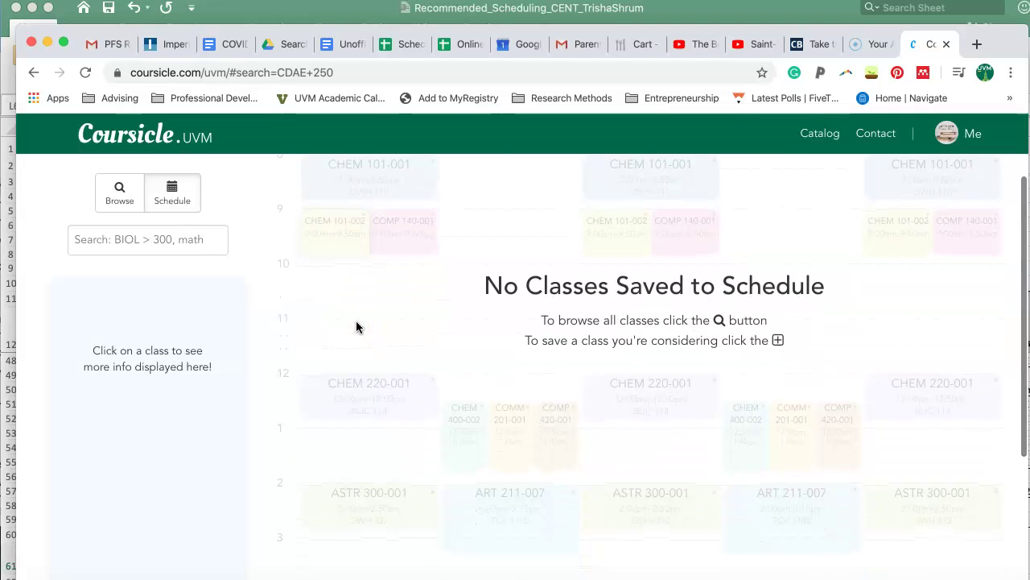
scroll(705, 352, "down", 2)
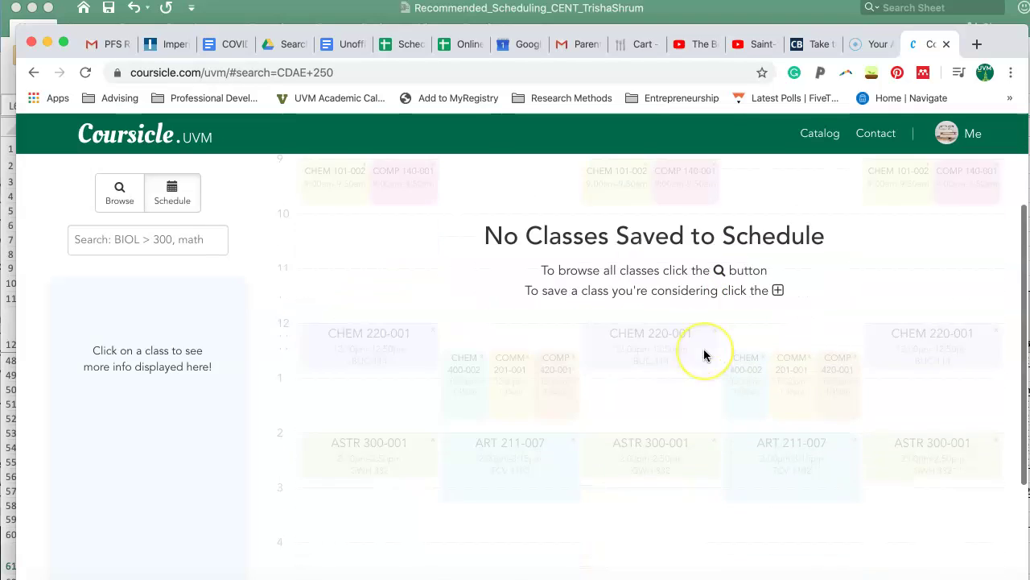
scroll(705, 354, "up", 5)
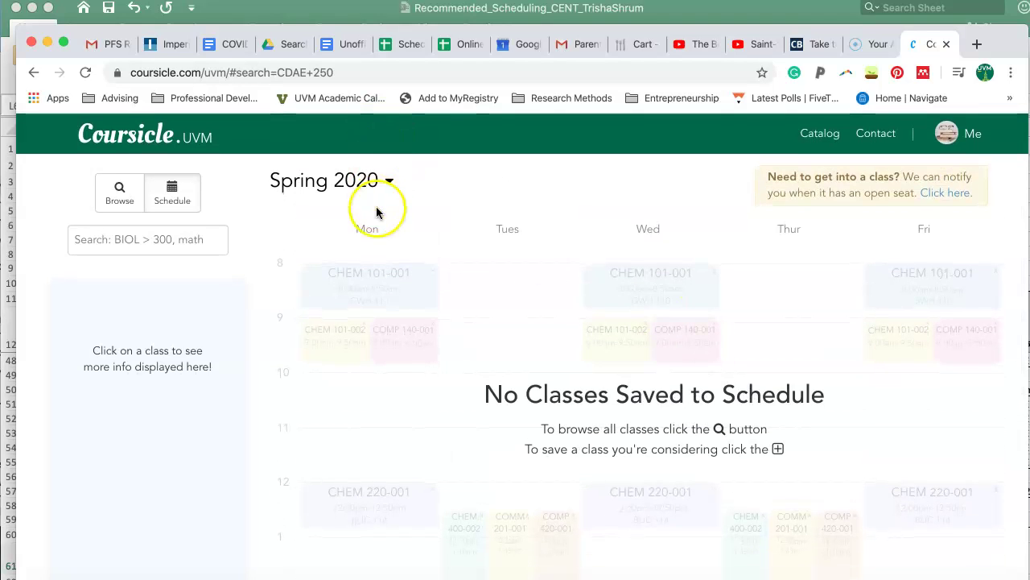
left_click(388, 181)
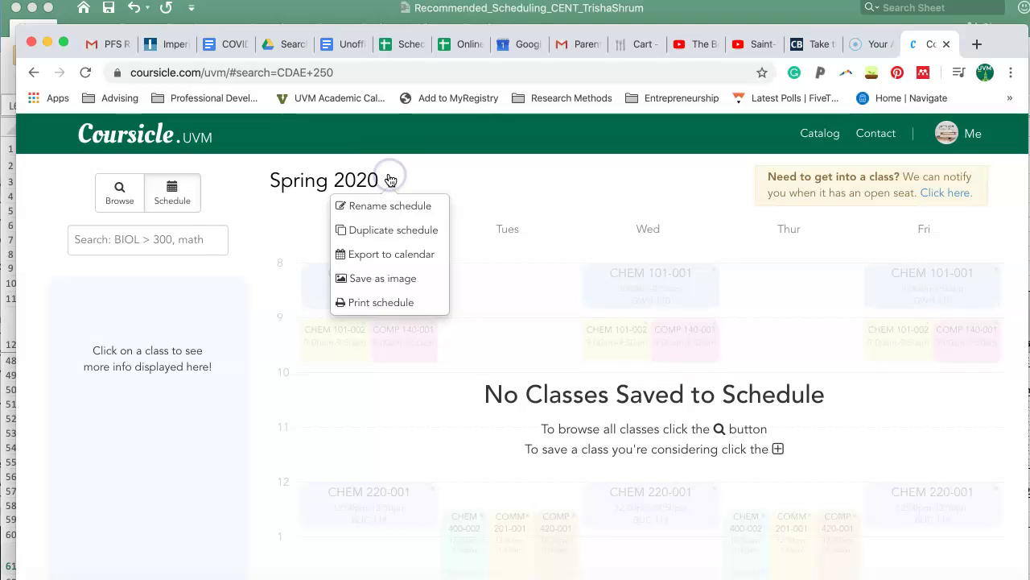
left_click(342, 179)
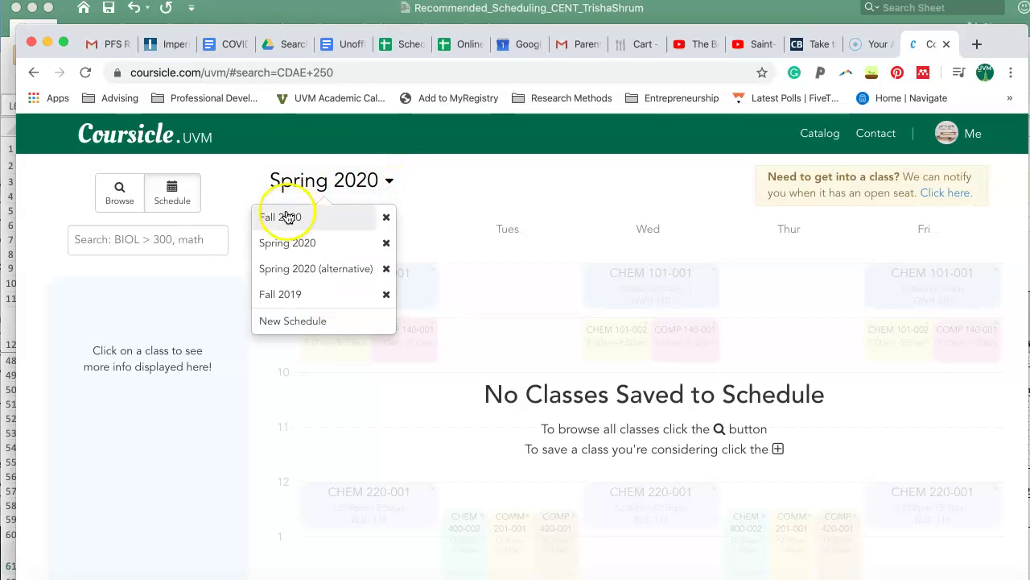
left_click(287, 214)
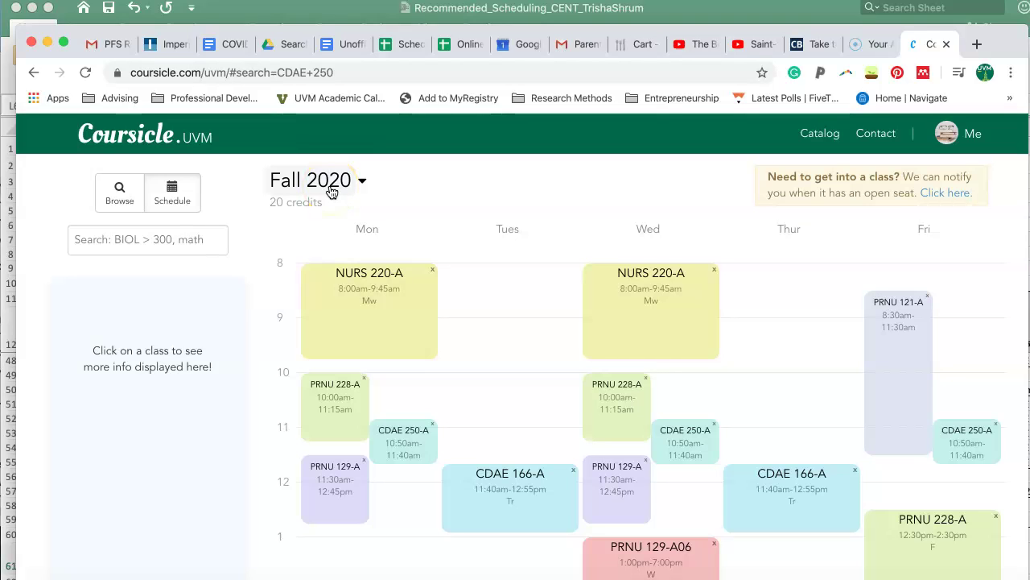
scroll(332, 191, "down", 1)
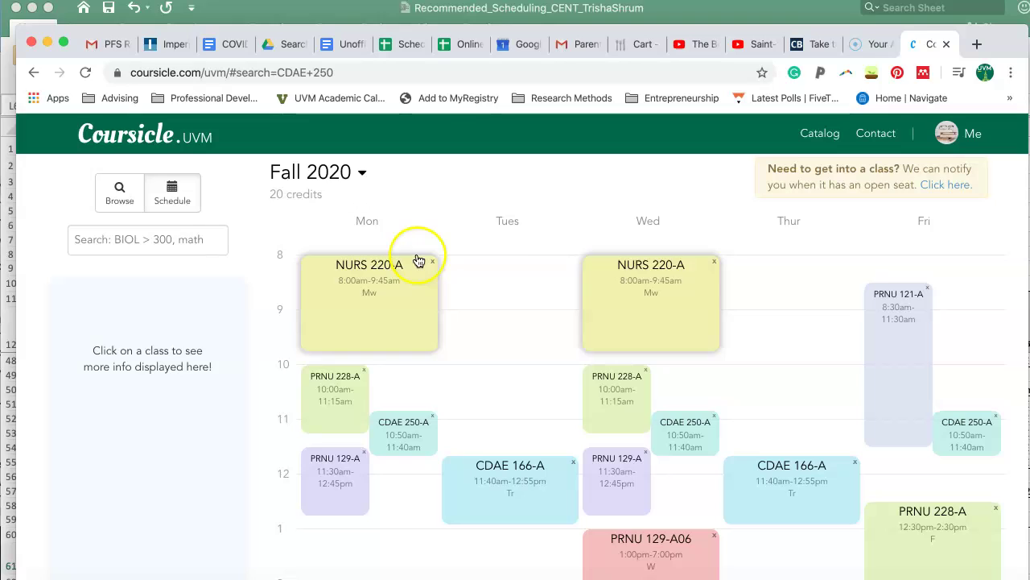
View the account profile summary, close it, and scroll through the weekly calendar
left_click(972, 134)
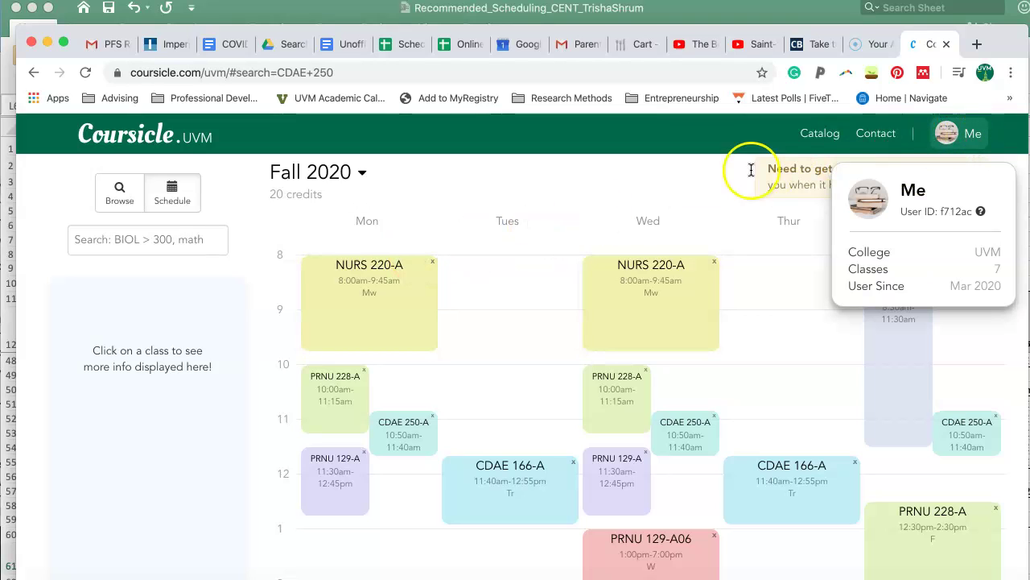
left_click(681, 194)
scroll(472, 251, "down", 1)
scroll(473, 254, "down", 3)
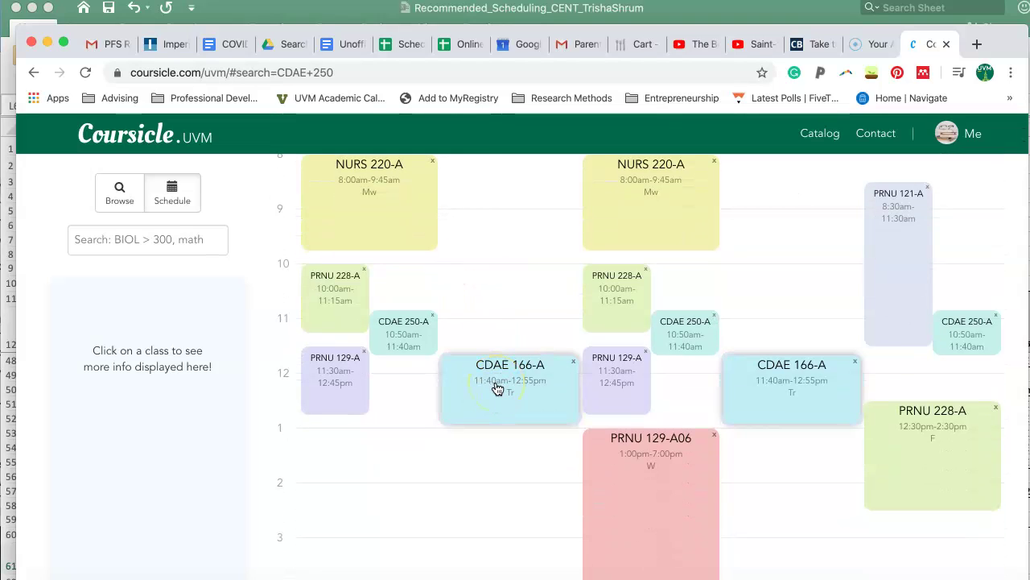
scroll(497, 389, "down", 2)
scroll(497, 389, "up", 7)
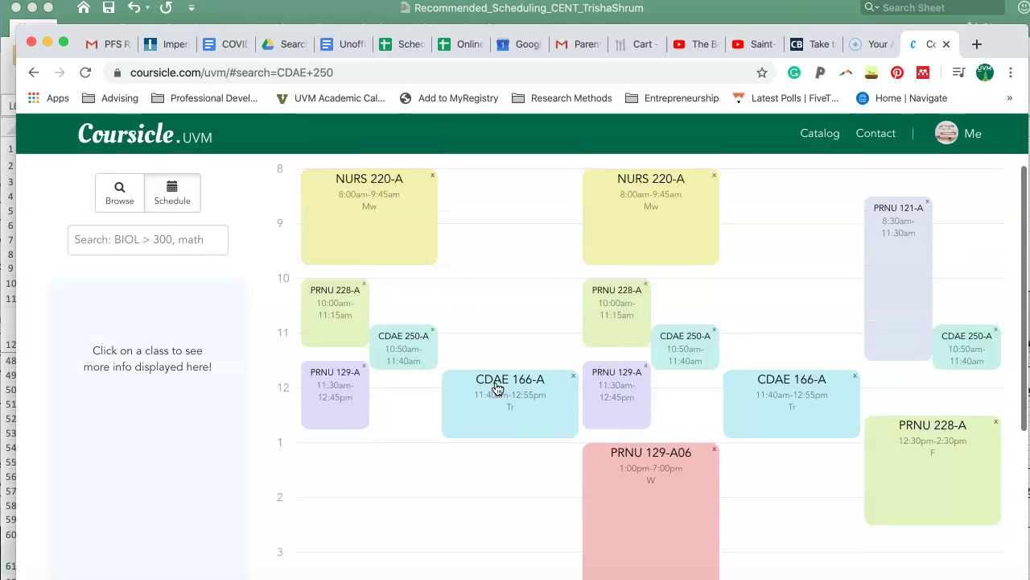
scroll(498, 389, "down", 5)
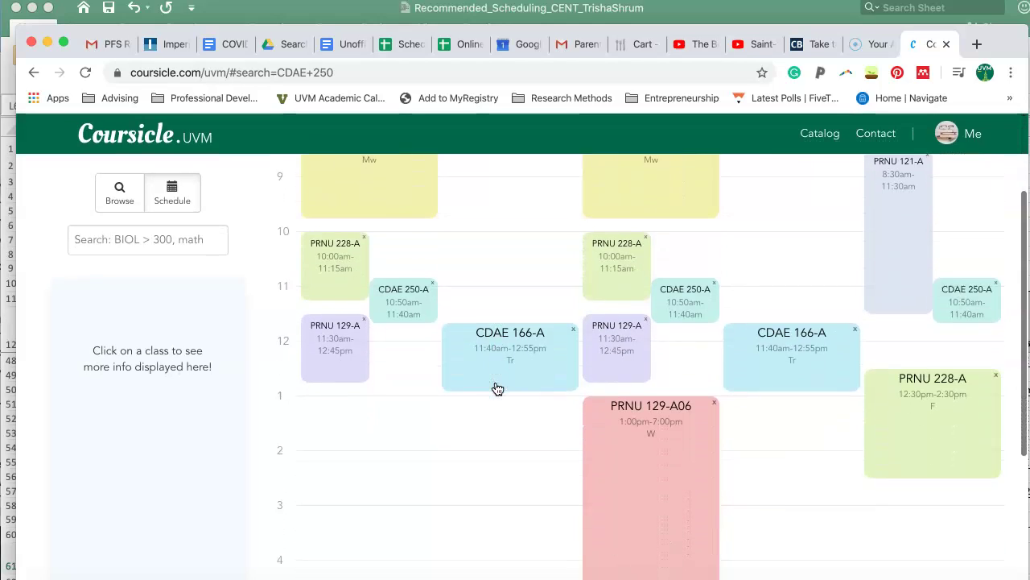
scroll(496, 388, "up", 3)
Check CDAE 166-A's details and the profile card, then return to the CDAE 250 results
left_click(508, 415)
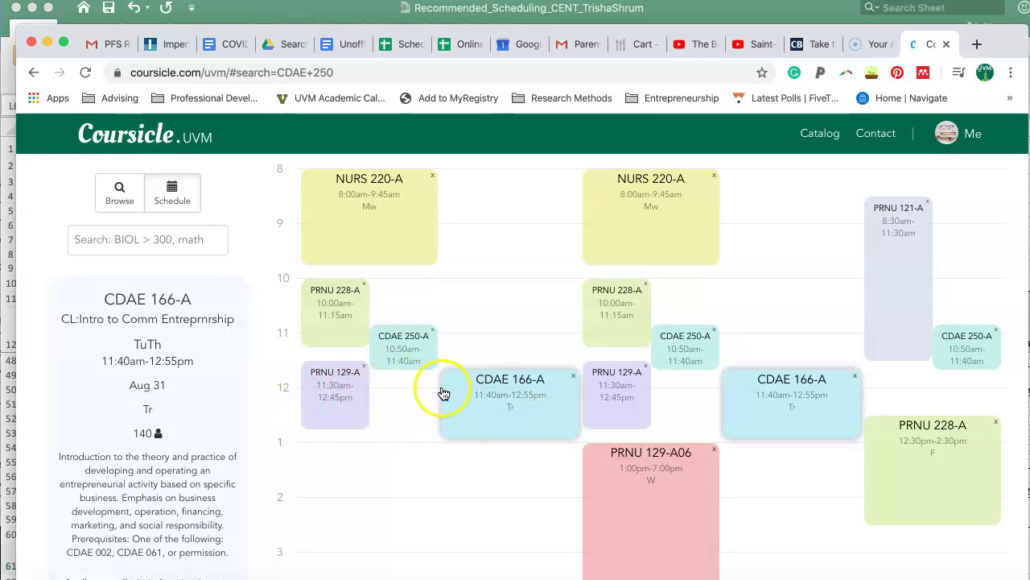
left_click(978, 140)
left_click(971, 204)
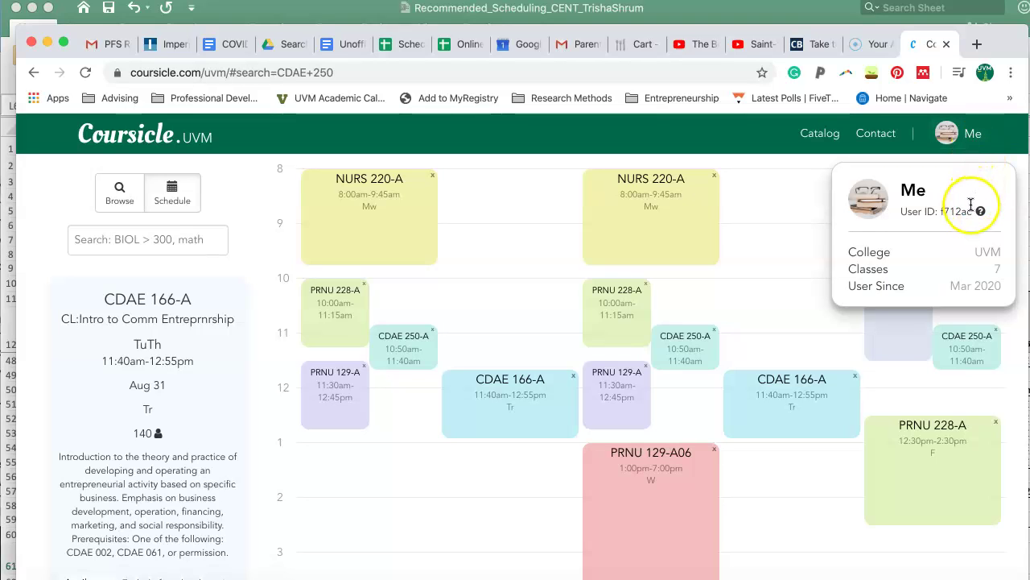
left_click(553, 290)
scroll(549, 291, "down", 1)
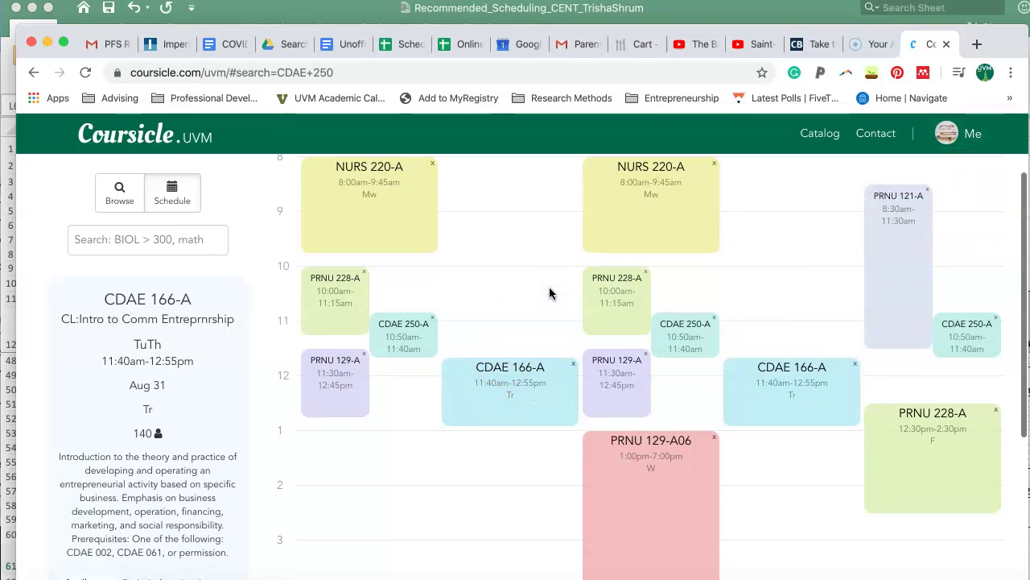
scroll(549, 293, "down", 3)
left_click(545, 317)
scroll(543, 318, "up", 1)
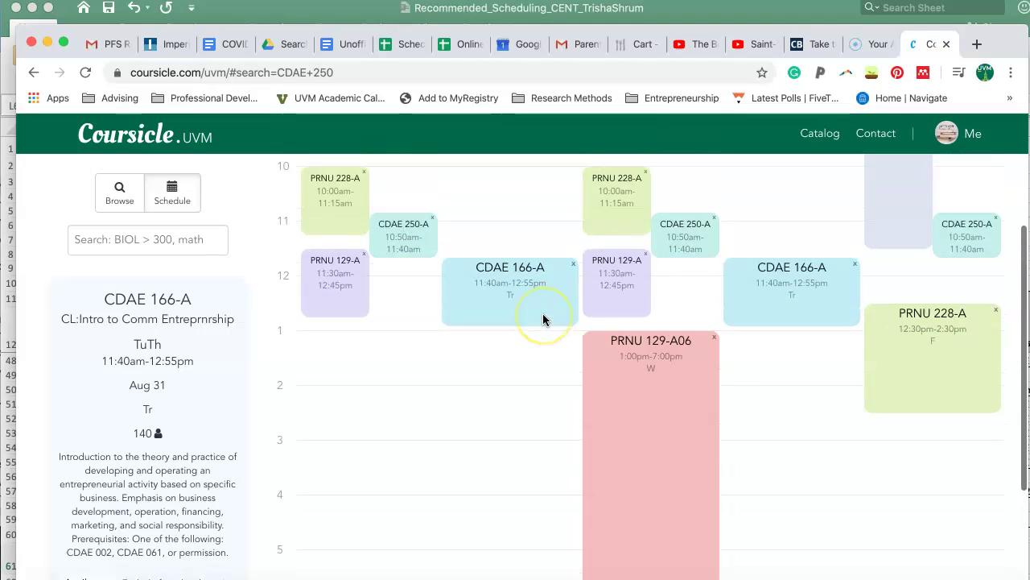
scroll(543, 320, "up", 5)
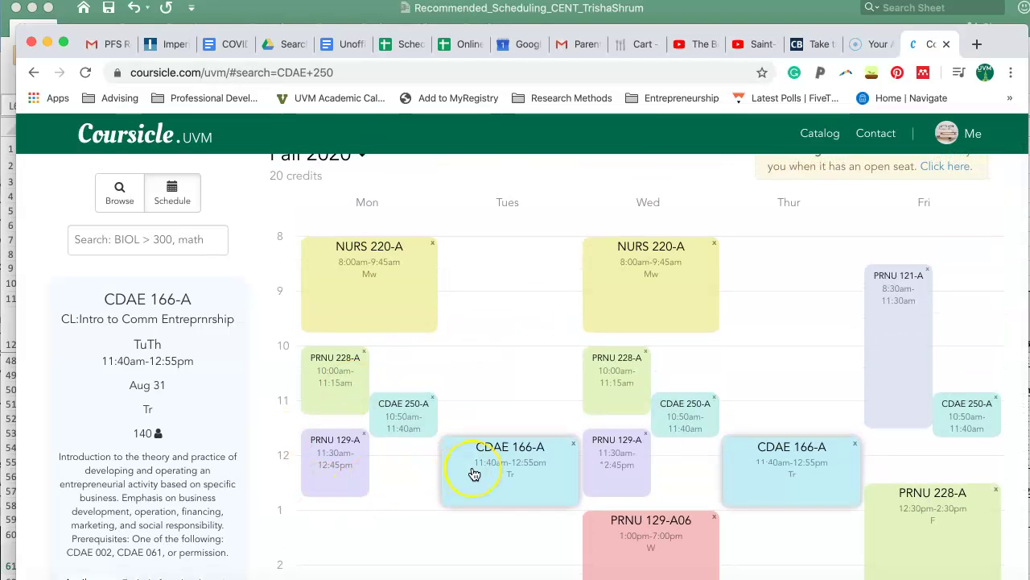
left_click(112, 191)
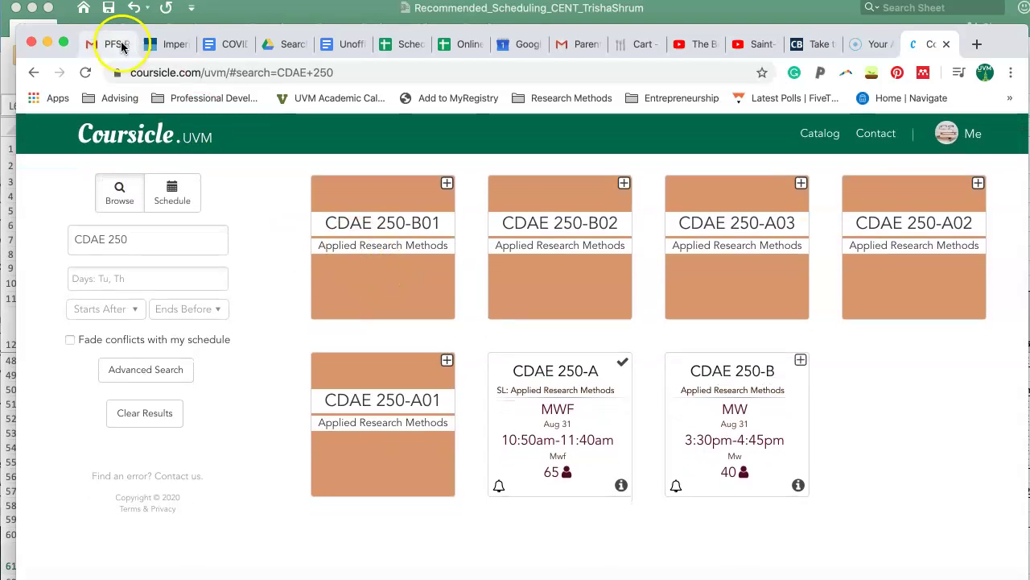
In a new tab, go to Course Directory : University of Vermont from the Advising bookmarks
left_click(974, 47)
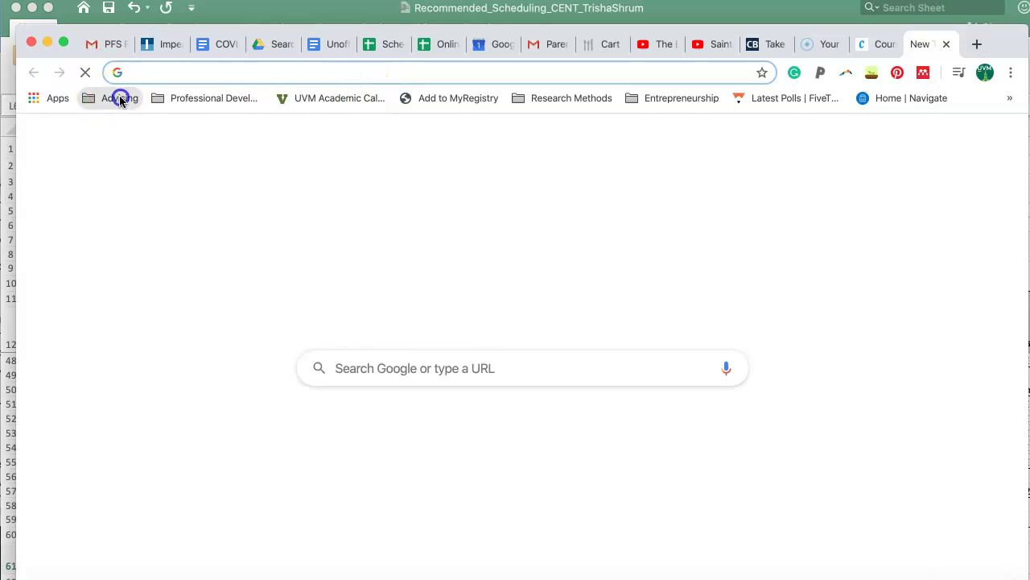
left_click(119, 98)
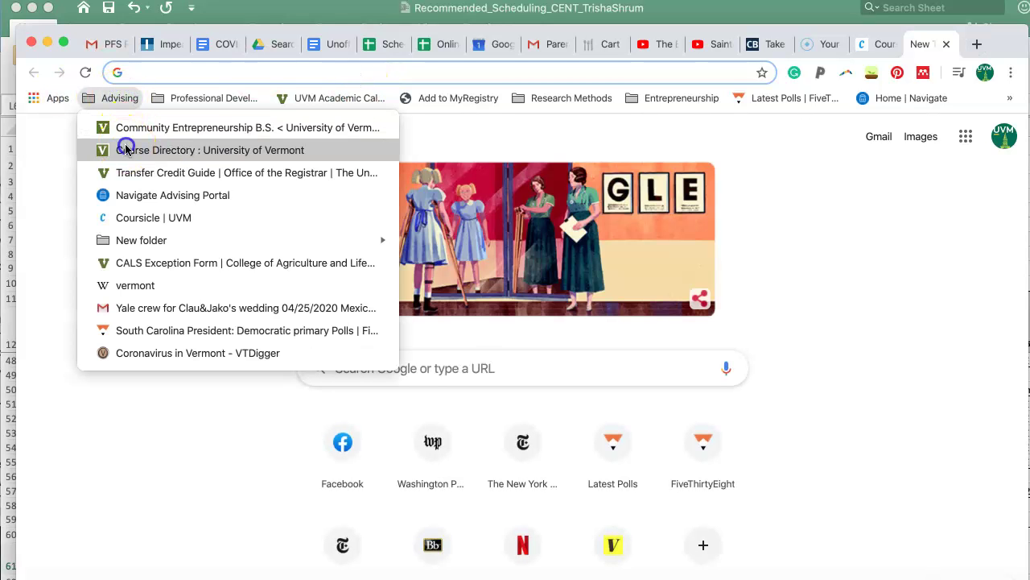
left_click(126, 150)
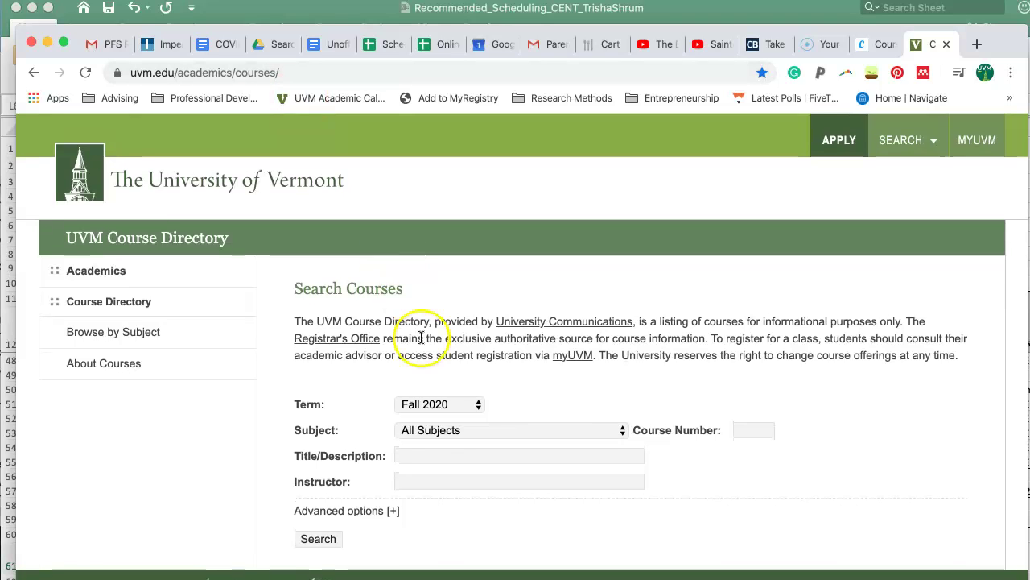
Search the Course Directory with Subject set to Cmty Dev & Apld Econ (CDAE)
left_click(454, 435)
scroll(453, 438, "down", 4)
scroll(453, 439, "down", 7)
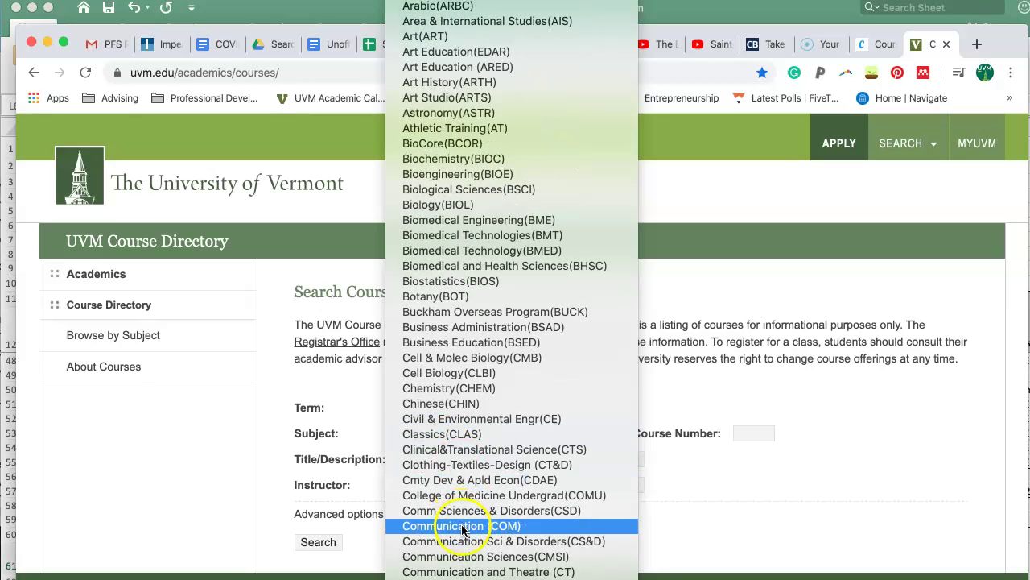
scroll(467, 512, "down", 3)
left_click(484, 422)
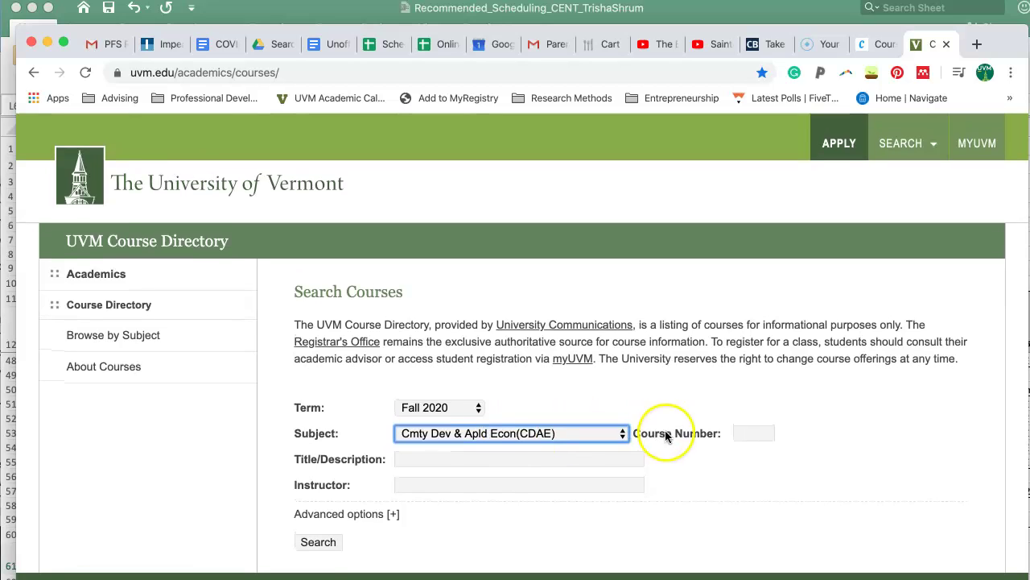
left_click(330, 543)
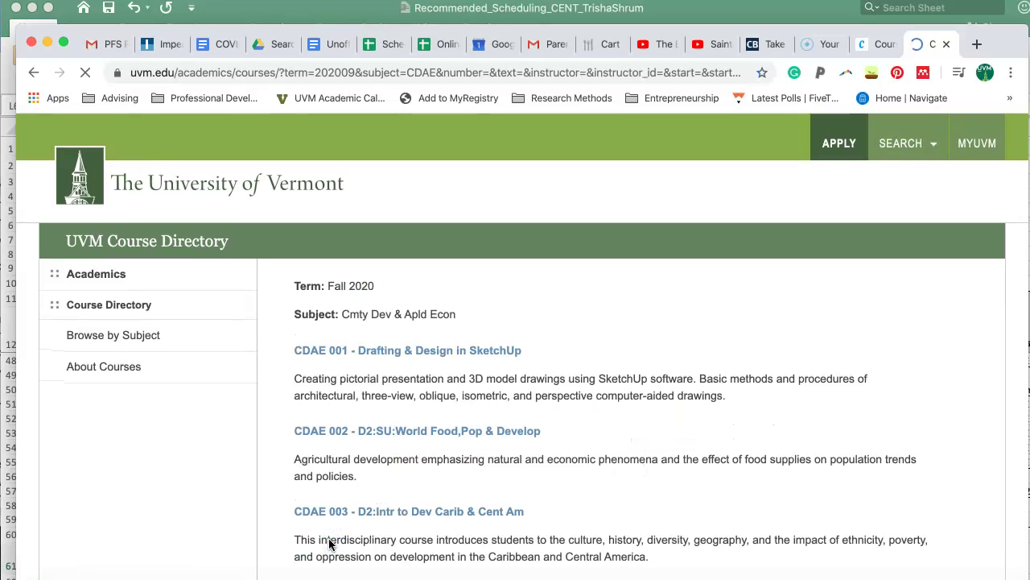
Open CDAE 016 Digital Illustration and view the details of section CRN 91193
scroll(511, 524, "down", 6)
scroll(510, 503, "down", 1)
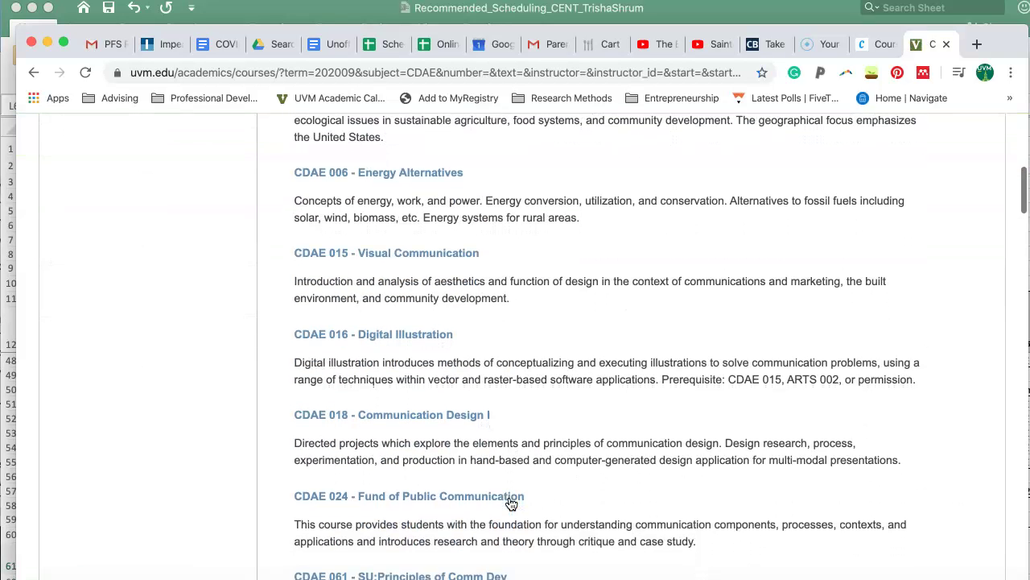
scroll(510, 321, "down", 2)
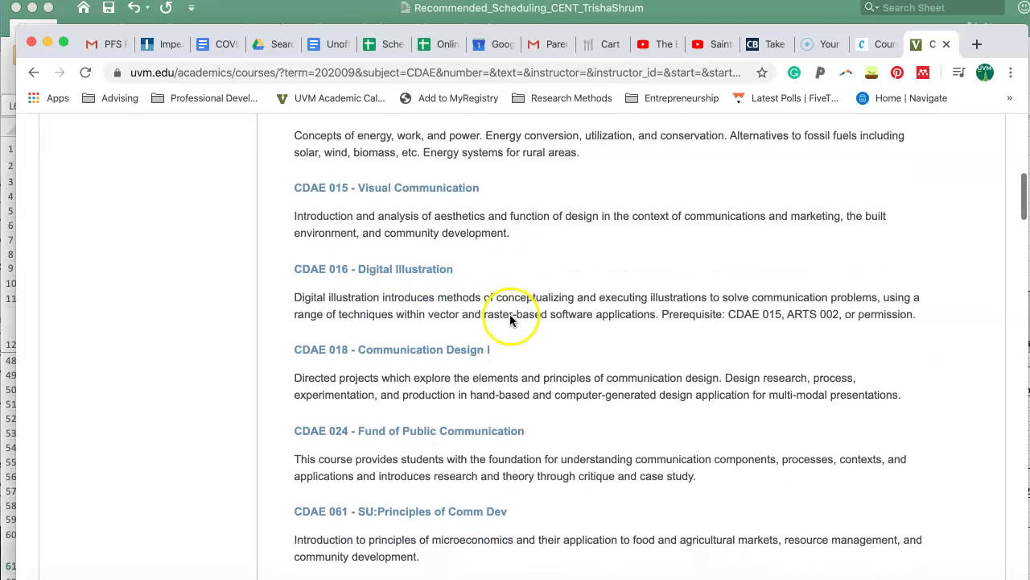
left_click(396, 269)
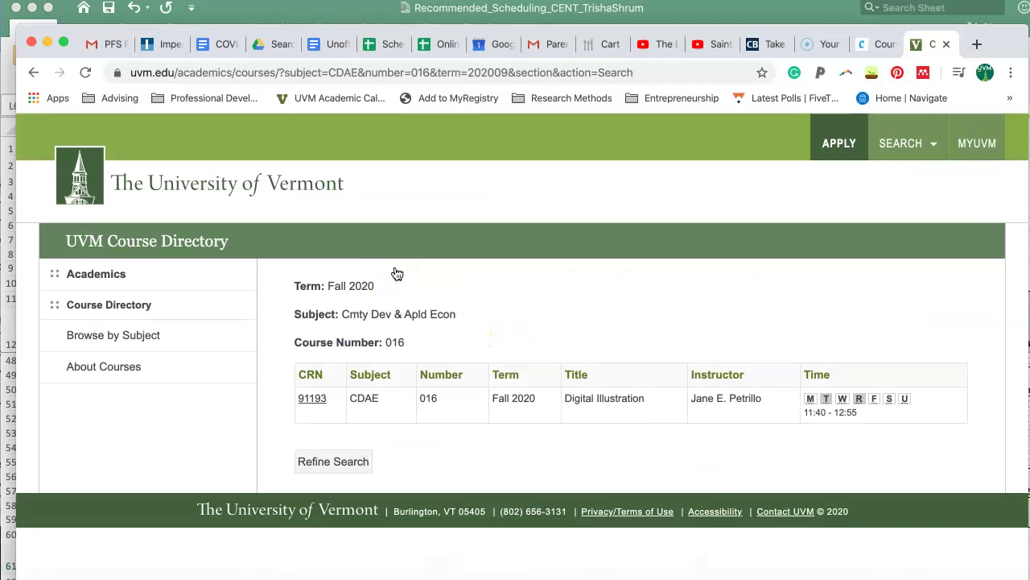
left_click(311, 399)
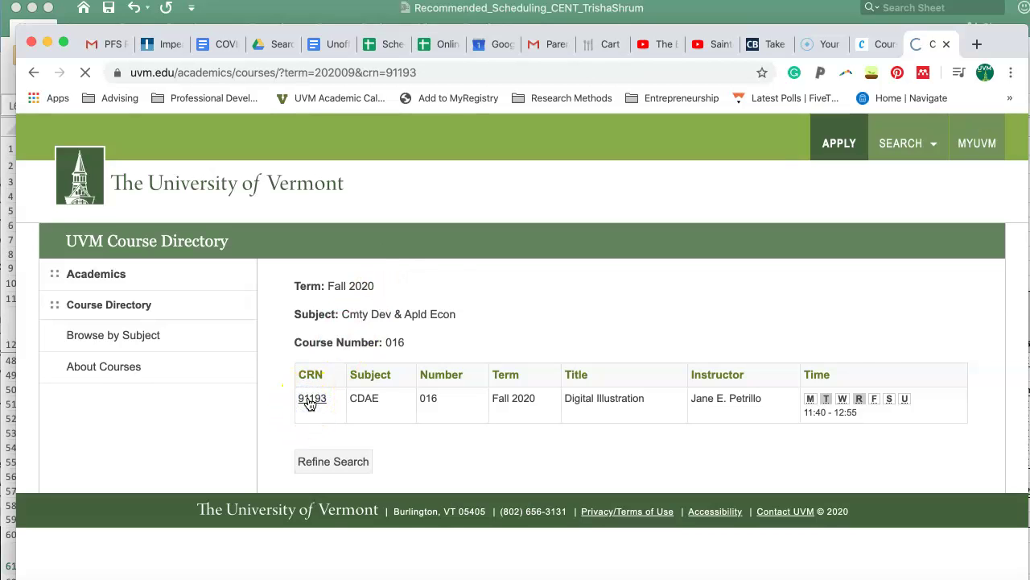
scroll(310, 403, "down", 2)
scroll(310, 403, "down", 2)
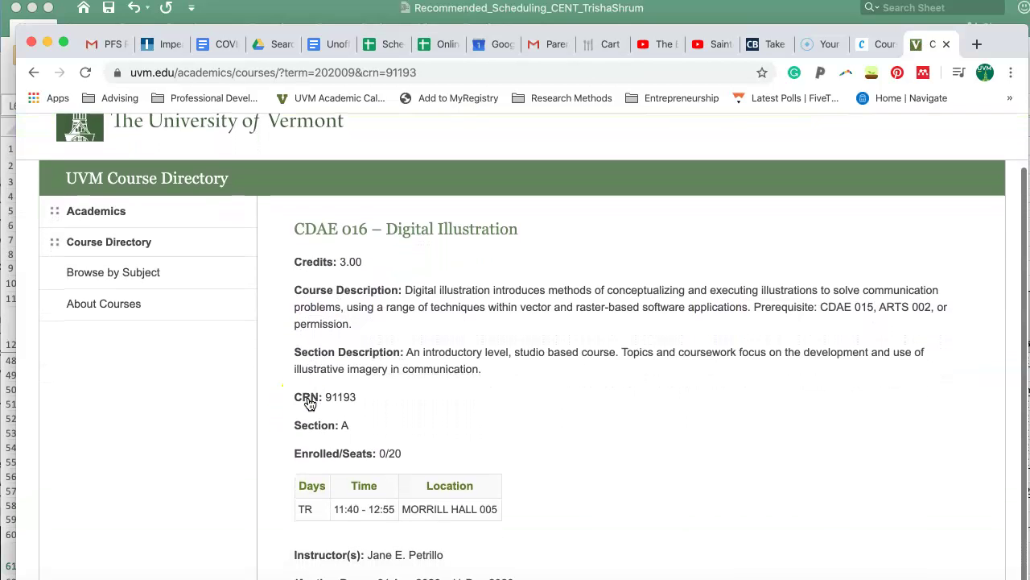
scroll(386, 293, "down", 2)
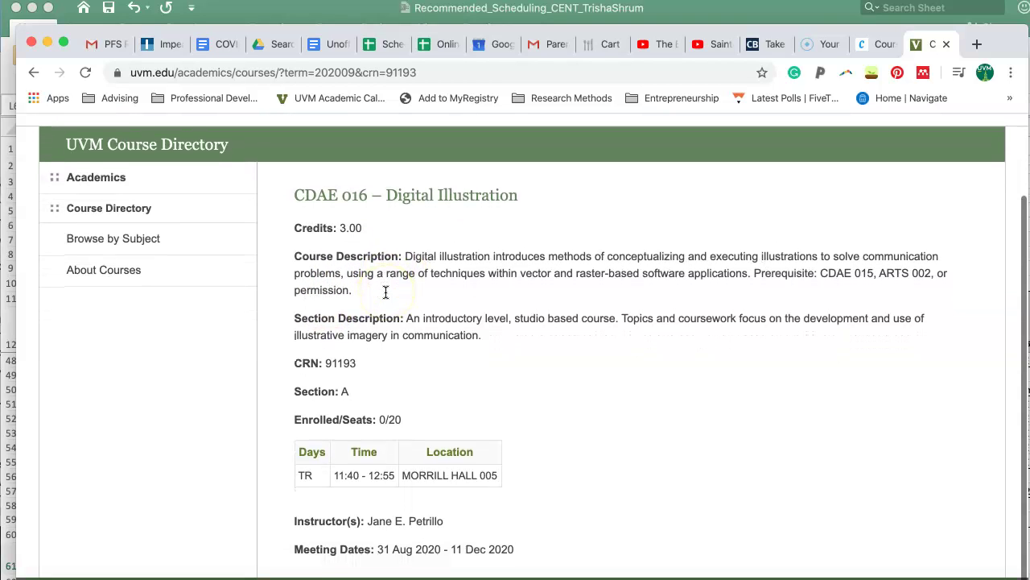
scroll(386, 292, "up", 1)
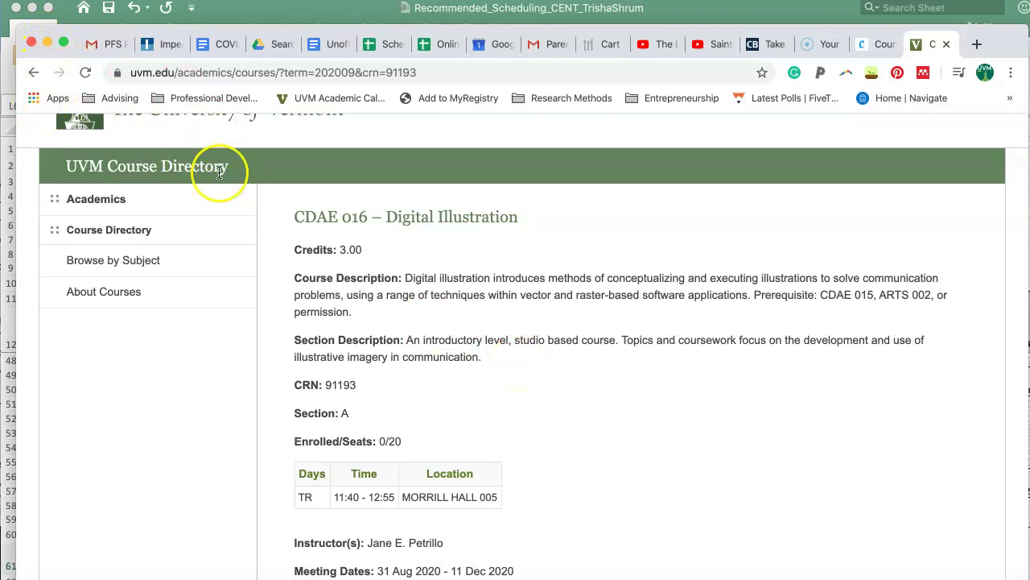
scroll(220, 170, "up", 2)
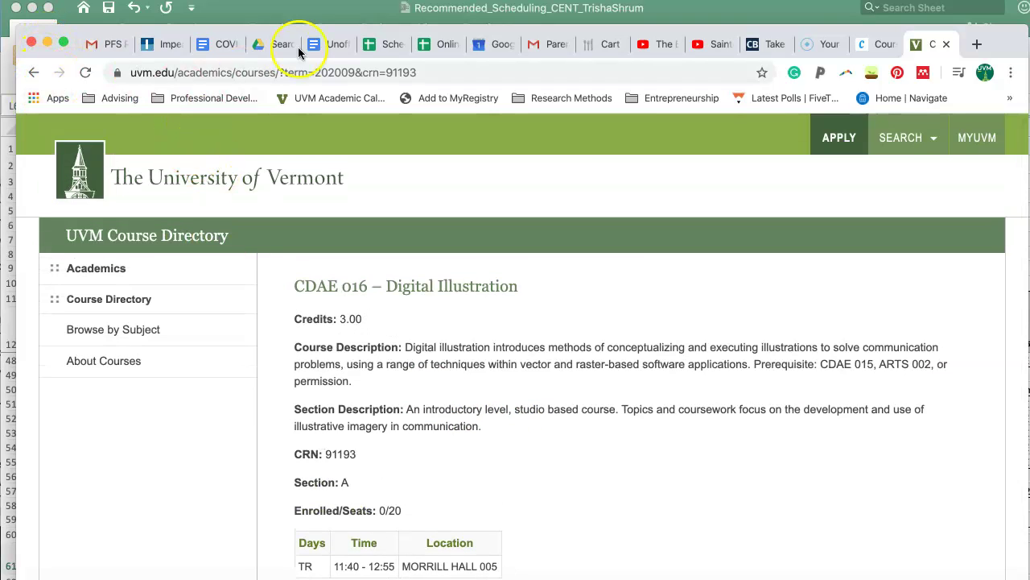
left_click(311, 11)
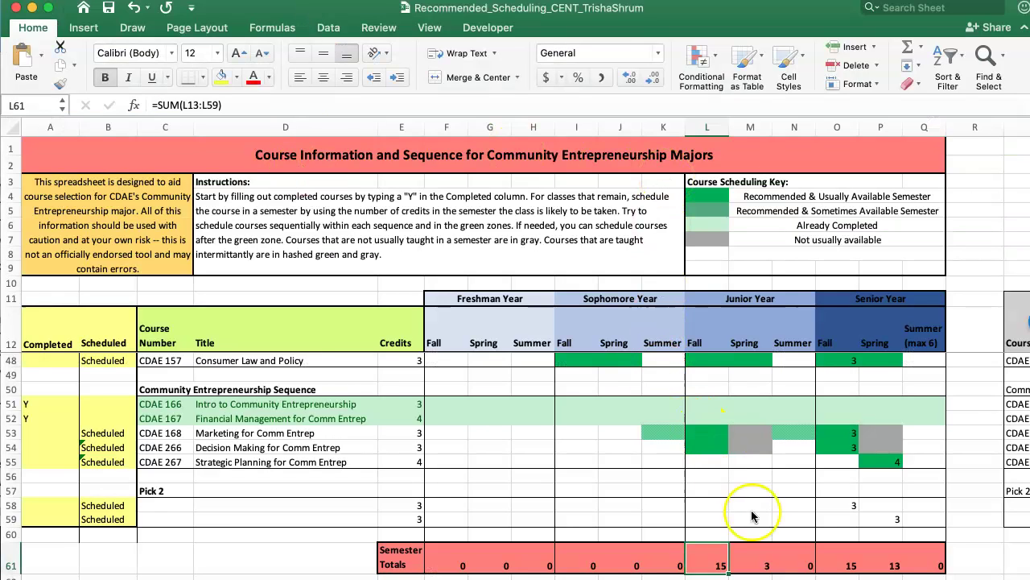
left_click(849, 578)
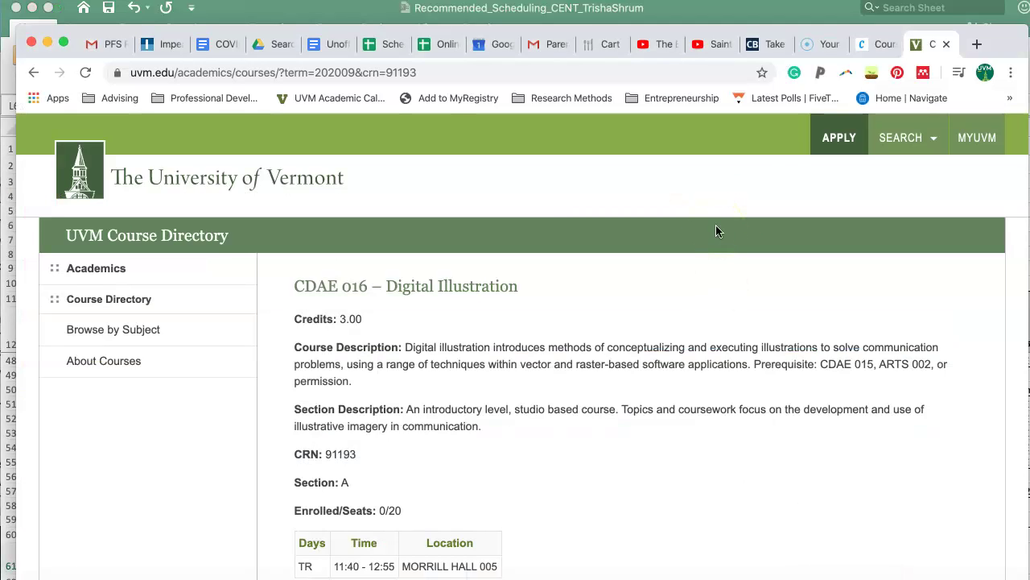
Open and close a blank tab, switch to the Gmail tab, then bring Excel forward full screen
left_click(971, 44)
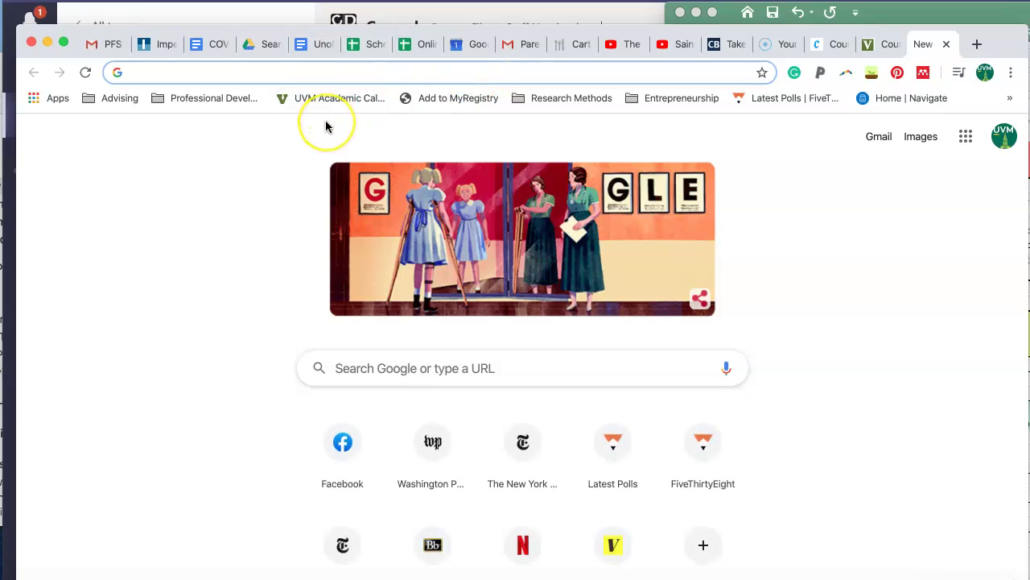
left_click(946, 47)
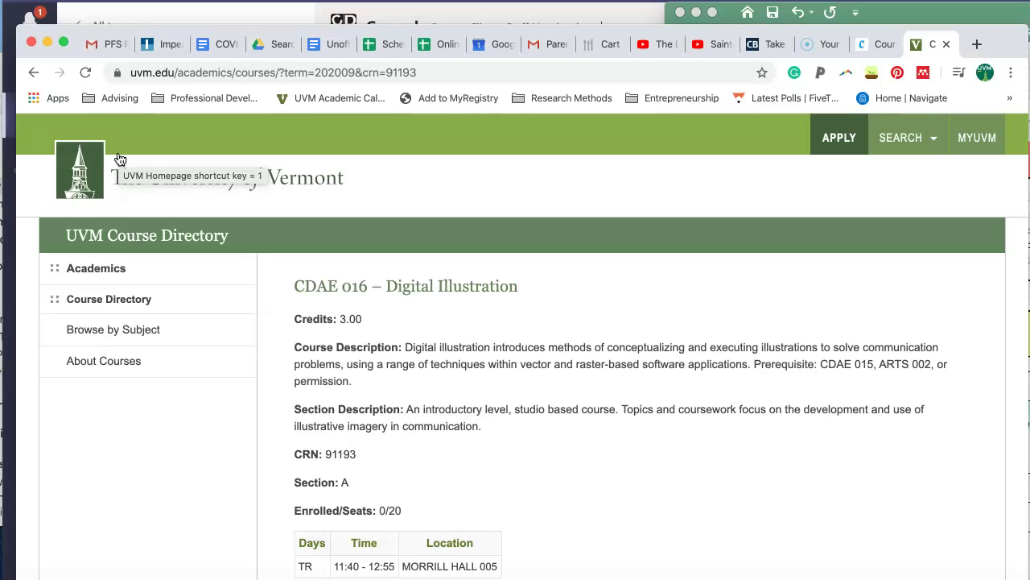
scroll(392, 362, "down", 2)
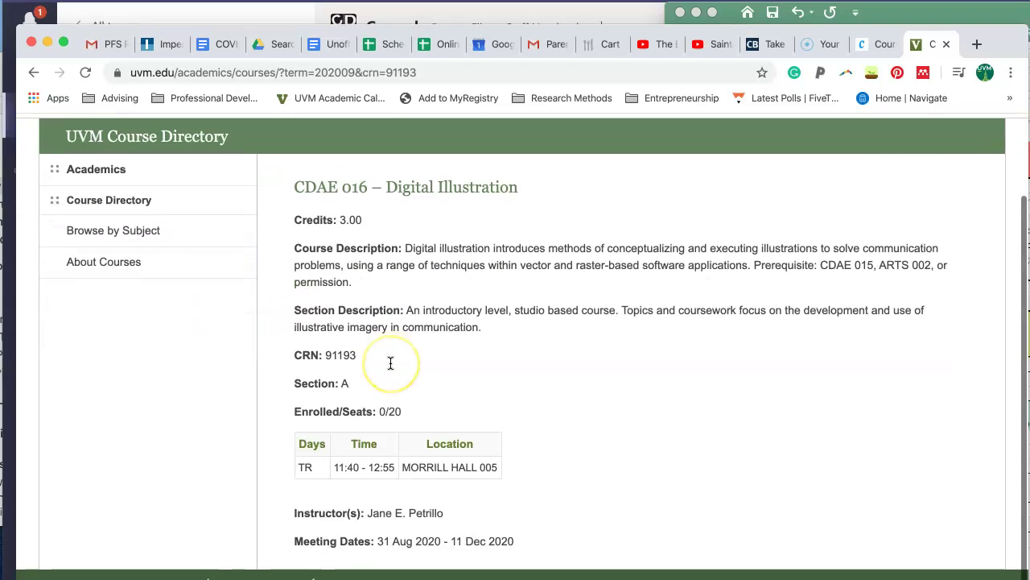
left_click(91, 46)
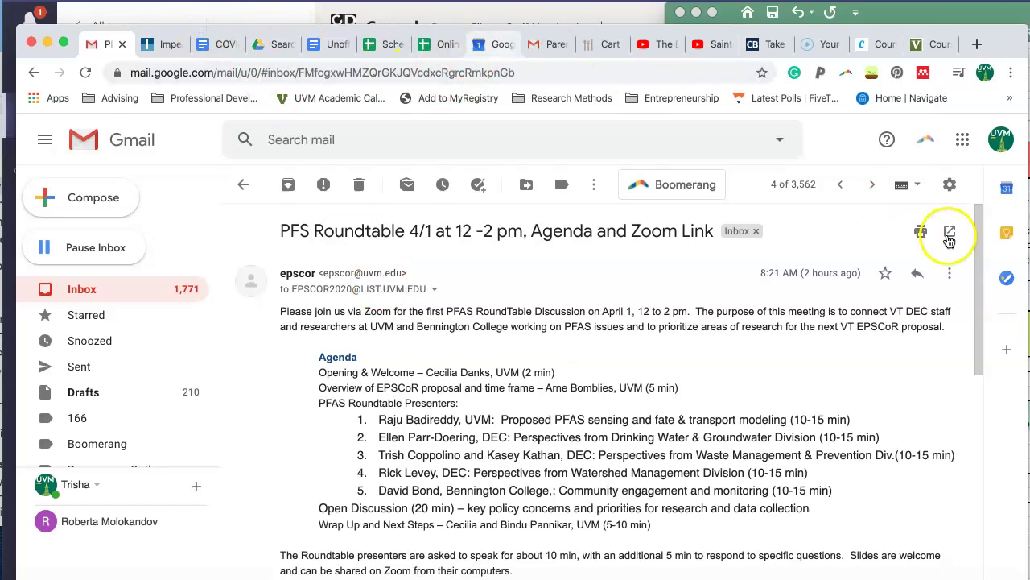
left_click(723, 12)
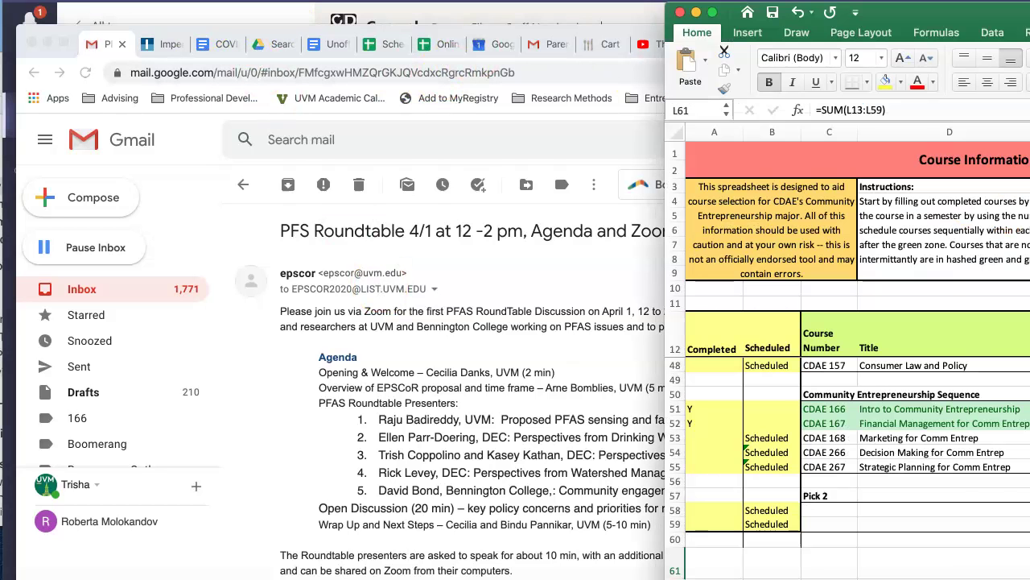
left_click(713, 12)
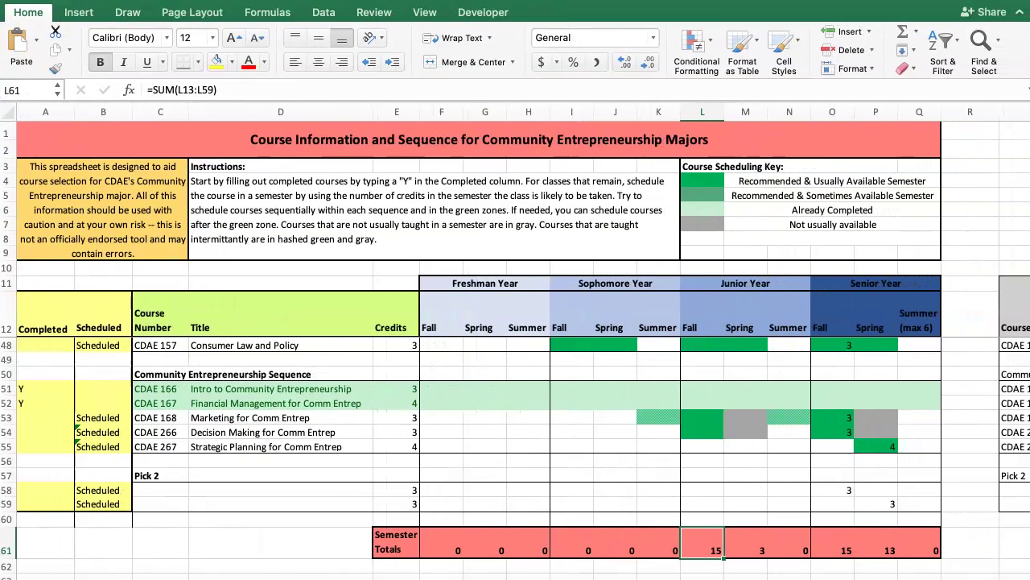